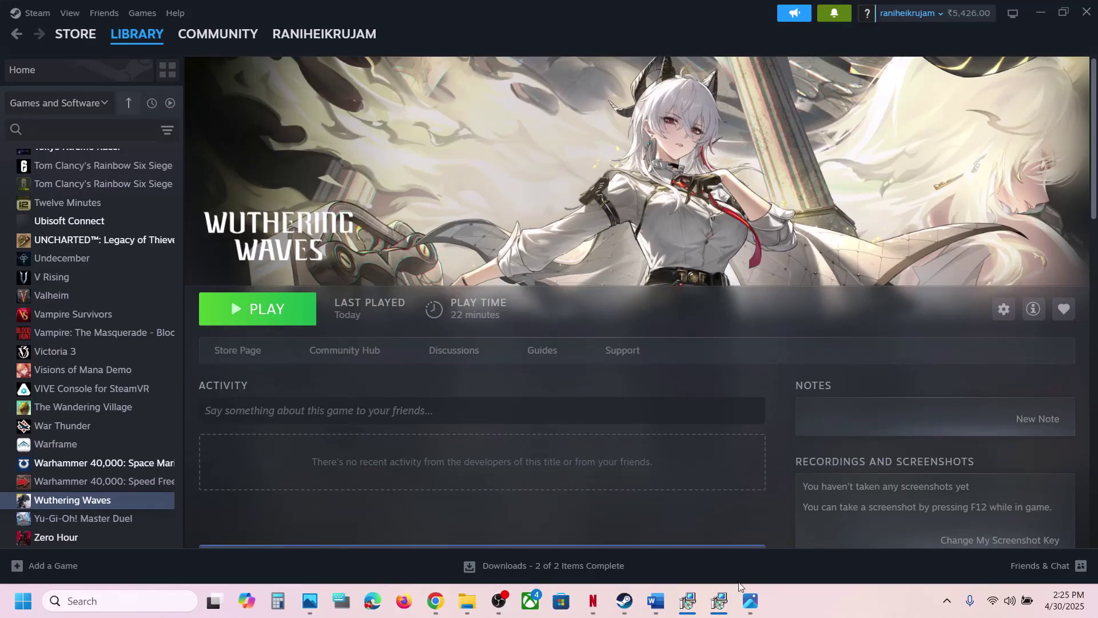
Look over the crash error screenshot, then bring up the Step 11 instructions document.
left_click(751, 601)
scroll(312, 358, "up", 5)
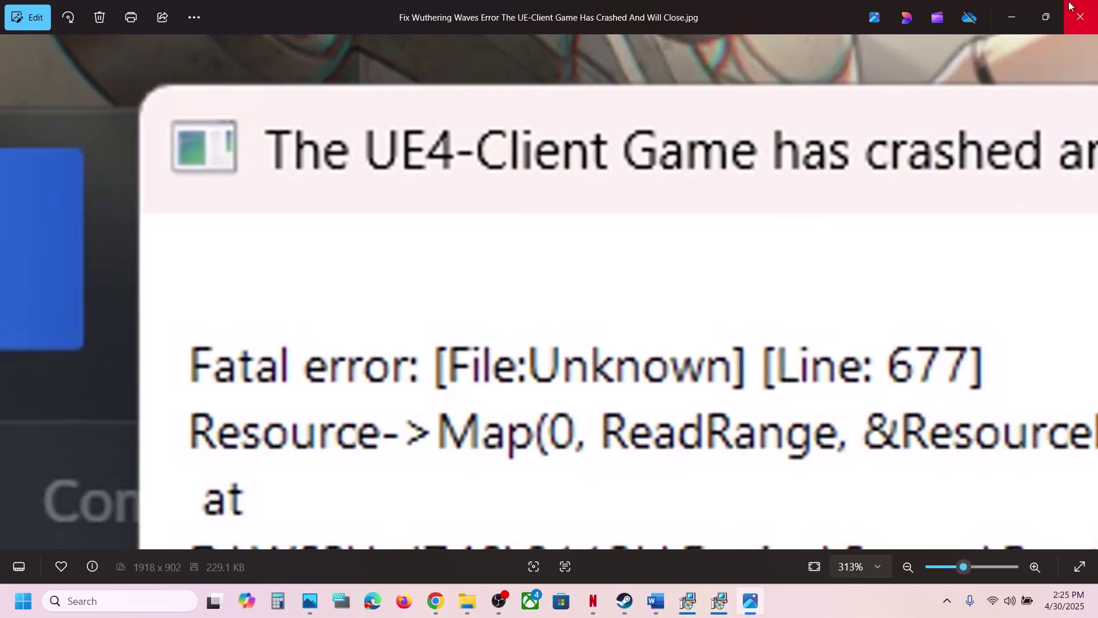
left_click(1011, 18)
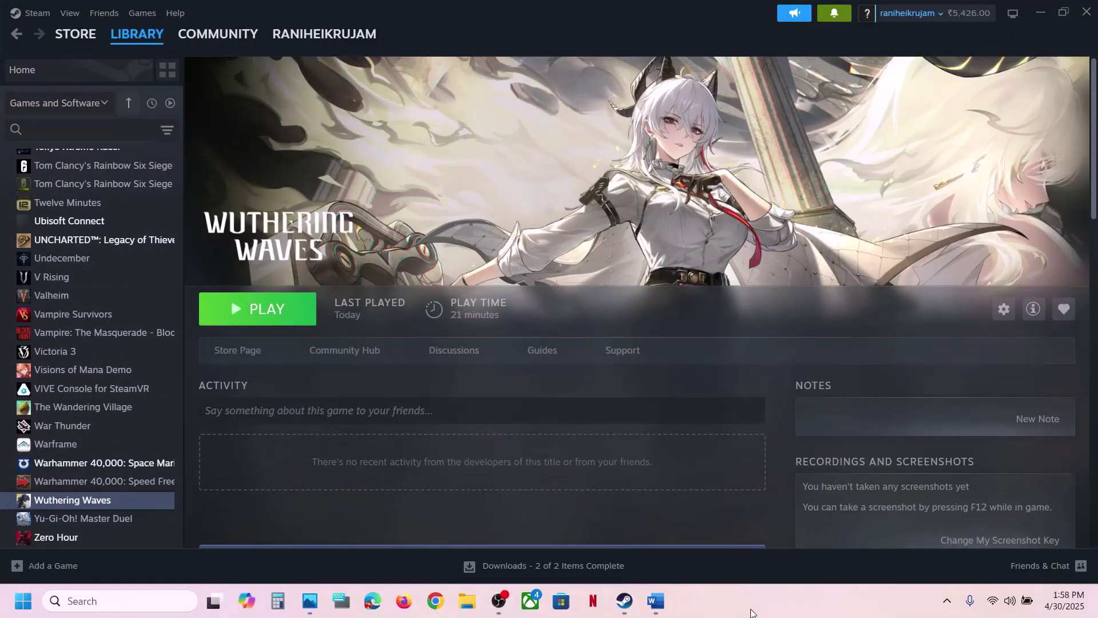
left_click(657, 603)
From the Steam library, open Wuthering Waves' local files via Manage > Browse local files.
left_click(496, 29)
right_click(95, 502)
mouse_move(138, 458)
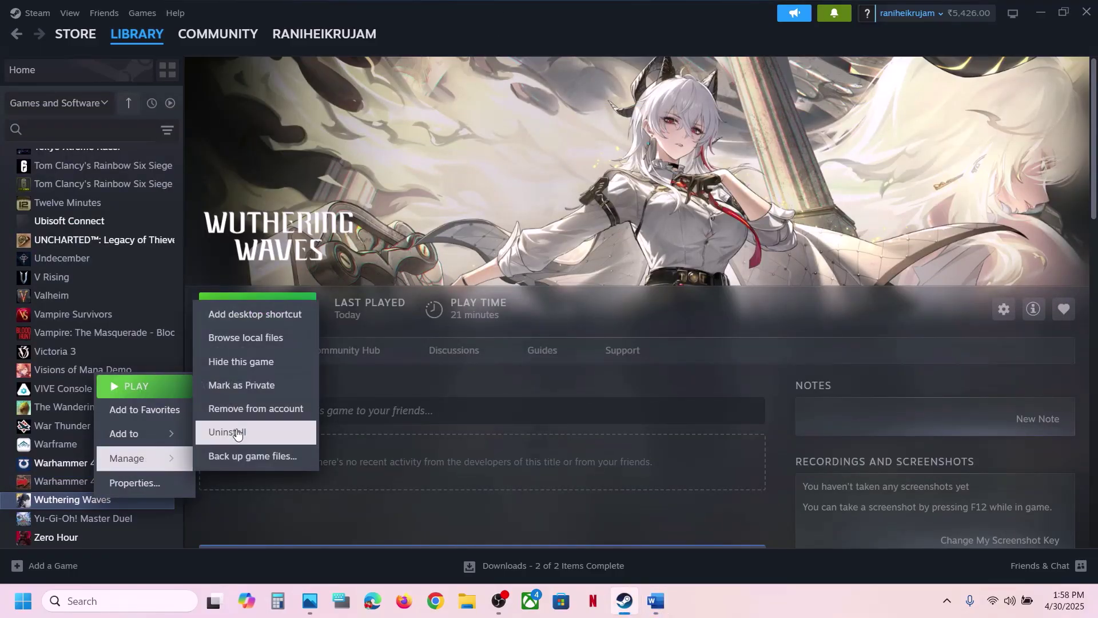
left_click(239, 342)
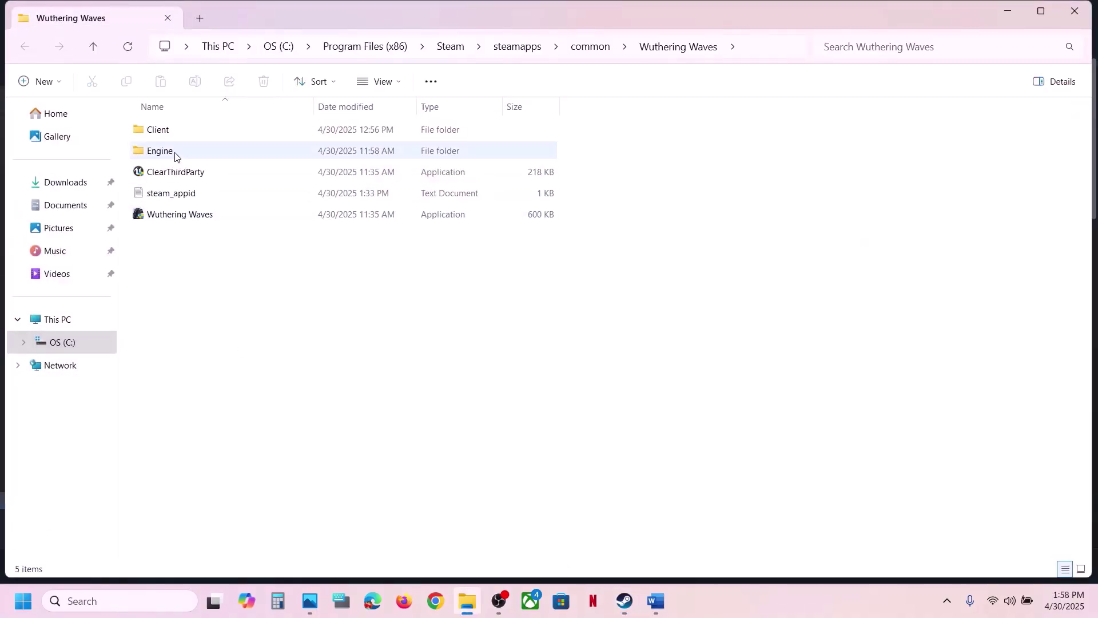
Go into Client\Saved\Config\WindowsNoEditor and select the GameUserSettings file.
double_click(167, 131)
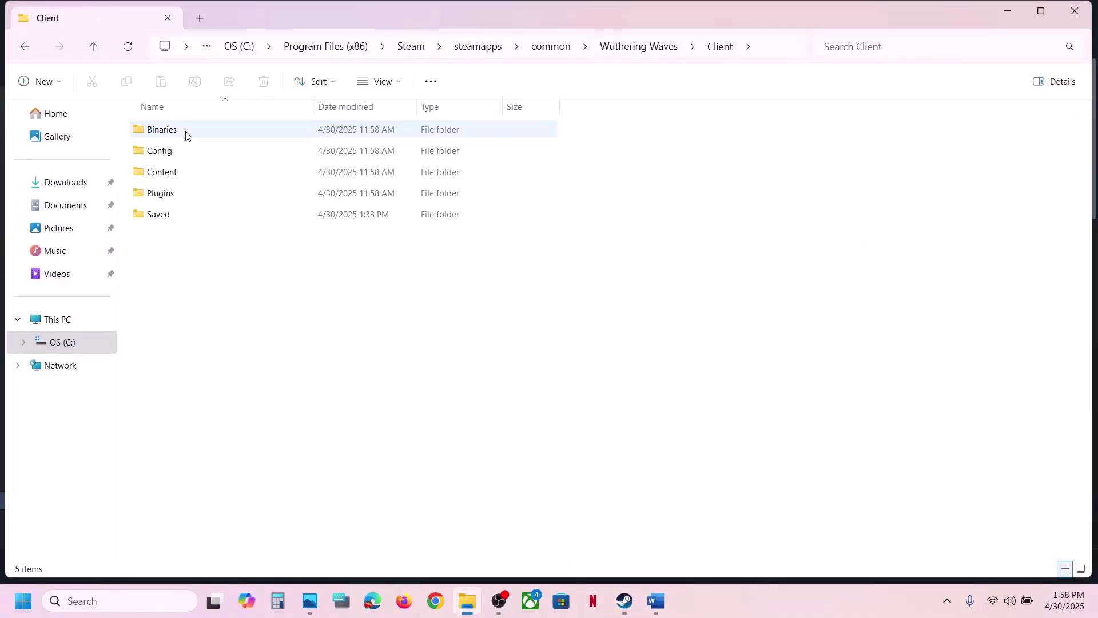
double_click(166, 215)
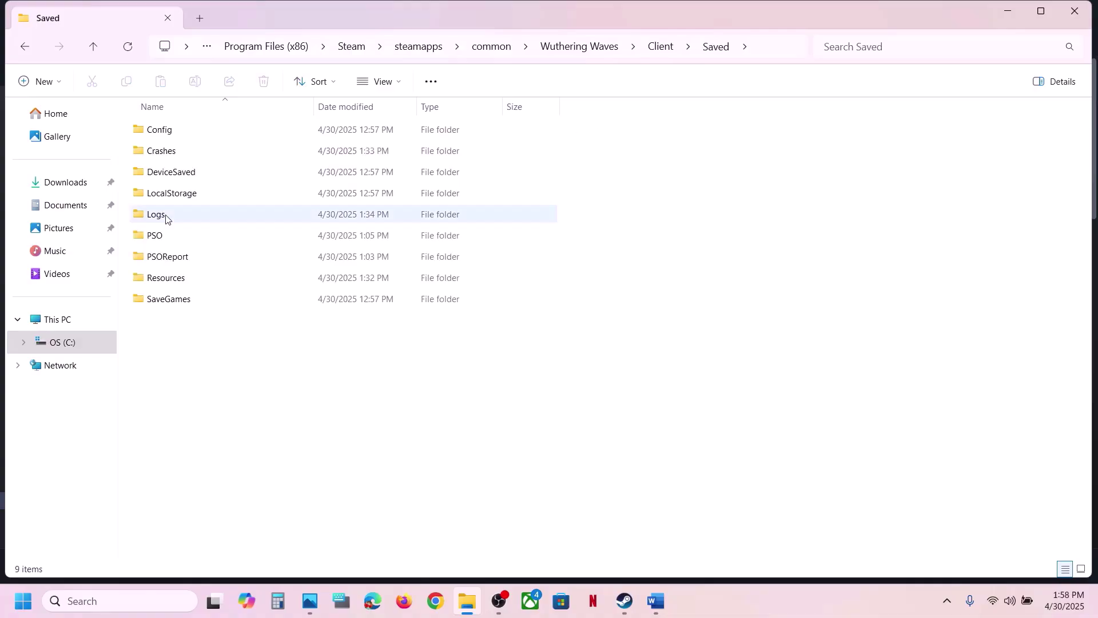
double_click(175, 137)
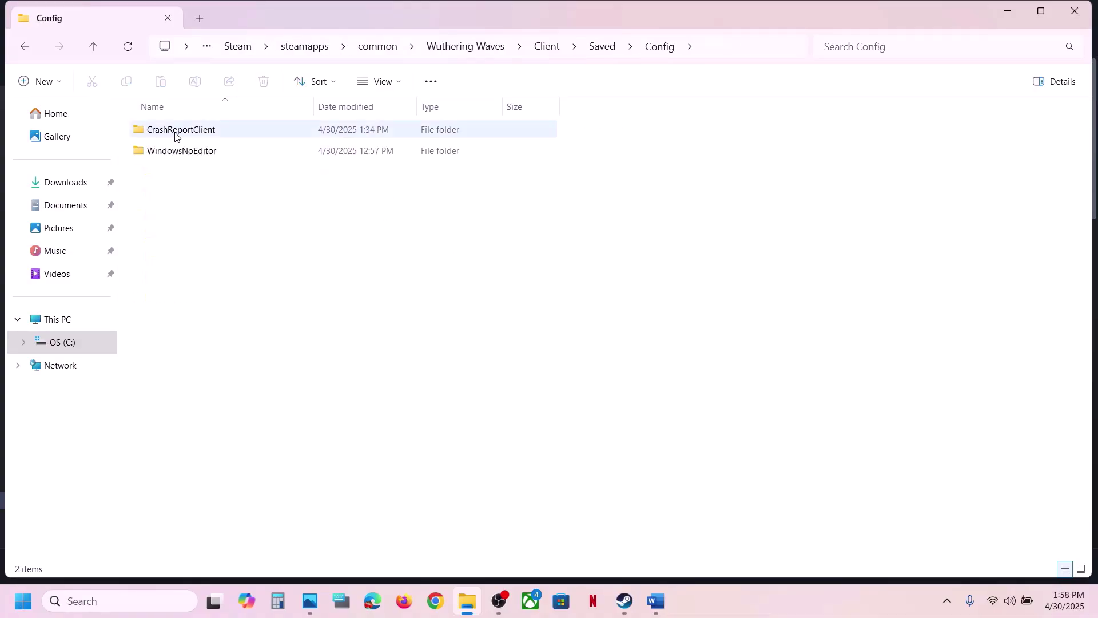
double_click(211, 157)
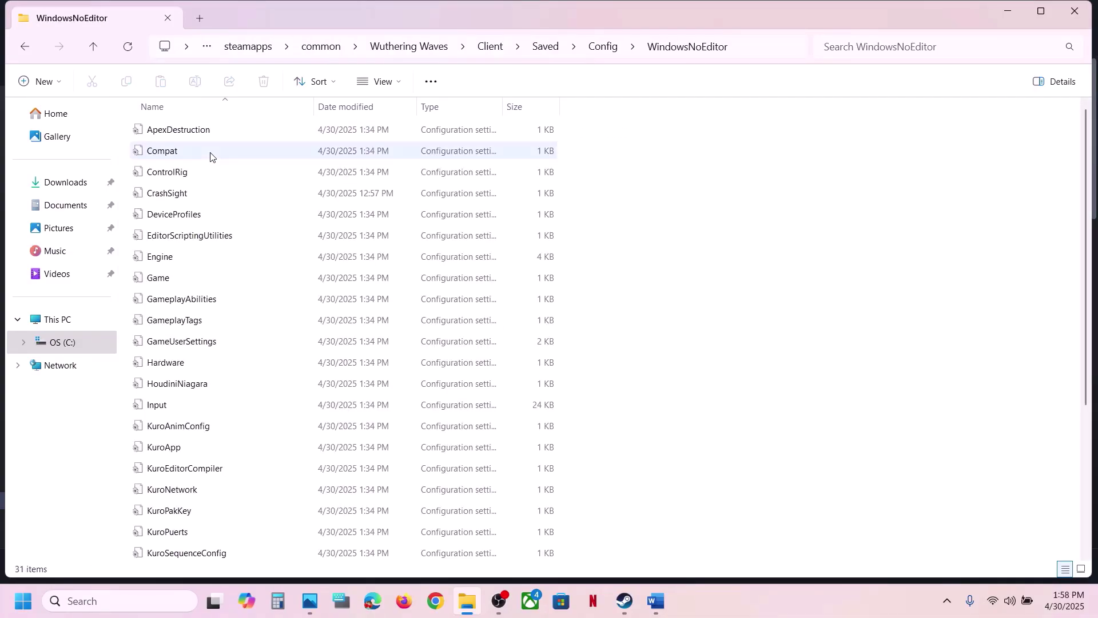
left_click(200, 342)
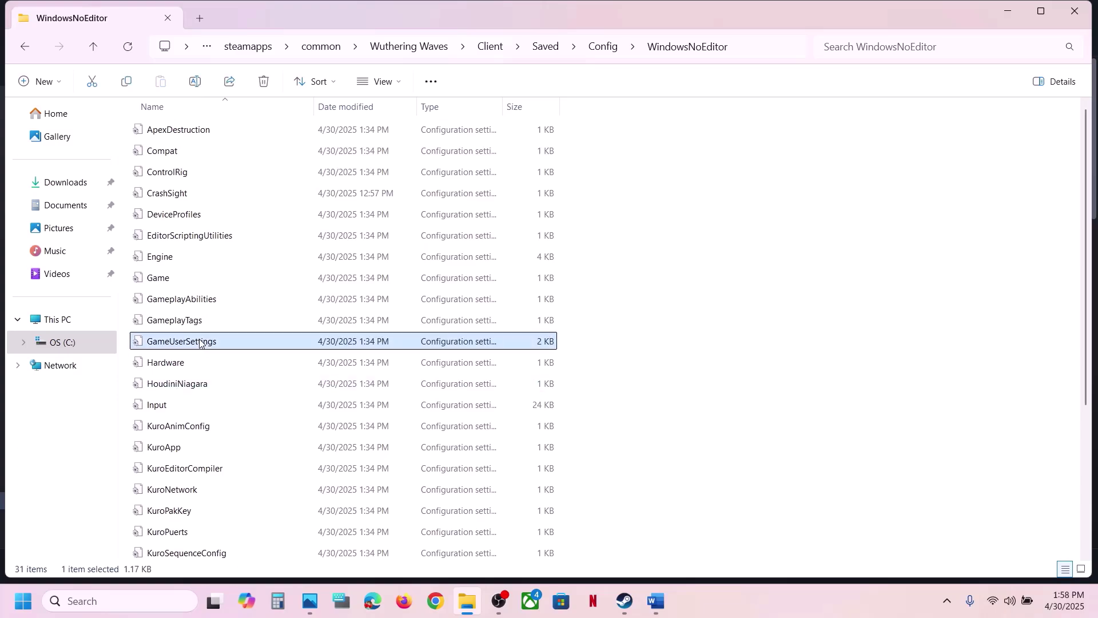
Confirm sg.RayTracingQuality=0 in GameUserSettings.ini, then save and close Notepad.
double_click(196, 342)
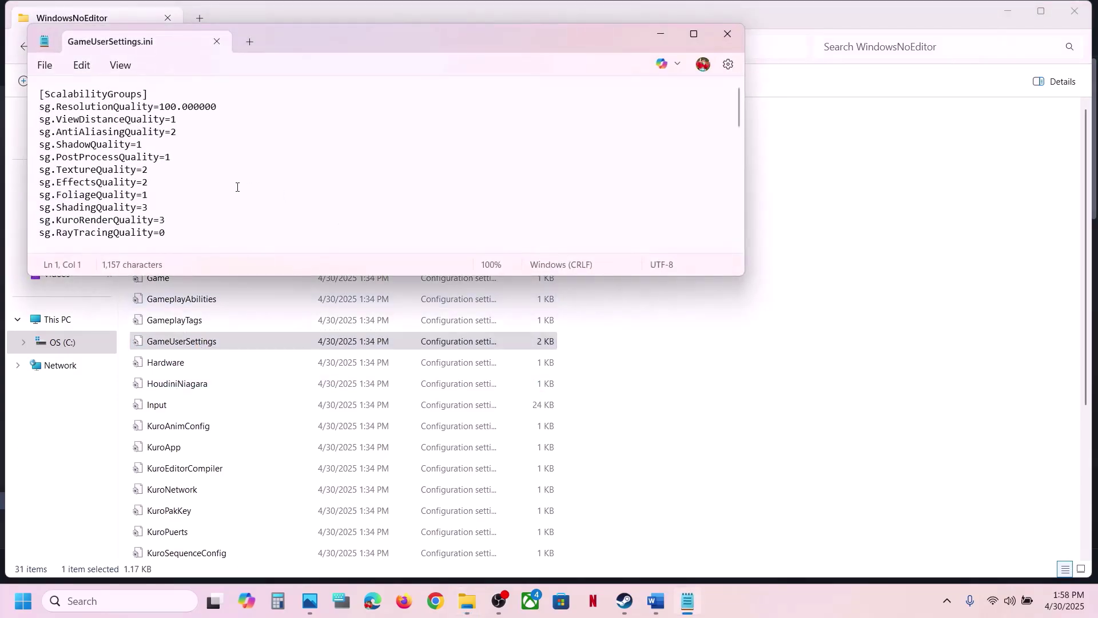
left_click_drag(58, 233, 158, 232)
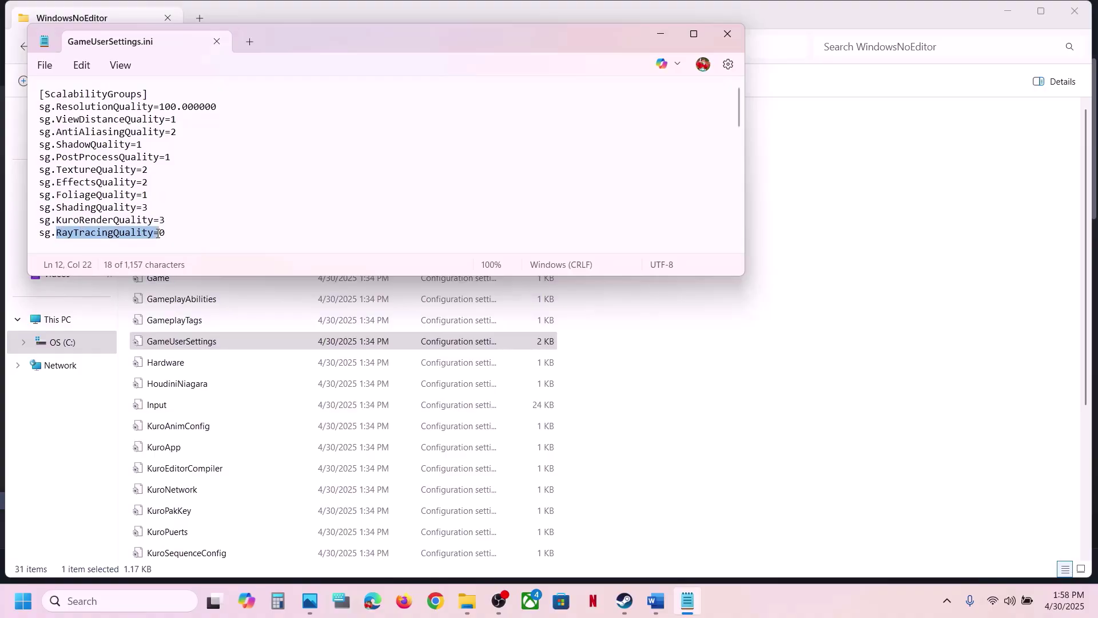
scroll(158, 236, "down", 3)
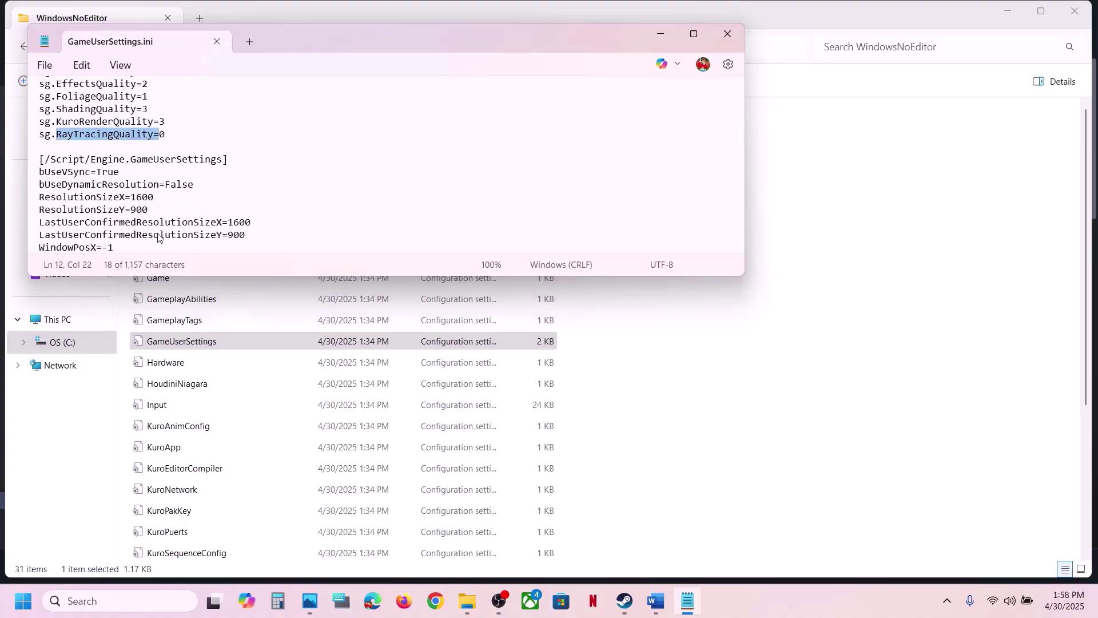
scroll(158, 237, "down", 2)
scroll(158, 237, "down", 4)
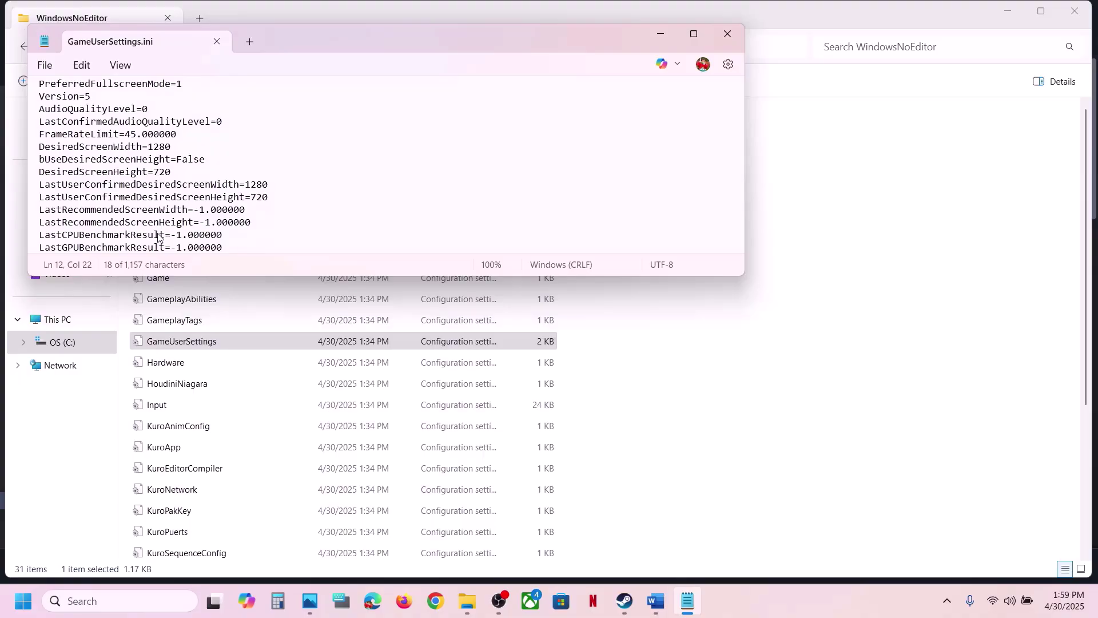
scroll(115, 130, "up", 10)
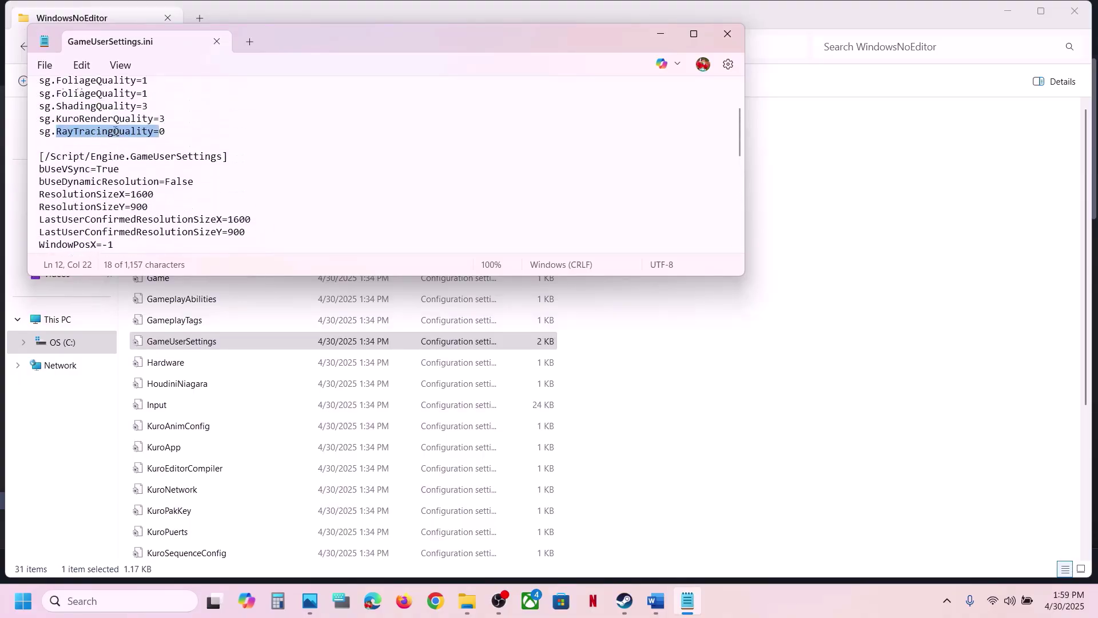
left_click(181, 231)
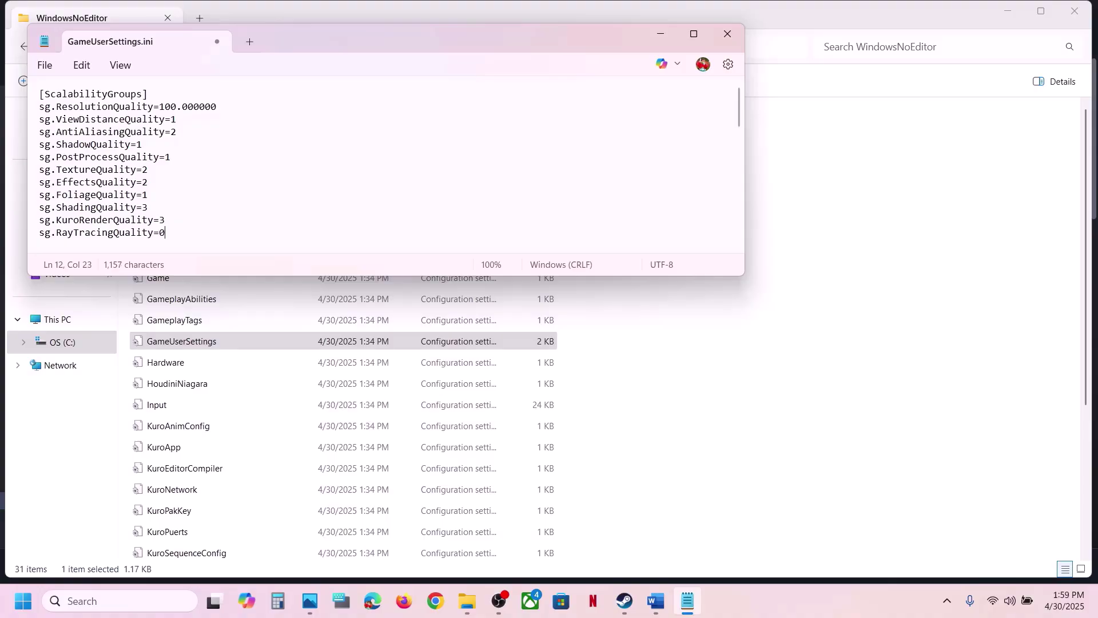
left_click(43, 65)
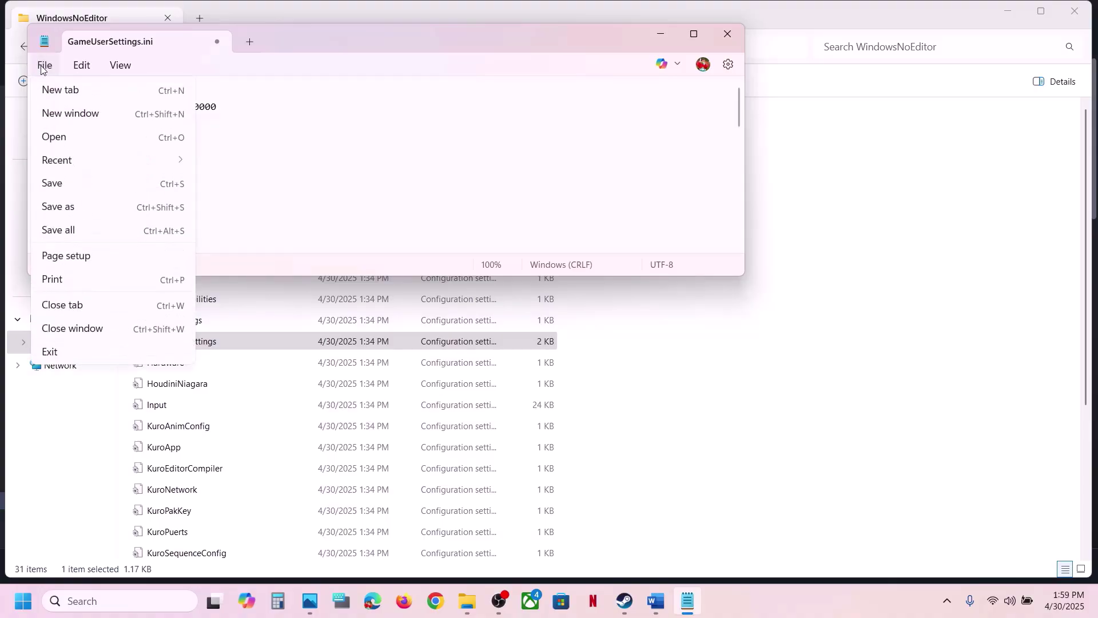
left_click(74, 181)
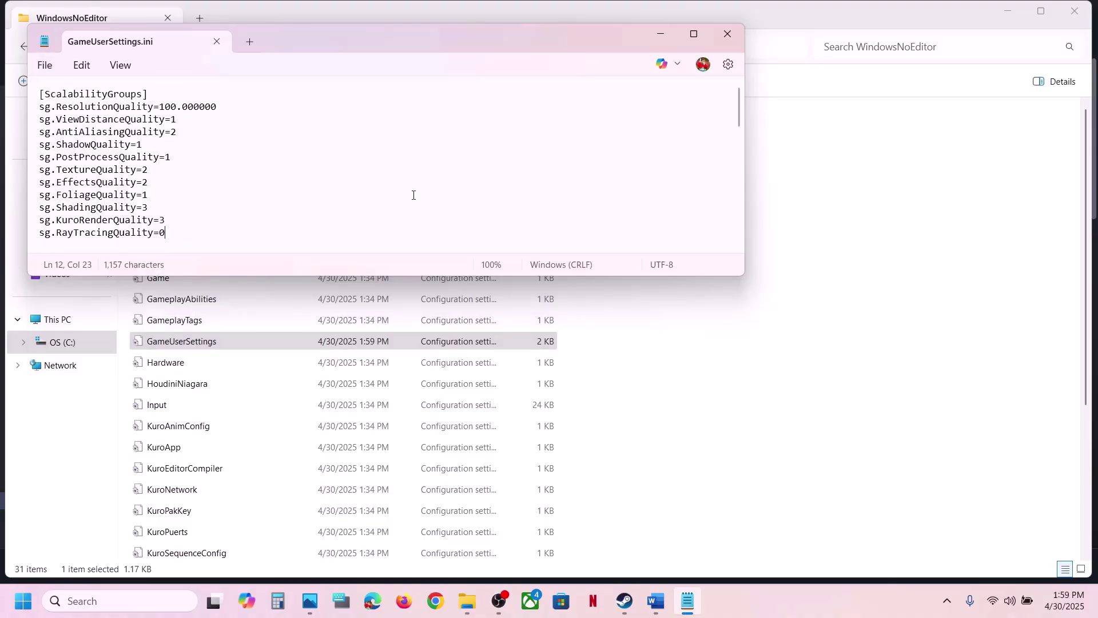
left_click(715, 34)
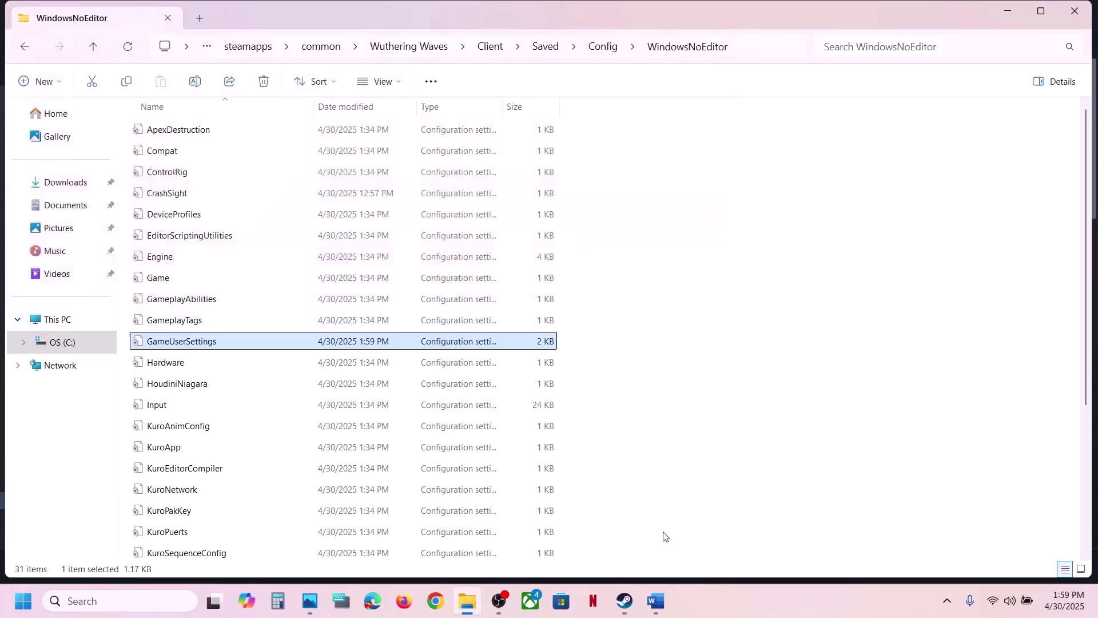
Read the uninstall & reinstall SGuard Anticheat instruction in the guide, then return to File Explorer.
left_click(663, 593)
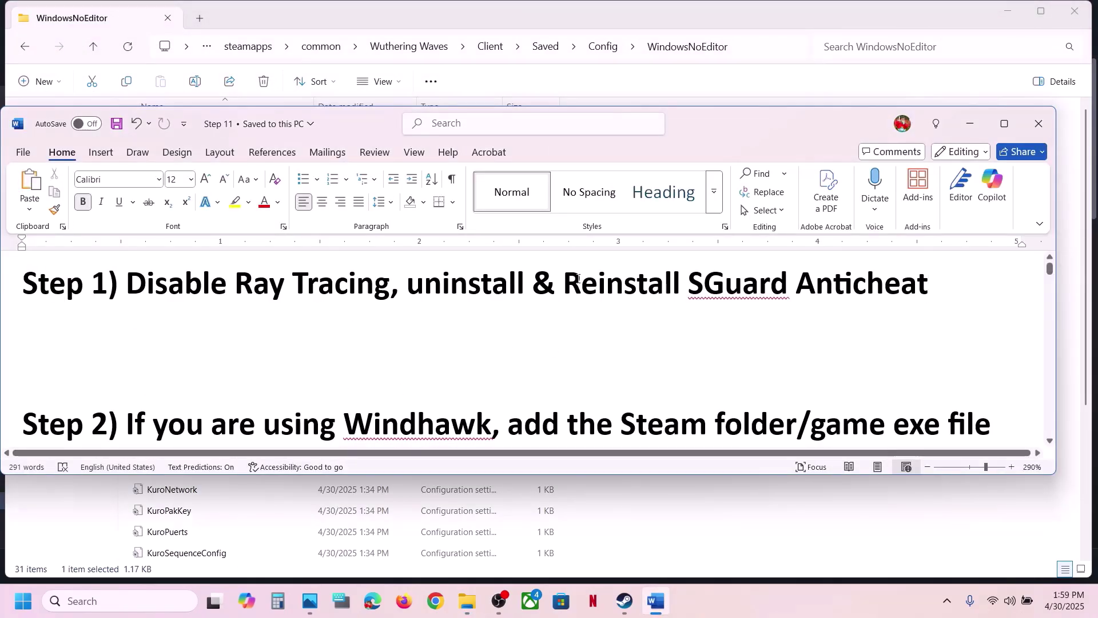
left_click_drag(584, 278, 815, 283)
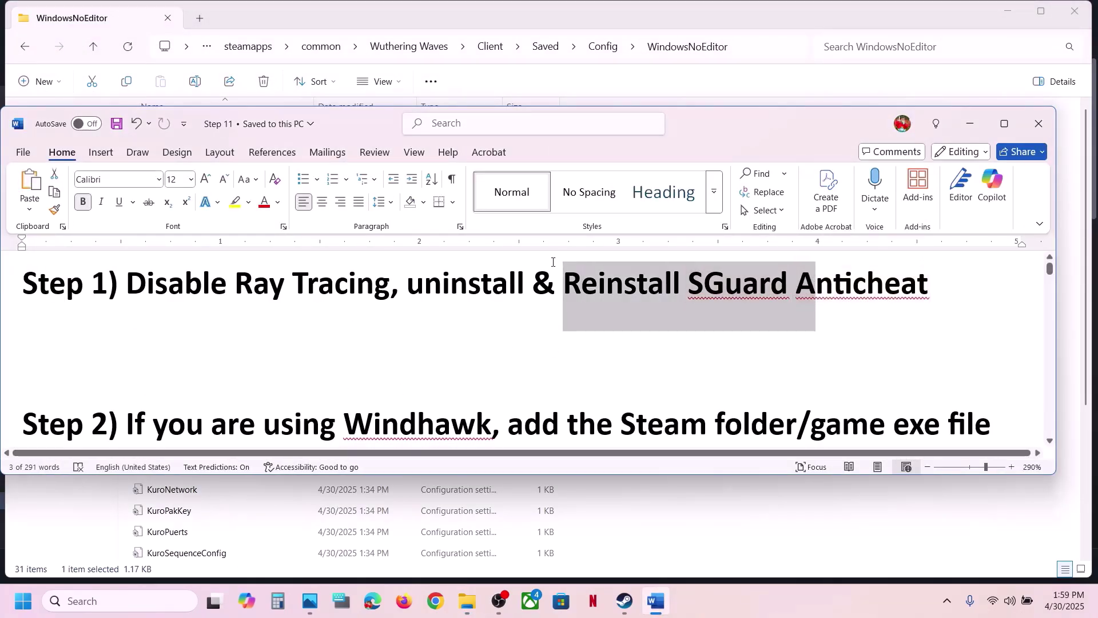
left_click_drag(552, 262, 408, 283)
left_click(623, 14)
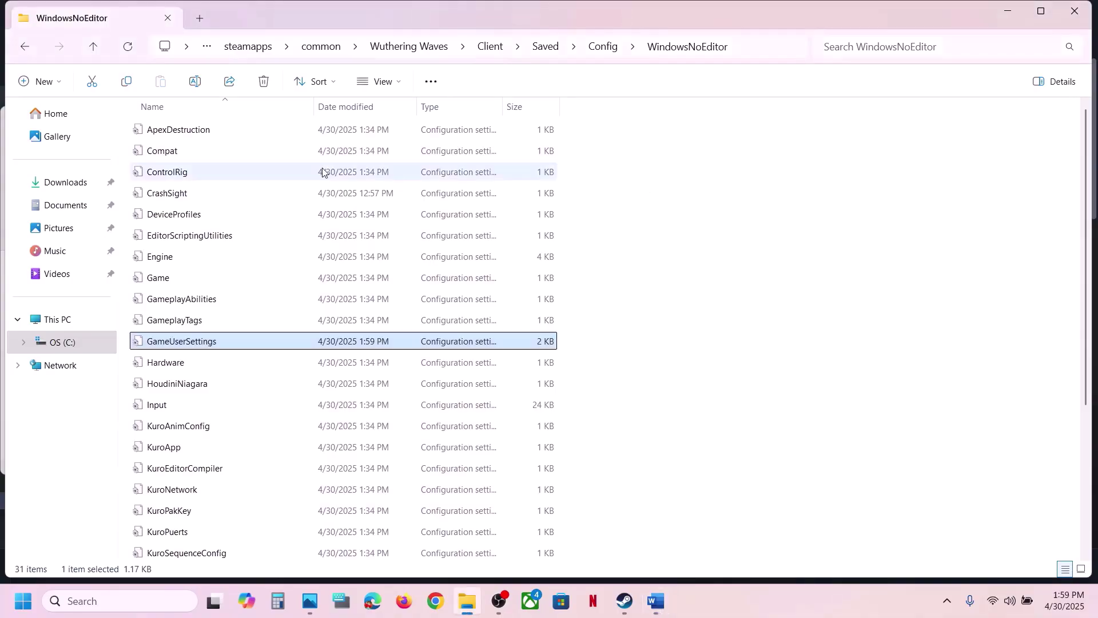
Go up to Wuthering Waves, then into Client\Binaries\Win64\AntiCheatExpert\SGuard\x64.
left_click(101, 48)
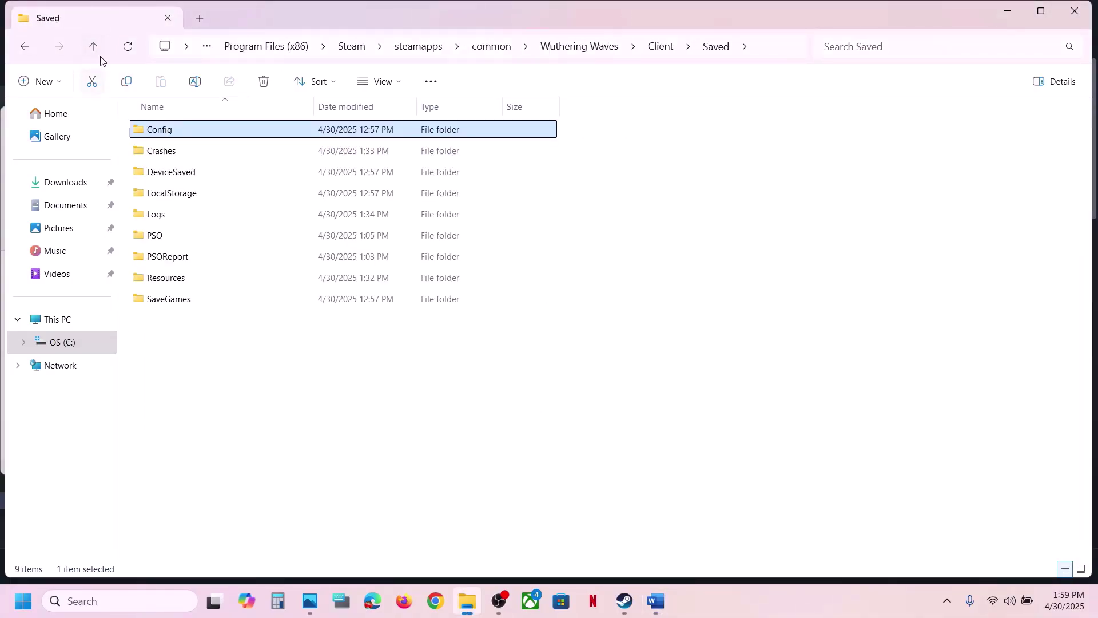
left_click(95, 46)
left_click(94, 46)
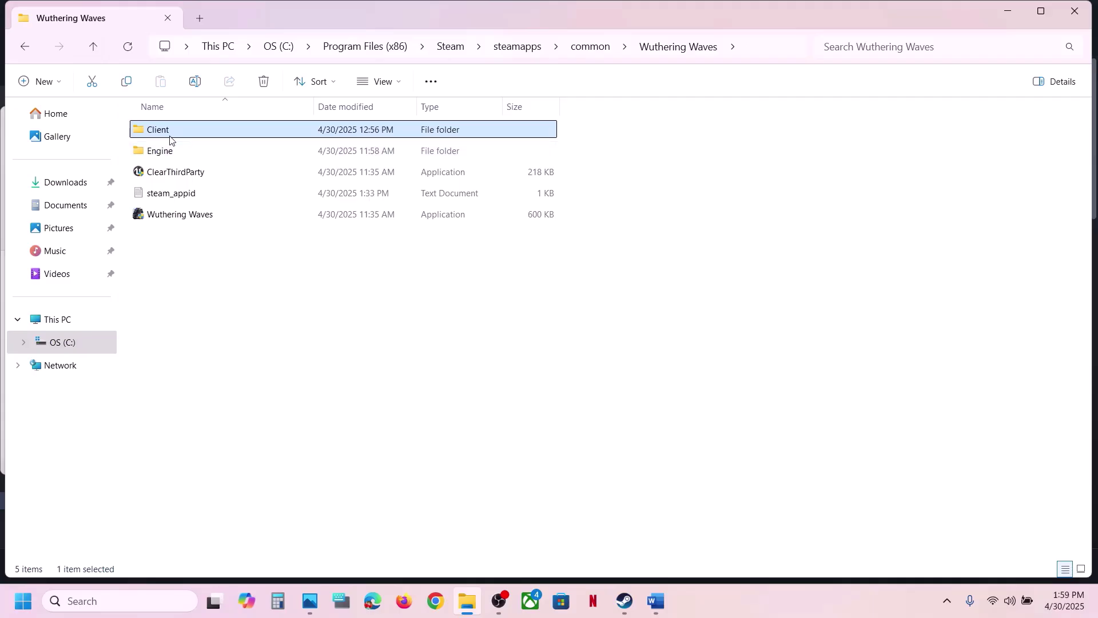
double_click(200, 138)
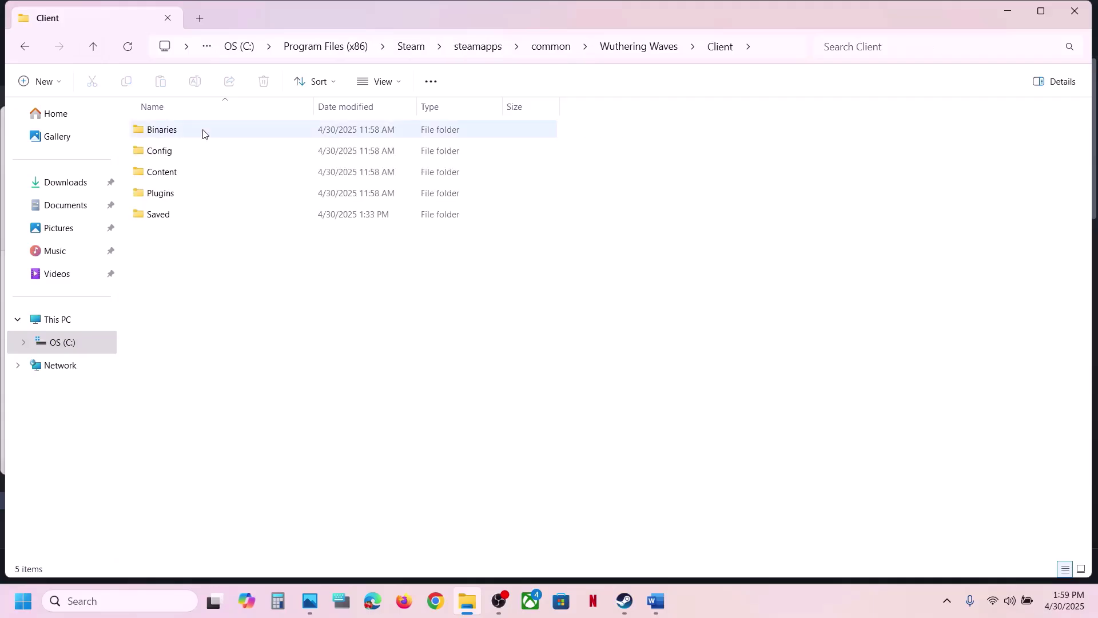
double_click(186, 131)
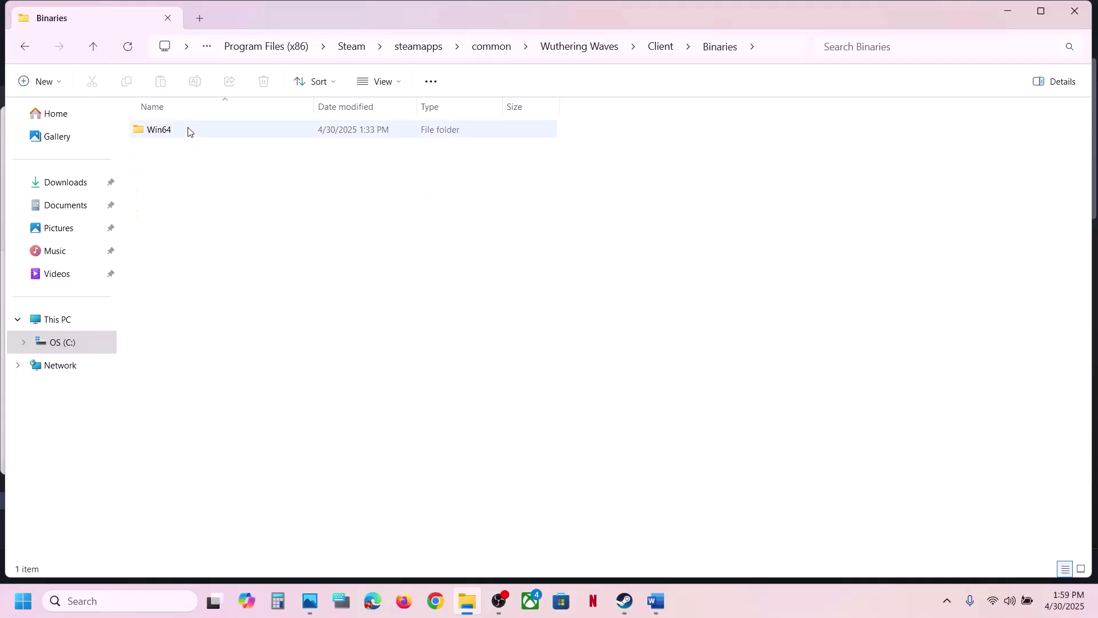
left_click(187, 131)
double_click(187, 132)
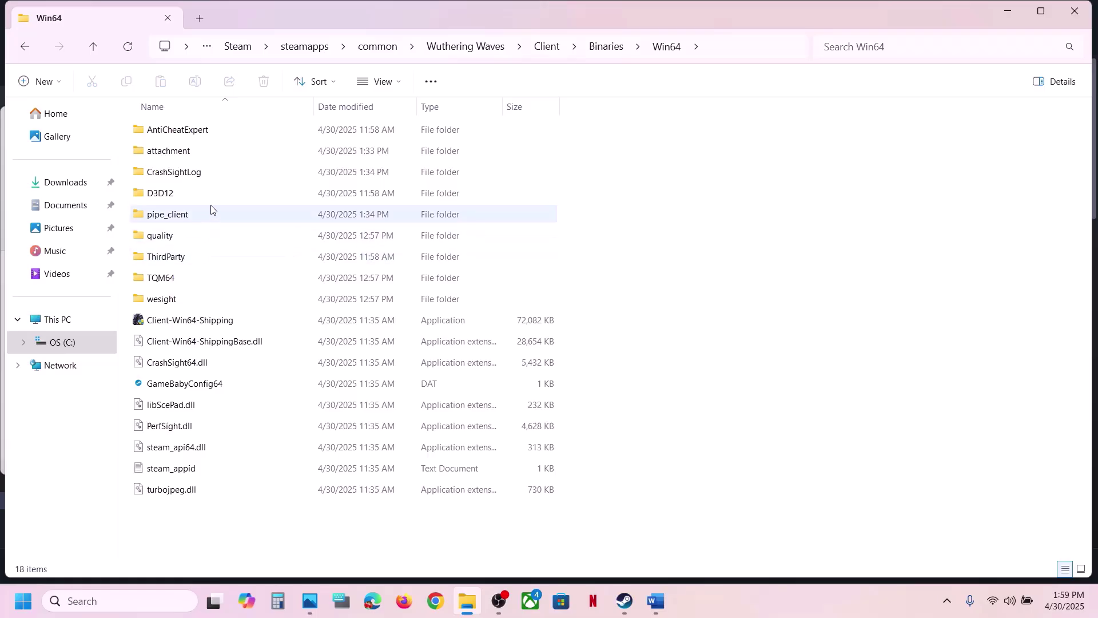
double_click(184, 129)
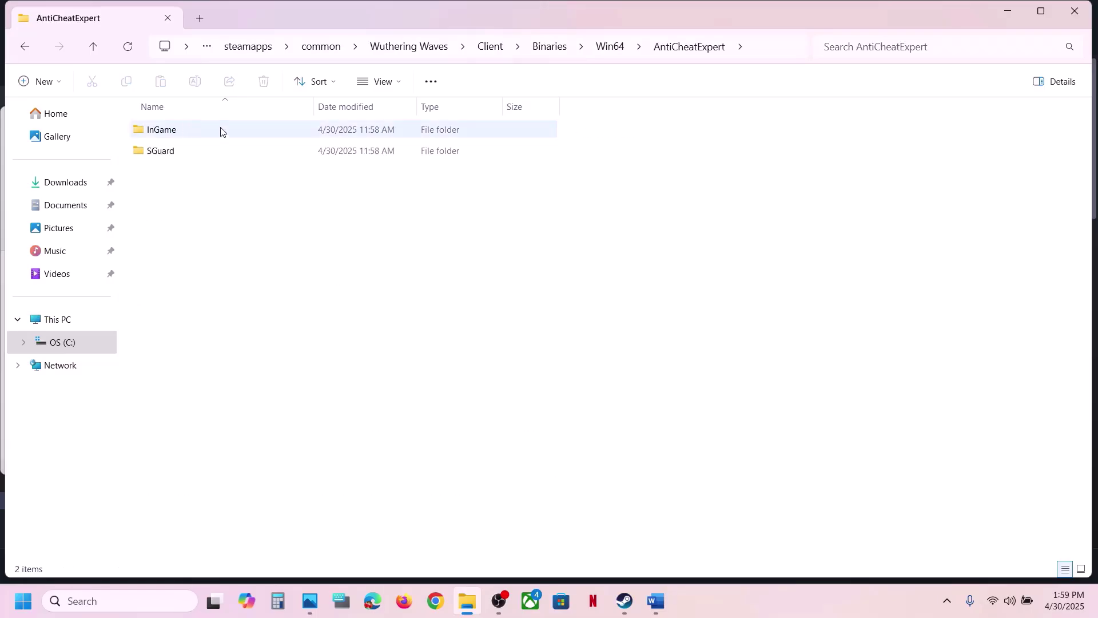
double_click(177, 151)
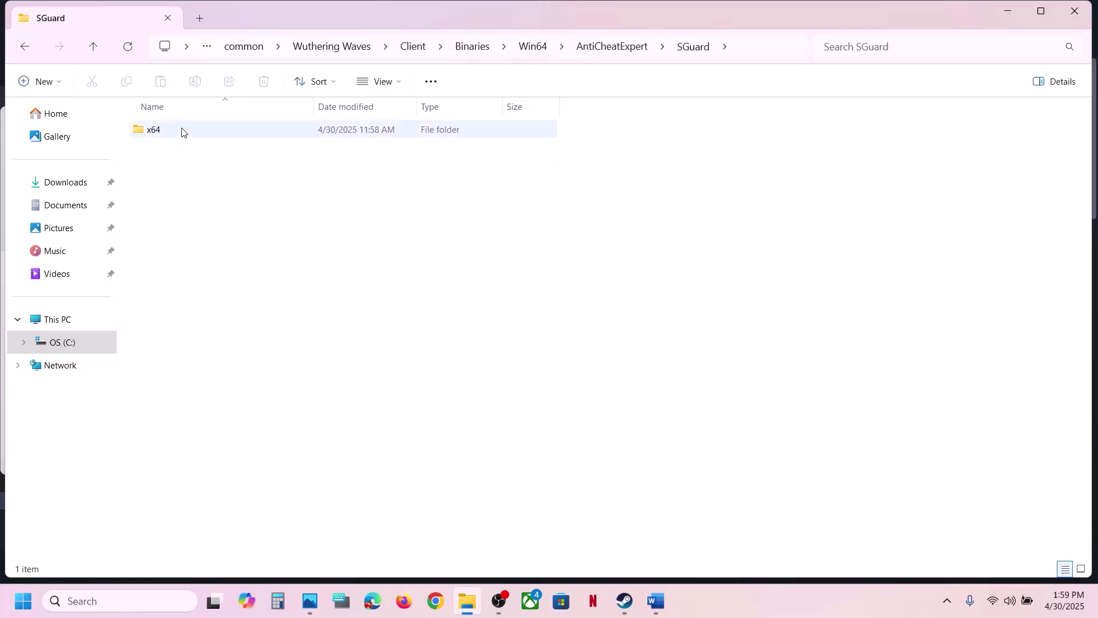
double_click(182, 131)
left_click(181, 279)
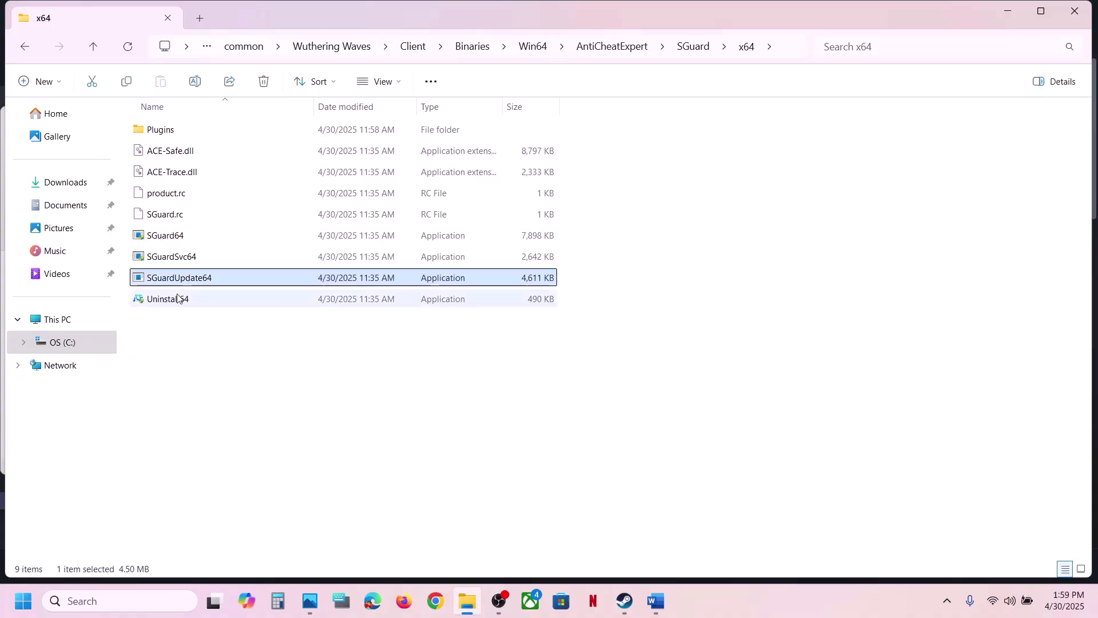
left_click(175, 300)
Run Uninstall64 as administrator and confirm uninstalling AntiCheatExpert.
right_click(216, 303)
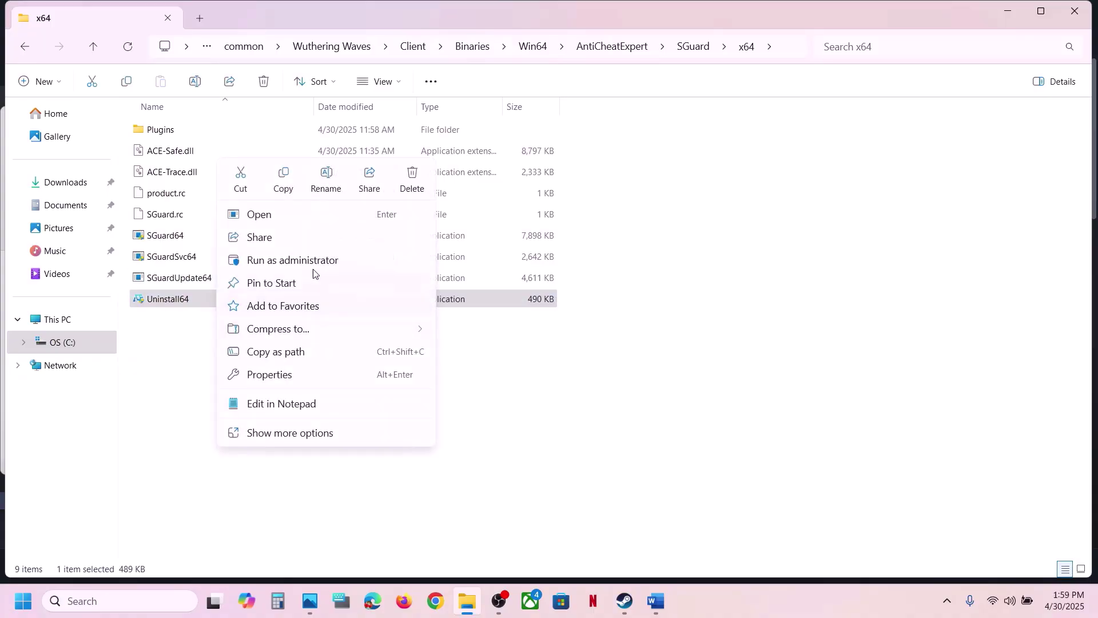
left_click(290, 260)
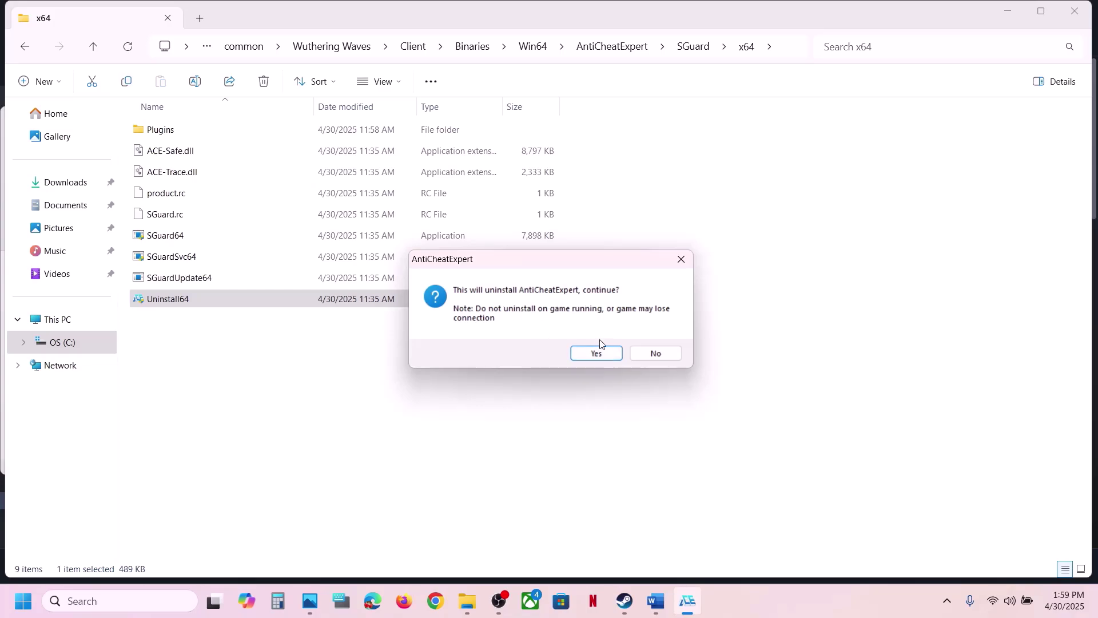
left_click(591, 353)
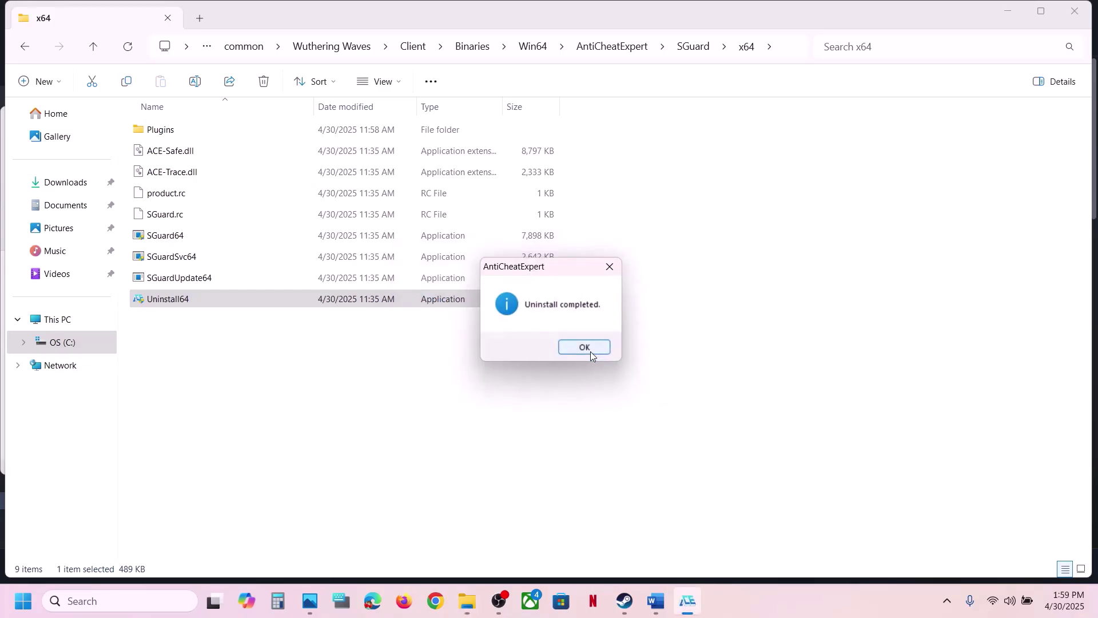
left_click(591, 351)
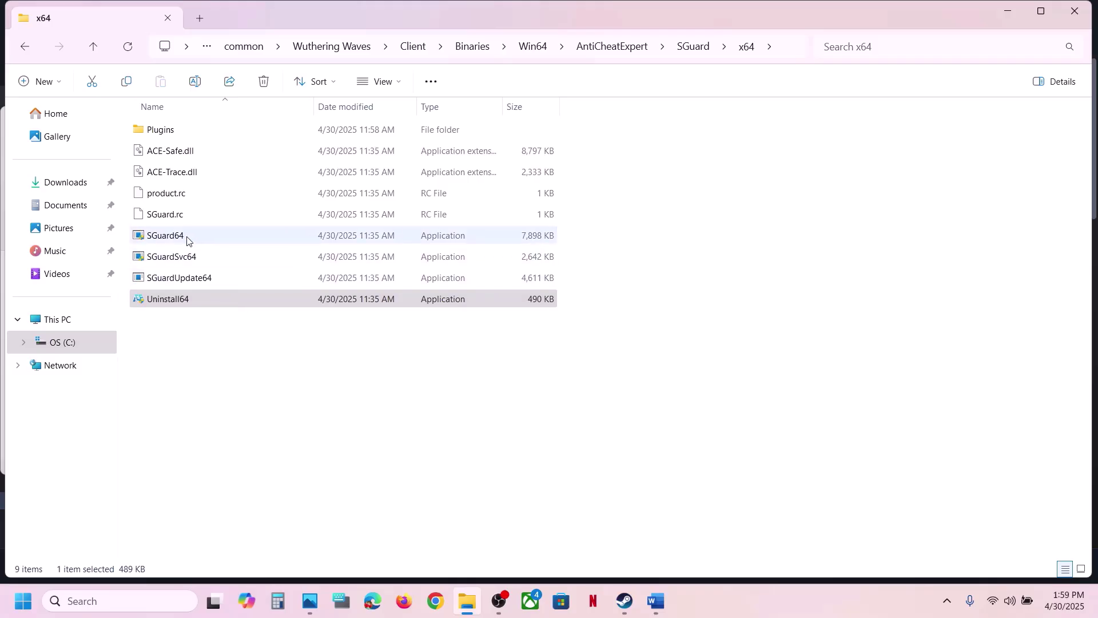
Run SGuard64, SGuardSvc64 and SGuardUpdate64 each as administrator.
left_click(179, 241)
right_click(179, 240)
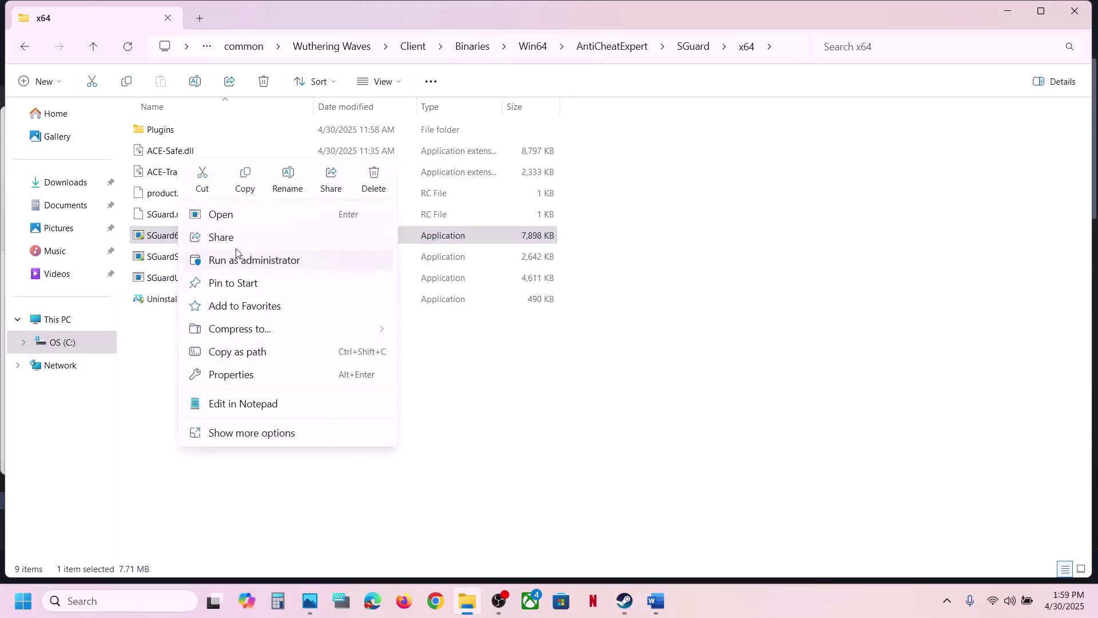
left_click(228, 262)
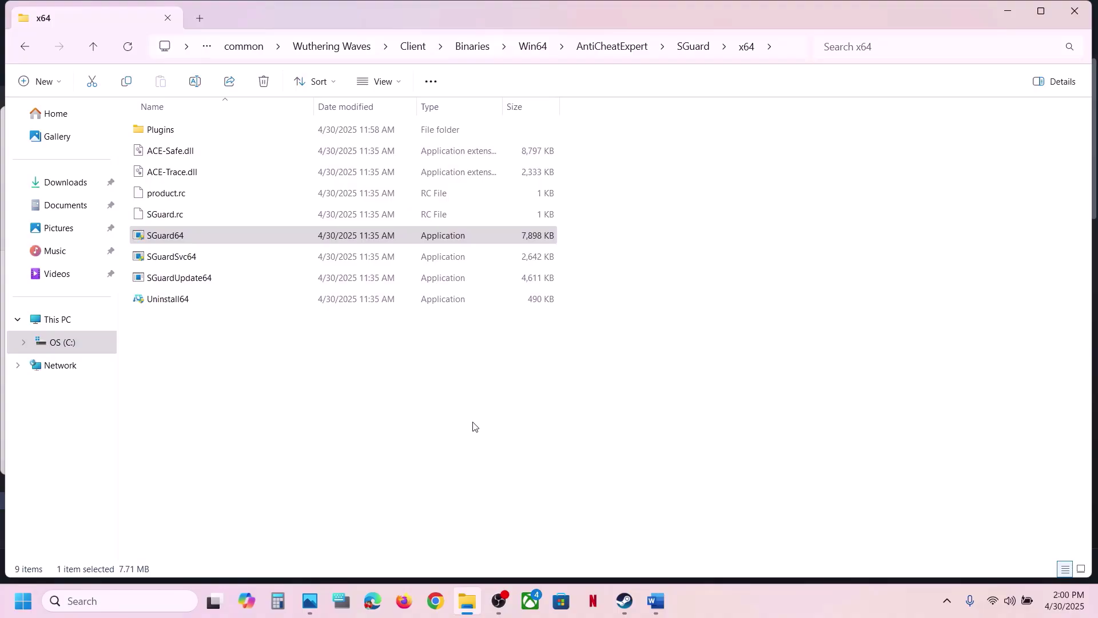
left_click(191, 258)
right_click(191, 257)
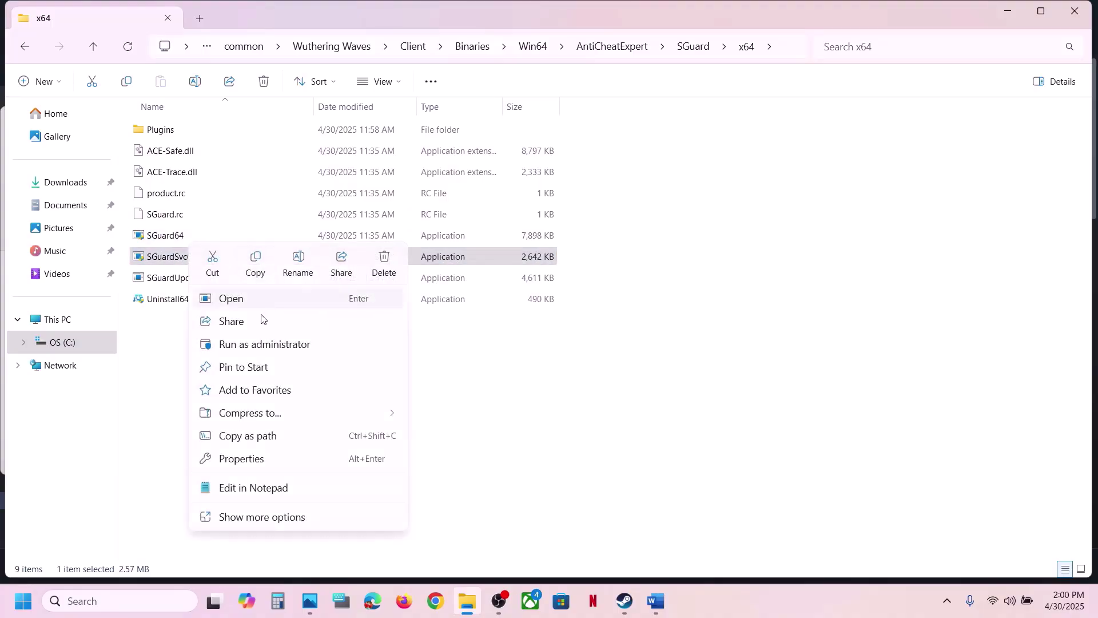
left_click(247, 346)
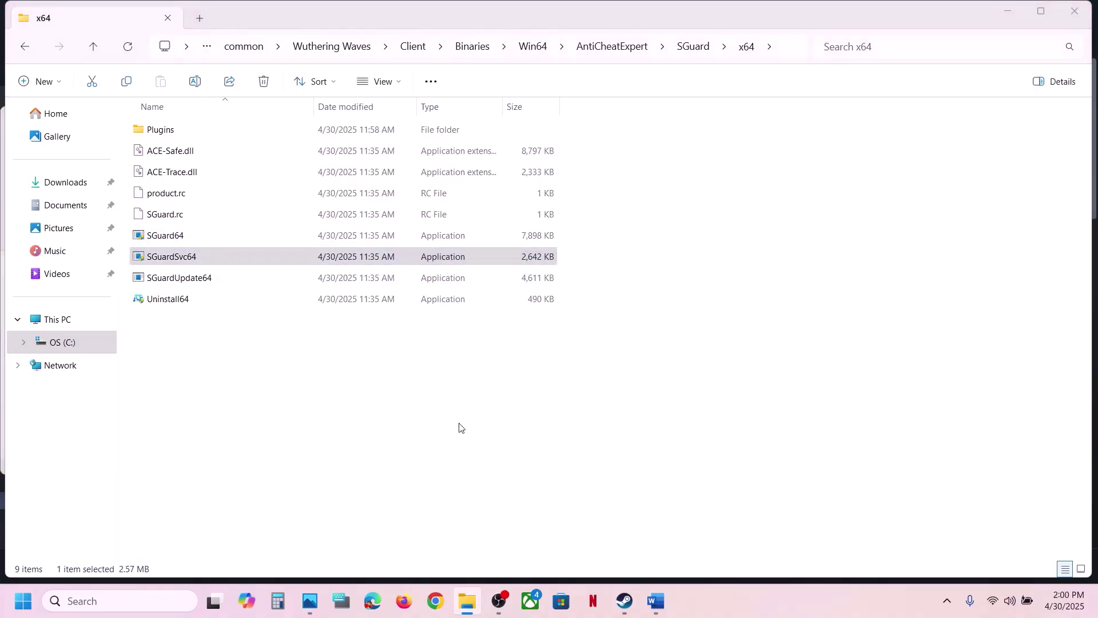
left_click(183, 280)
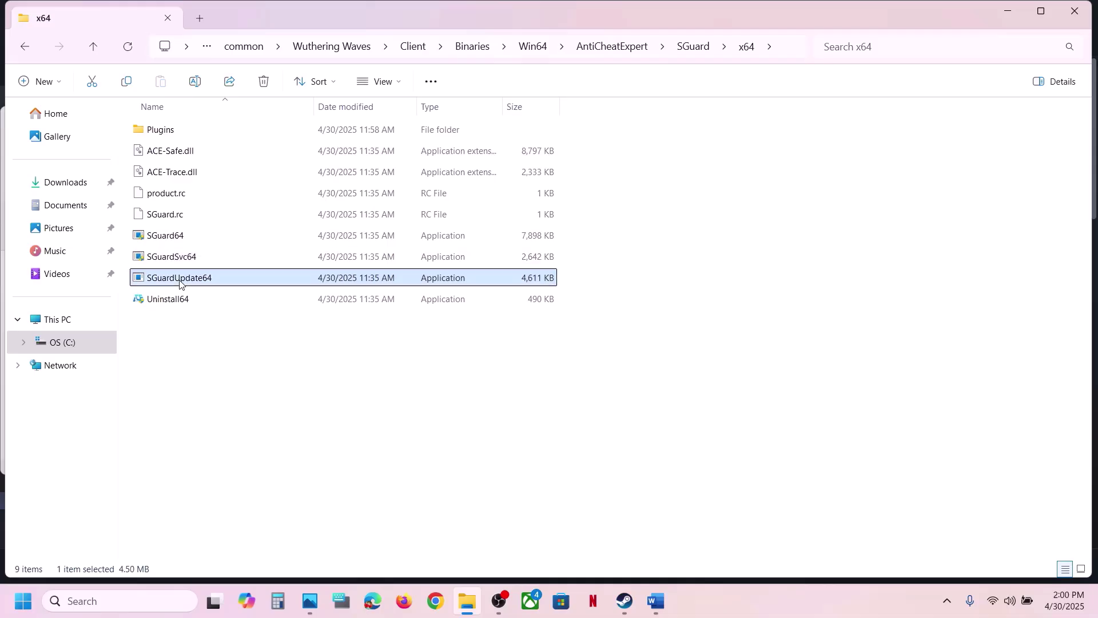
right_click(183, 280)
left_click(240, 346)
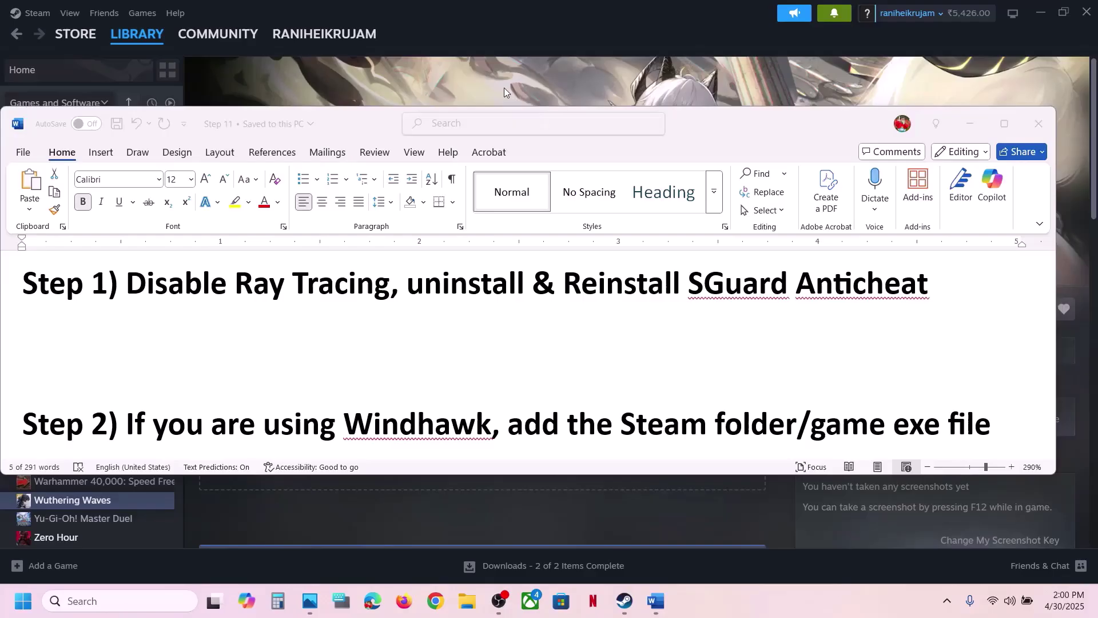
Reopen the game's local files from Steam and go into Client\Binaries\Win64.
left_click(503, 88)
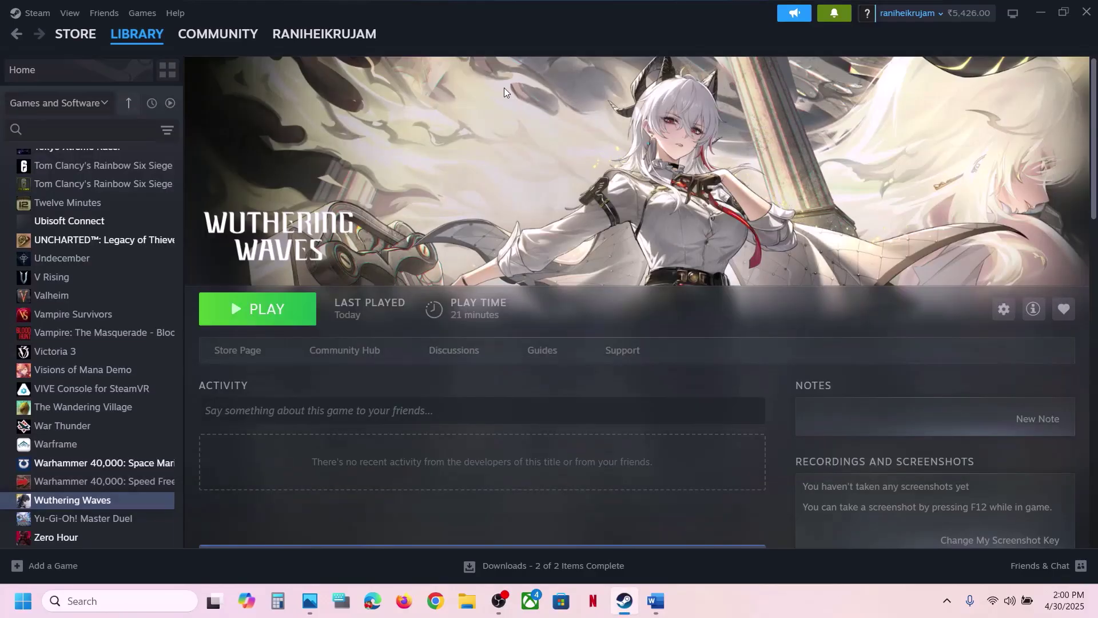
right_click(74, 500)
mouse_move(135, 457)
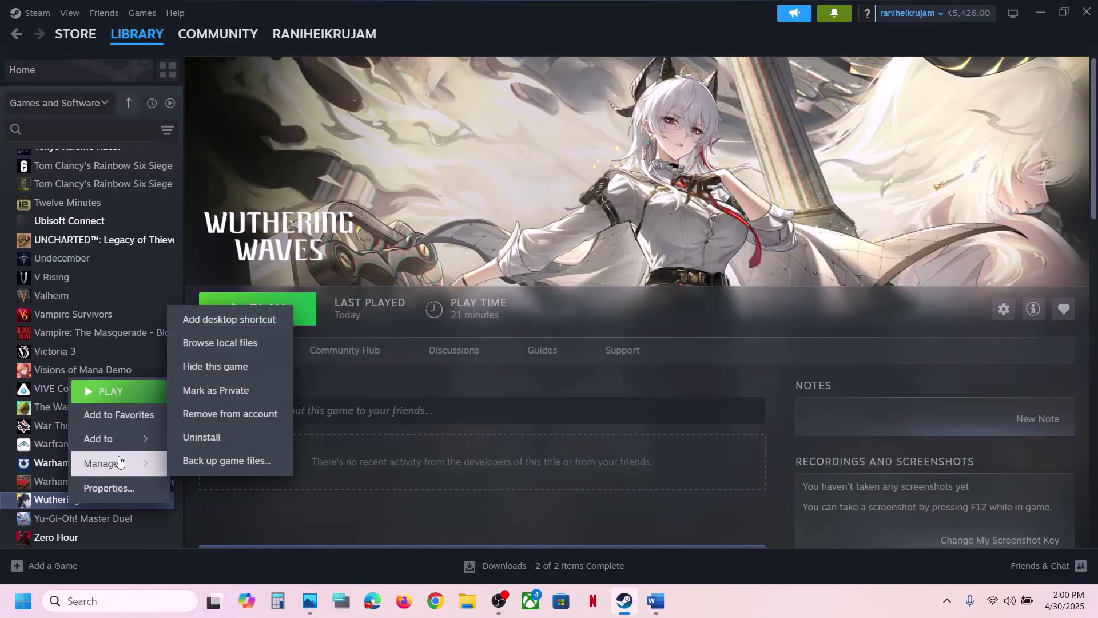
left_click(235, 343)
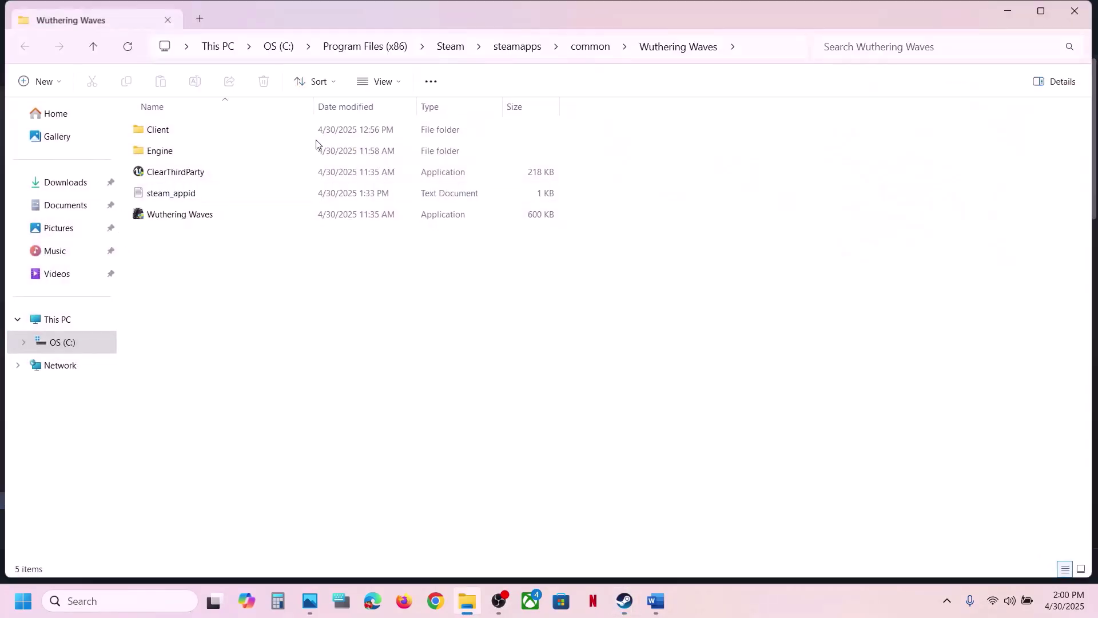
double_click(166, 130)
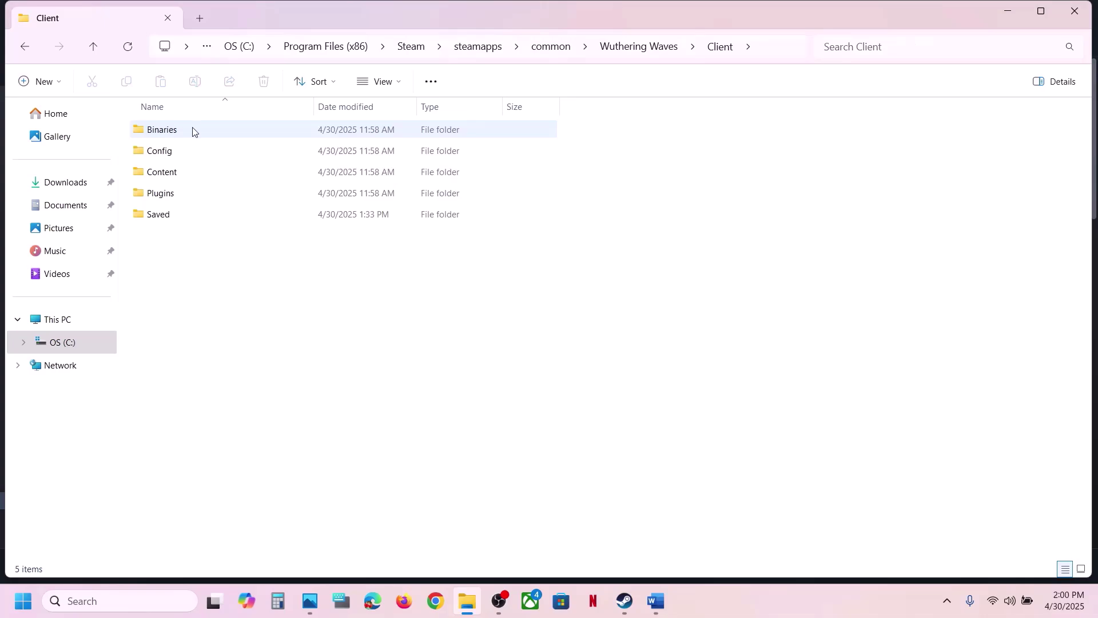
double_click(192, 131)
double_click(191, 130)
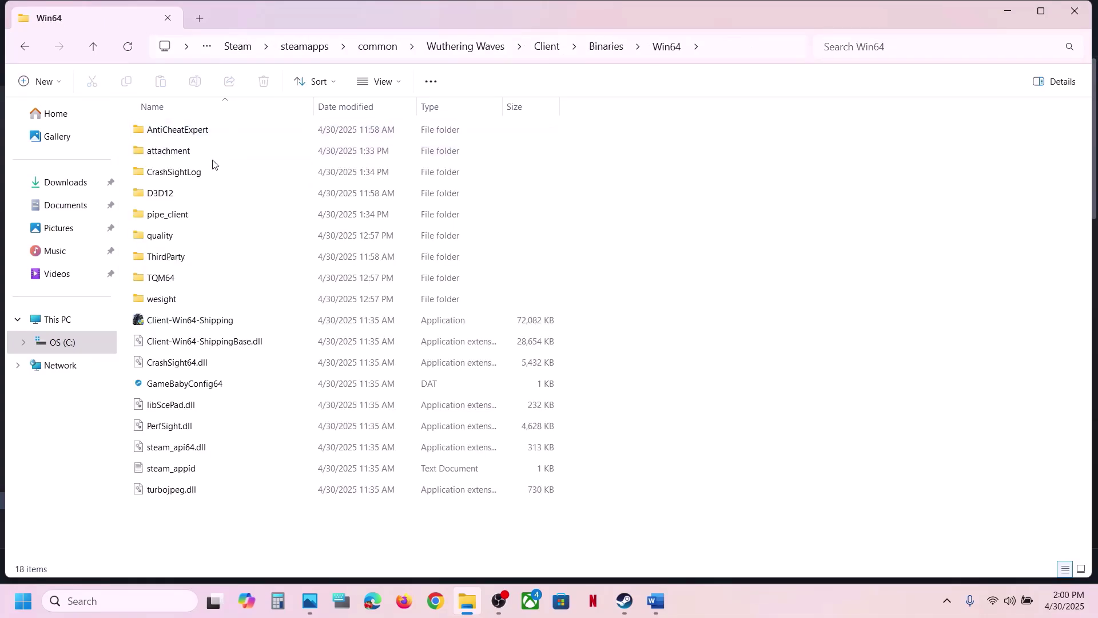
Uninstall AntiCheatExpert again with Uninstall64 as administrator, then launch Wuthering Waves from Steam.
double_click(175, 131)
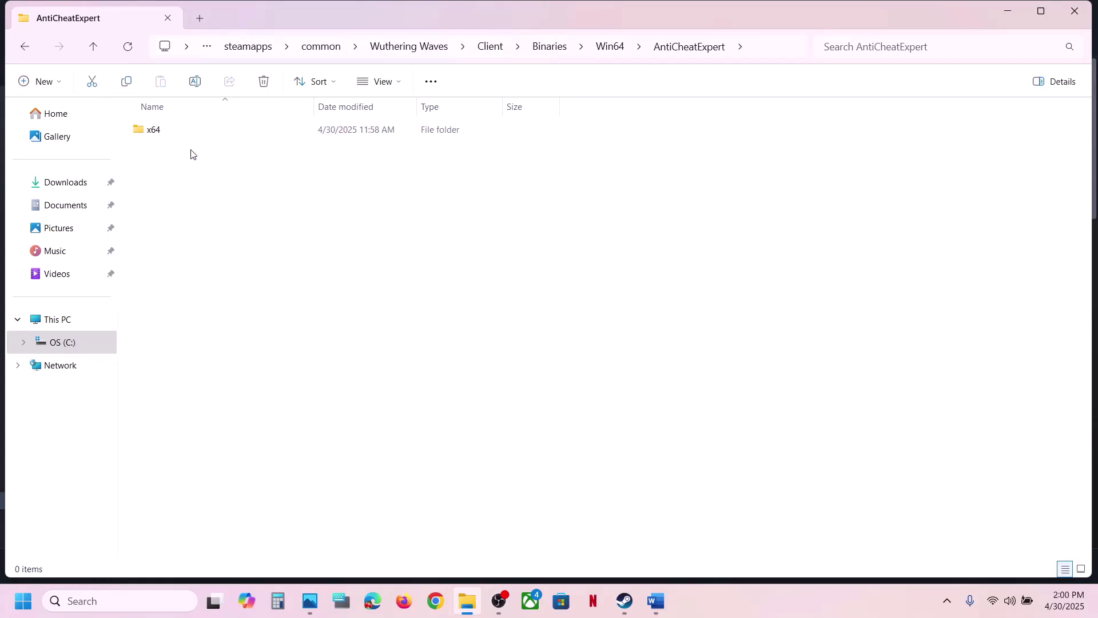
double_click(186, 130)
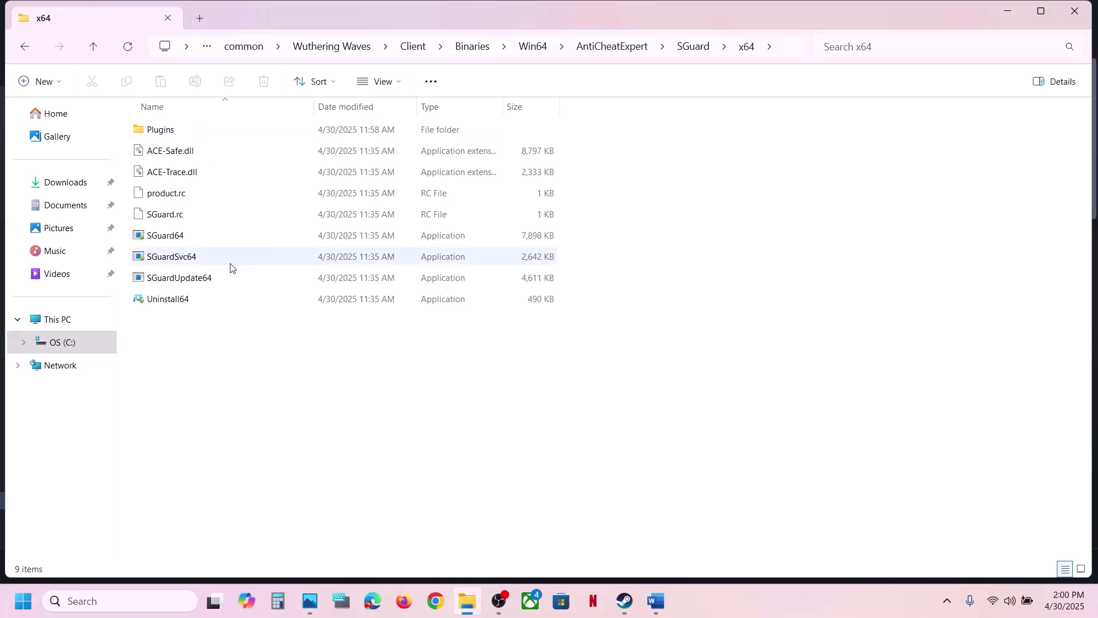
left_click(162, 297)
right_click(198, 308)
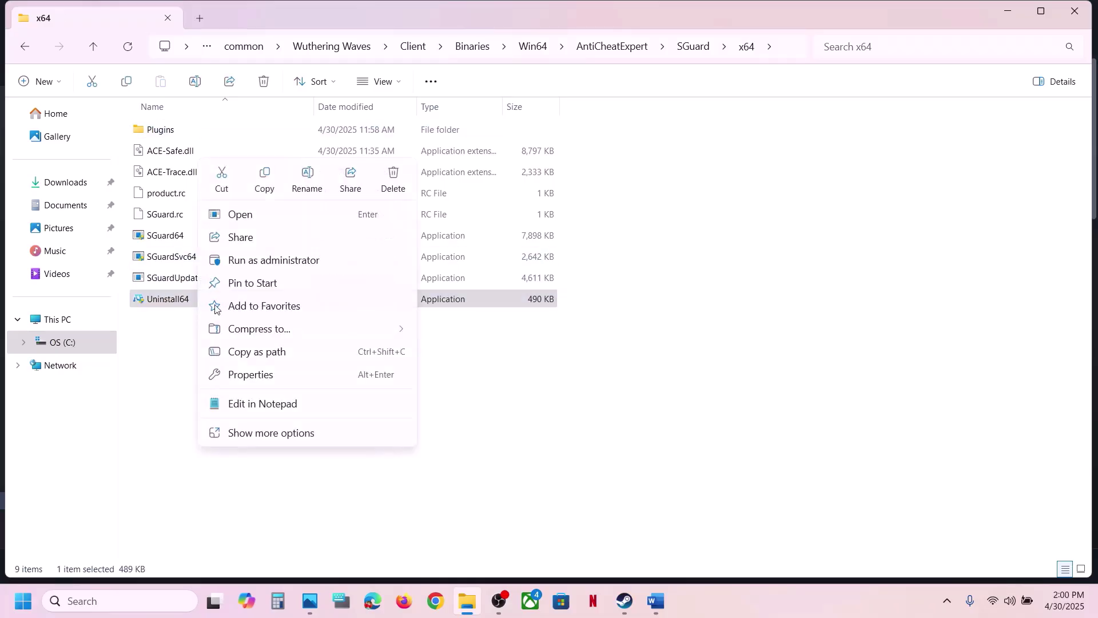
left_click(287, 263)
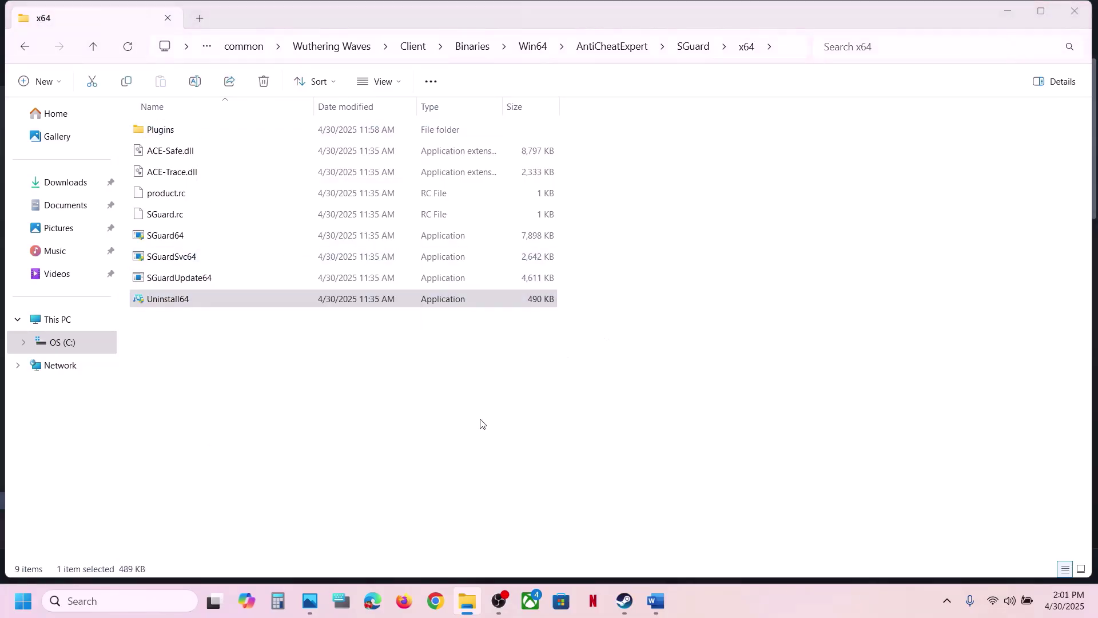
left_click(603, 356)
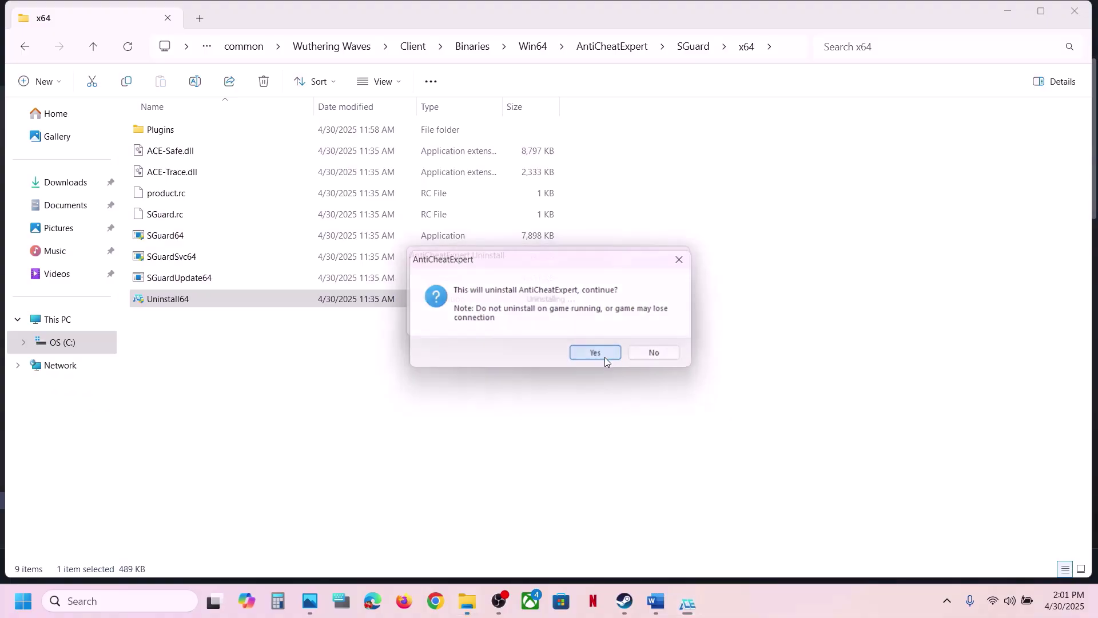
left_click(585, 346)
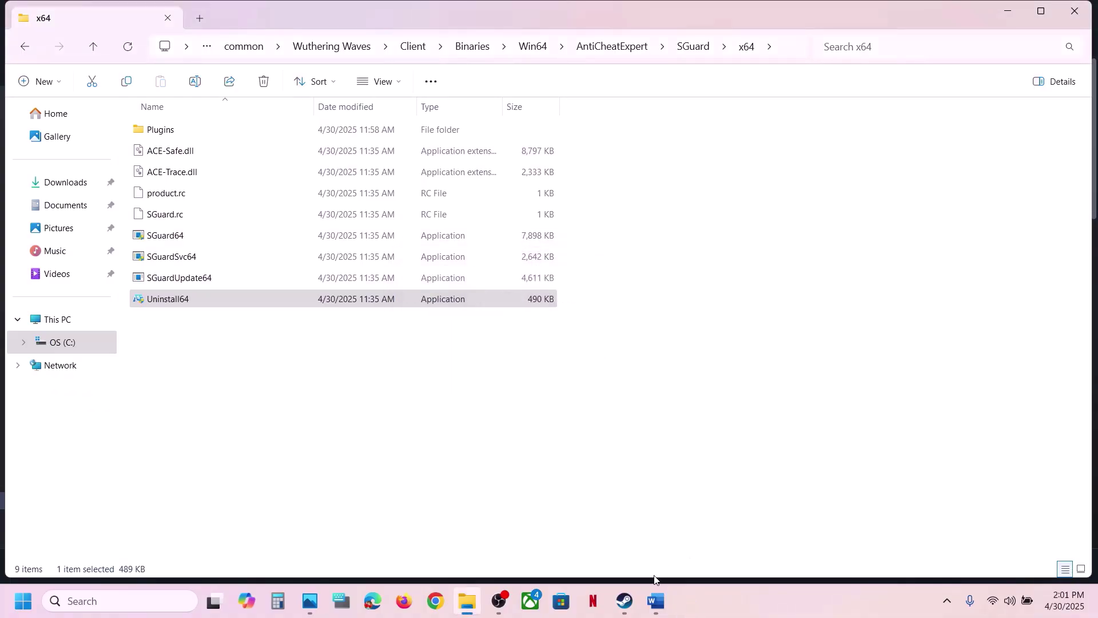
left_click(625, 600)
left_click(259, 320)
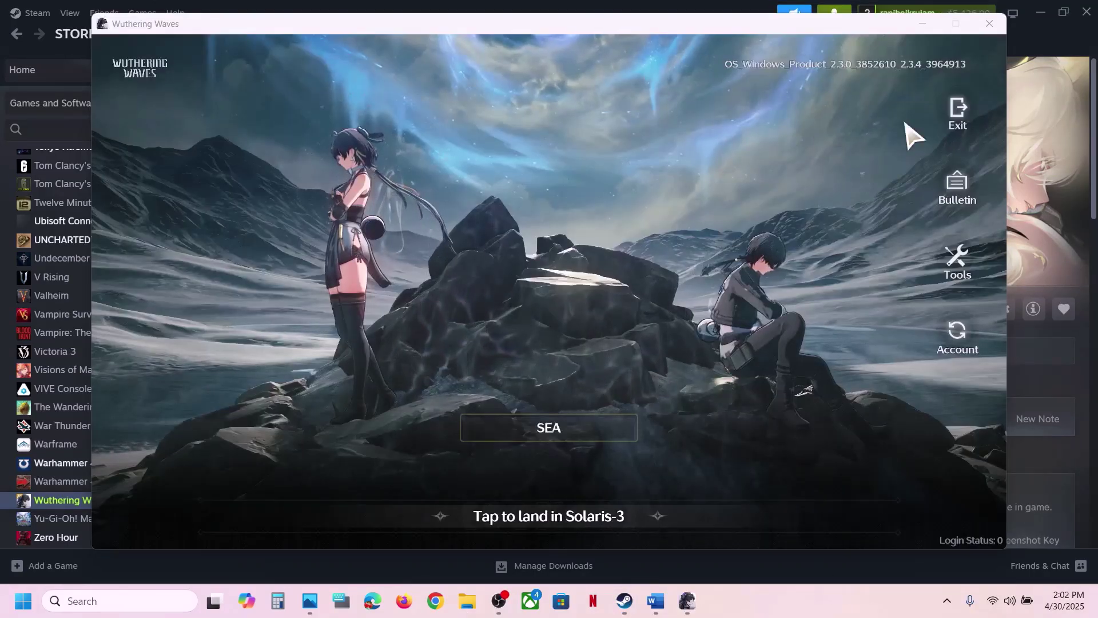
left_click(991, 23)
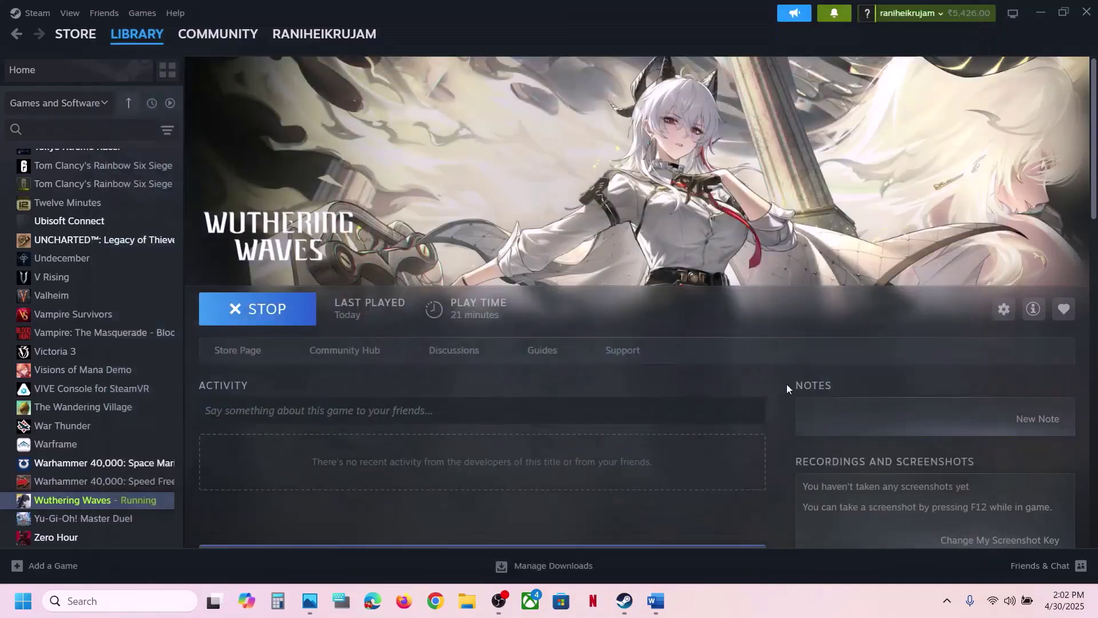
left_click(656, 600)
scroll(534, 343, "down", 3)
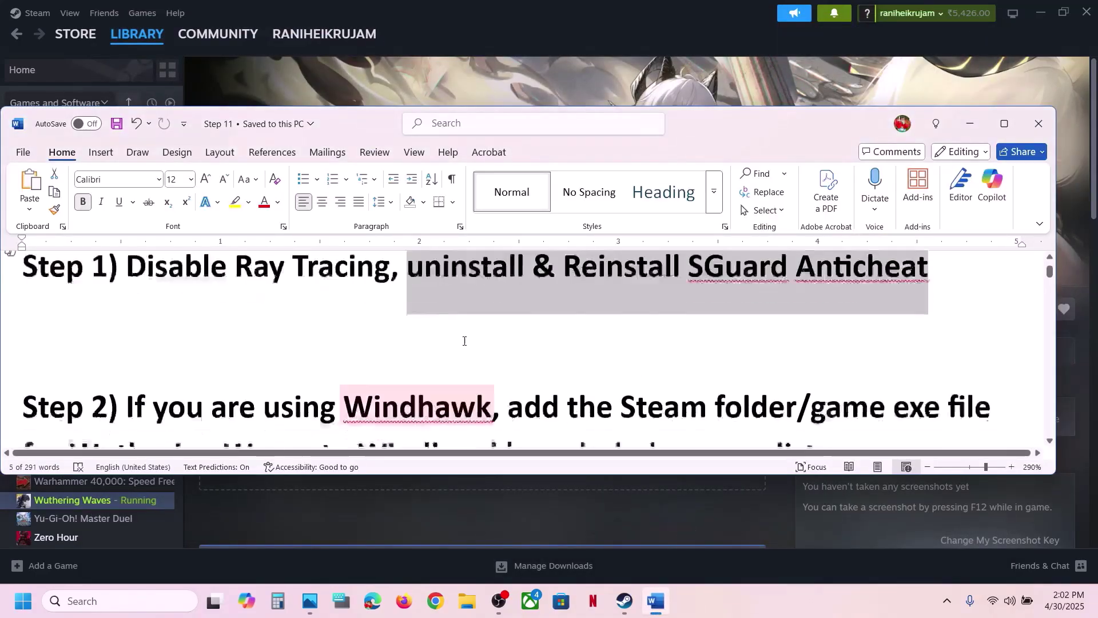
scroll(463, 340, "up", 1)
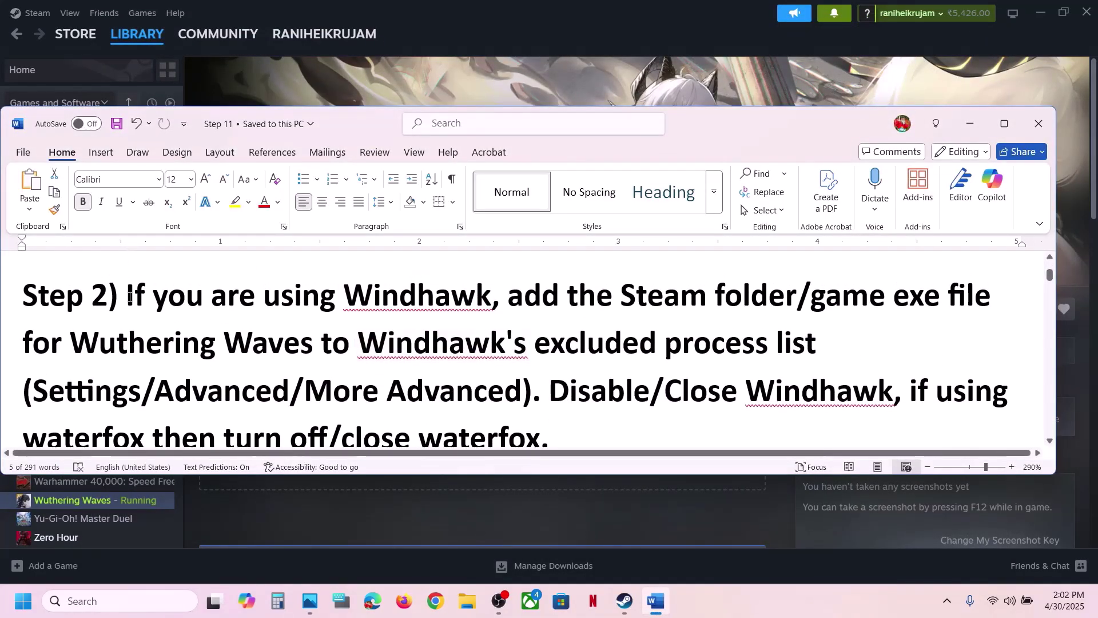
left_click_drag(130, 296, 453, 303)
left_click(544, 305)
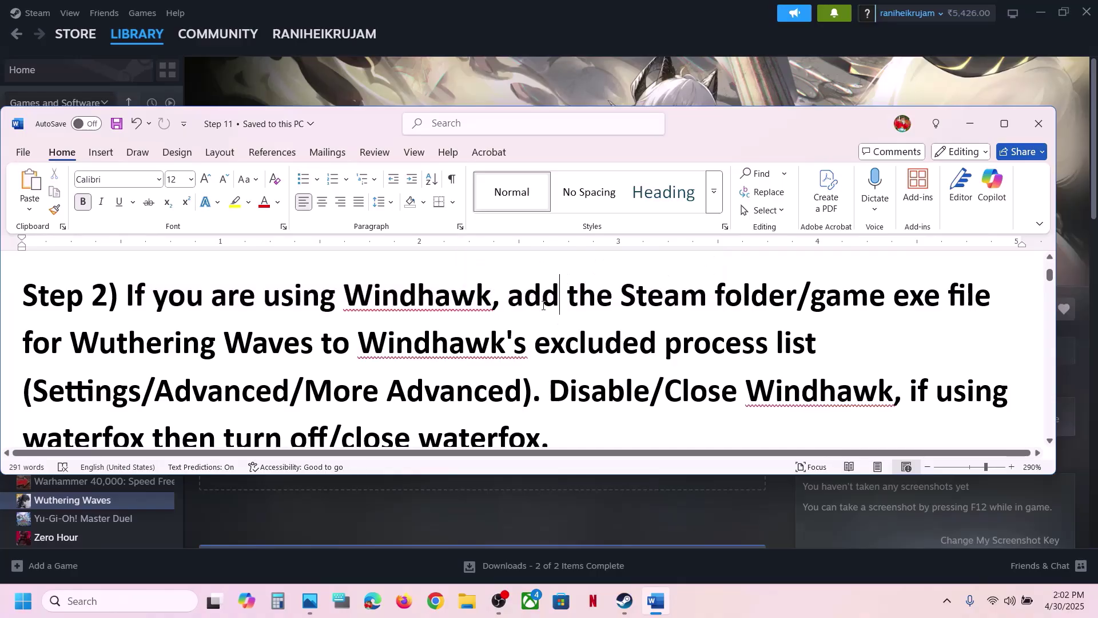
left_click_drag(543, 305, 913, 293)
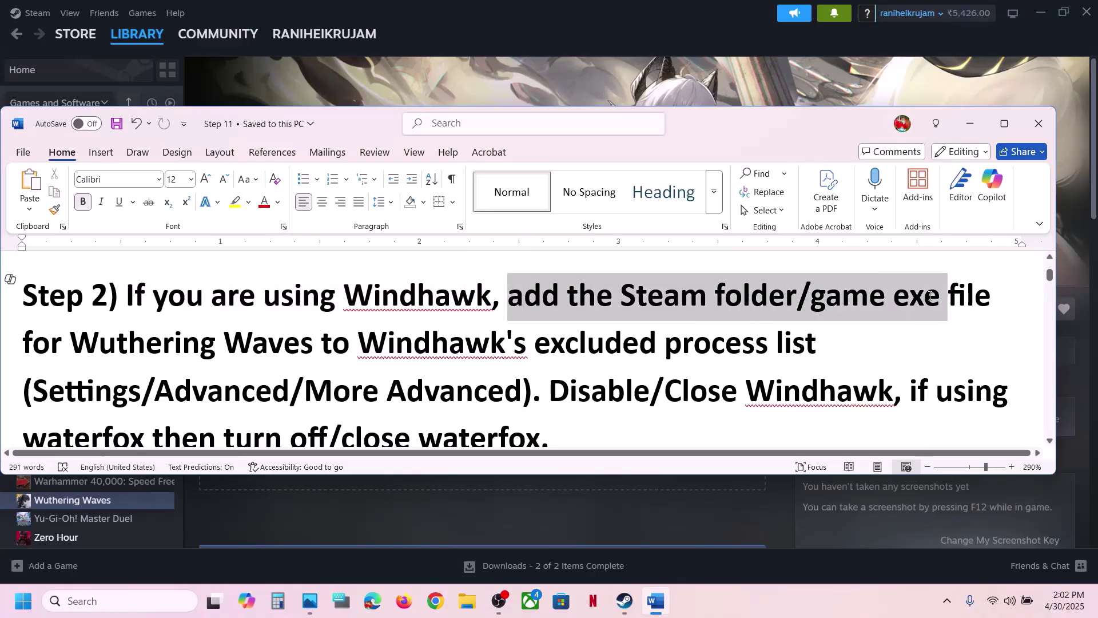
left_click_drag(661, 253, 824, 346)
left_click_drag(33, 393, 490, 397)
left_click(490, 397)
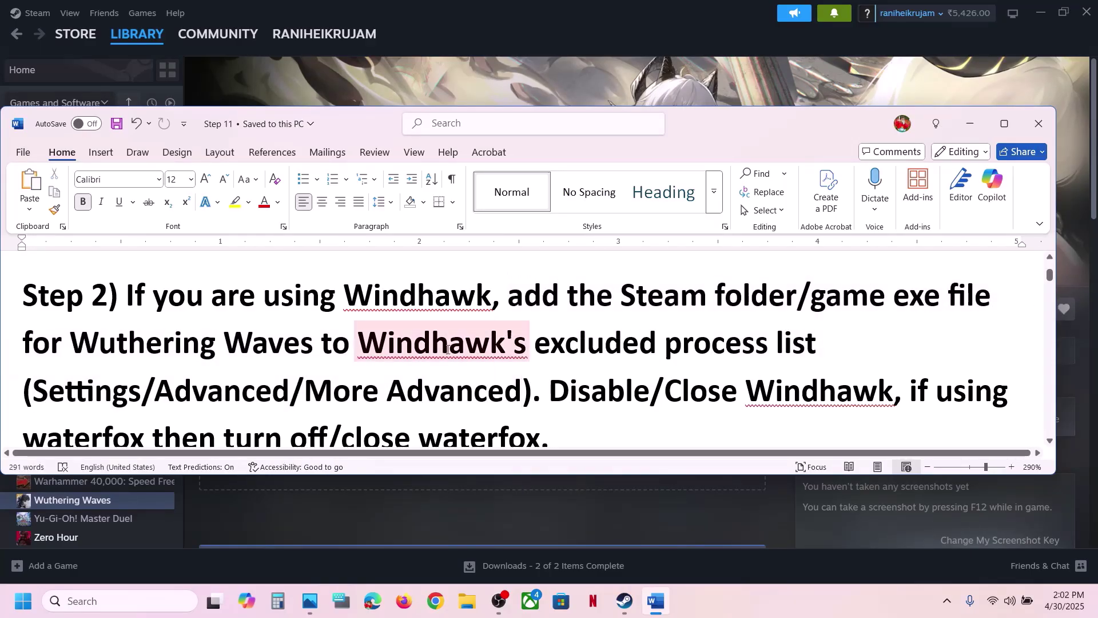
left_click_drag(629, 290, 804, 314)
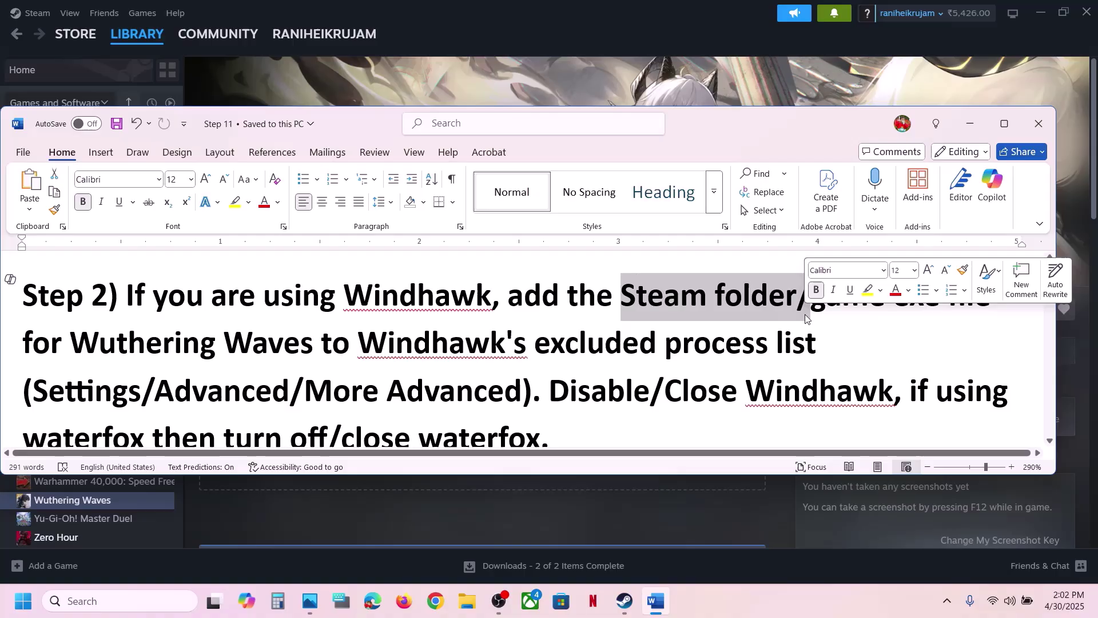
left_click(448, 349)
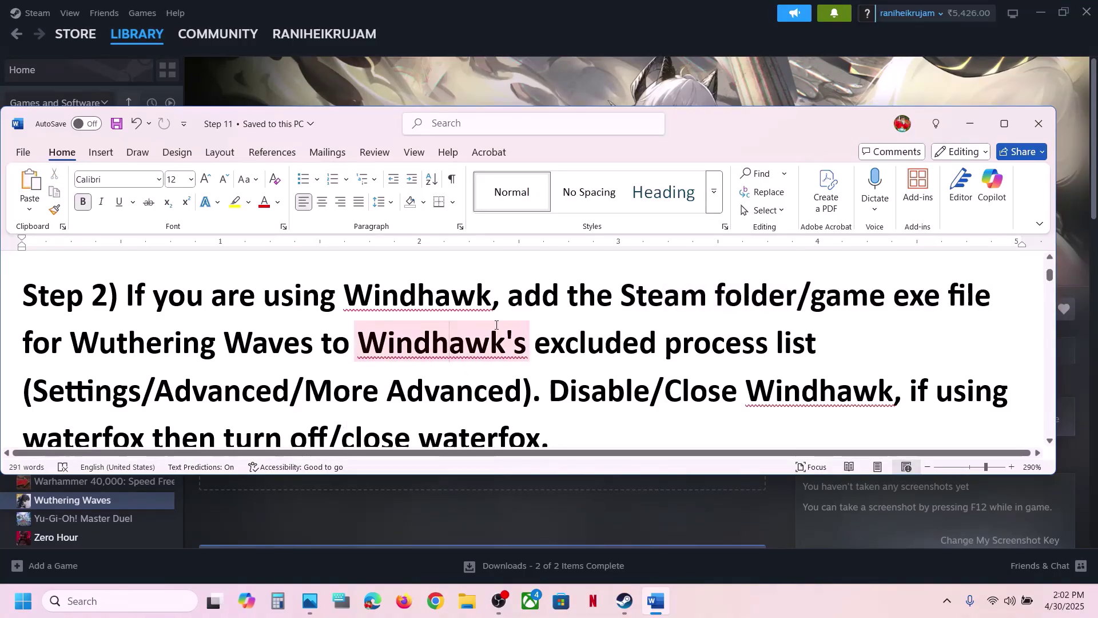
left_click(489, 343)
scroll(496, 325, "down", 1)
scroll(495, 325, "down", 1)
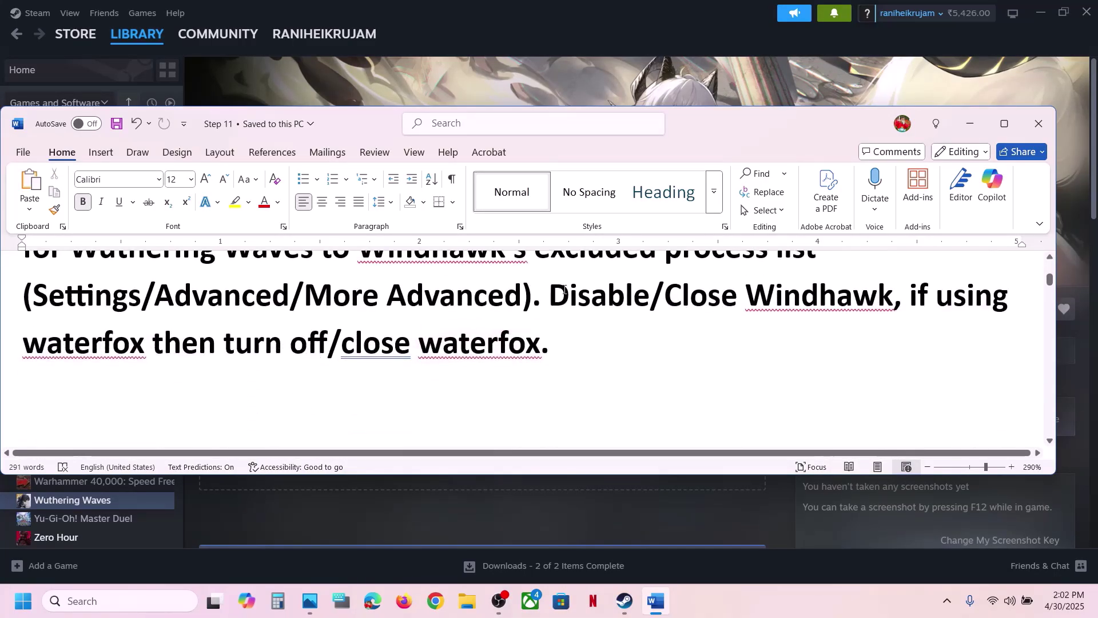
left_click_drag(563, 290, 820, 308)
right_click(820, 308)
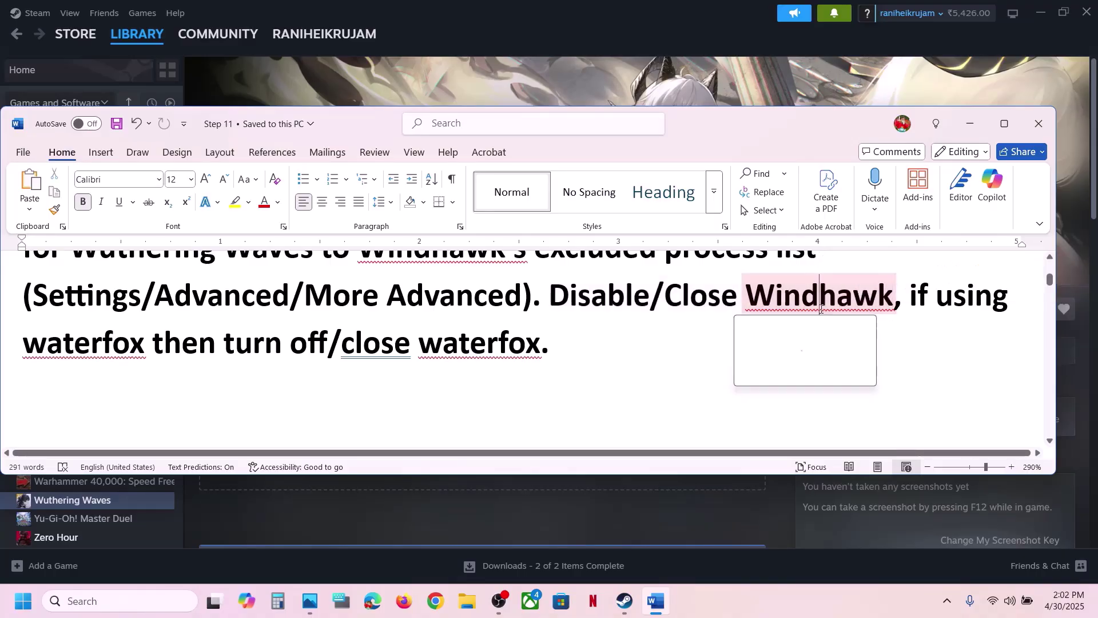
left_click(699, 295)
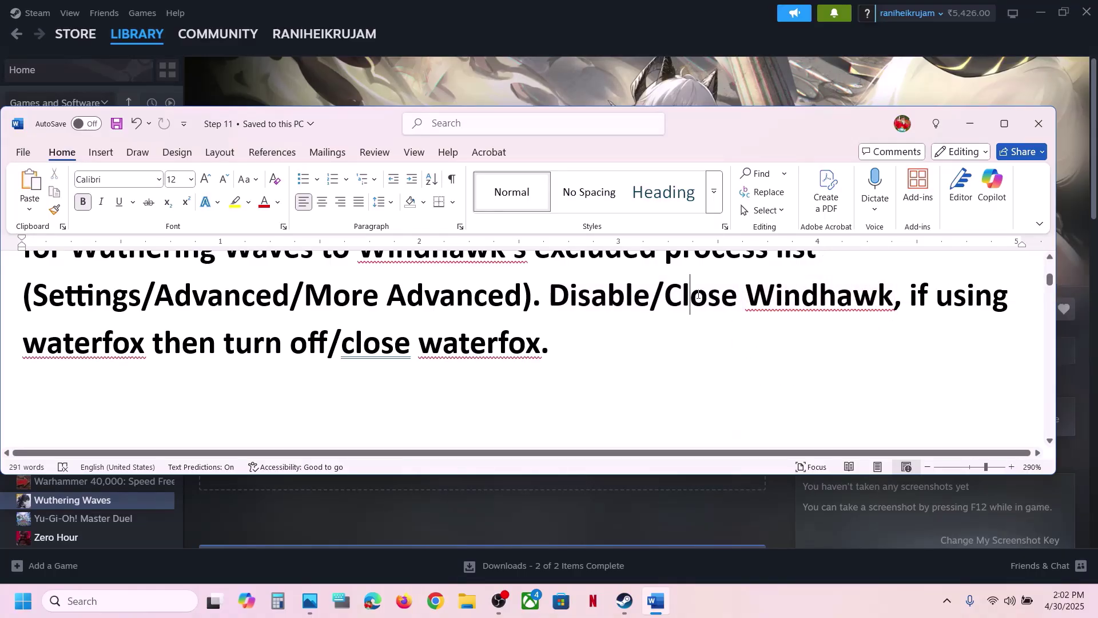
left_click_drag(550, 290, 540, 343)
left_click(912, 343)
left_click(538, 344)
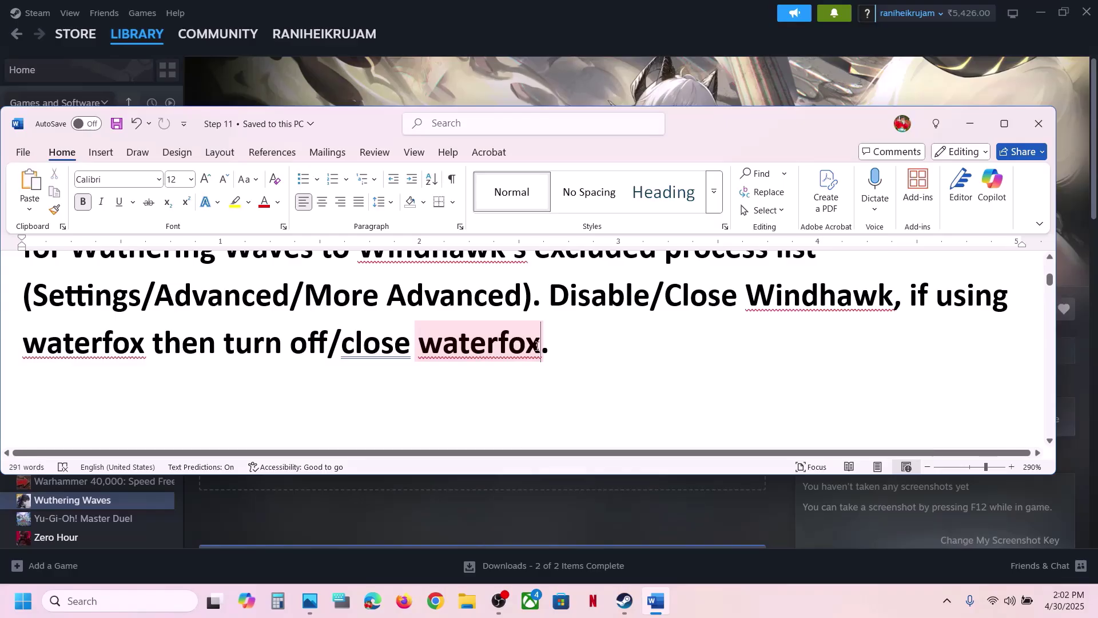
scroll(536, 345, "down", 3)
scroll(536, 346, "up", 1)
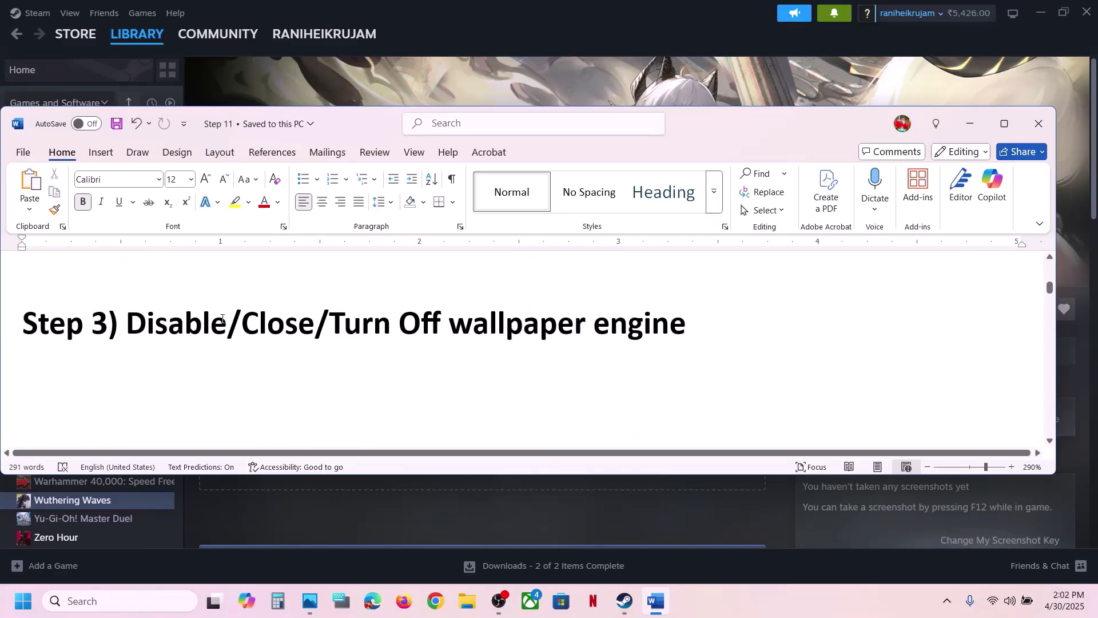
Read the guide's Step 3 heading about wallpaper engine.
triple_click(651, 343)
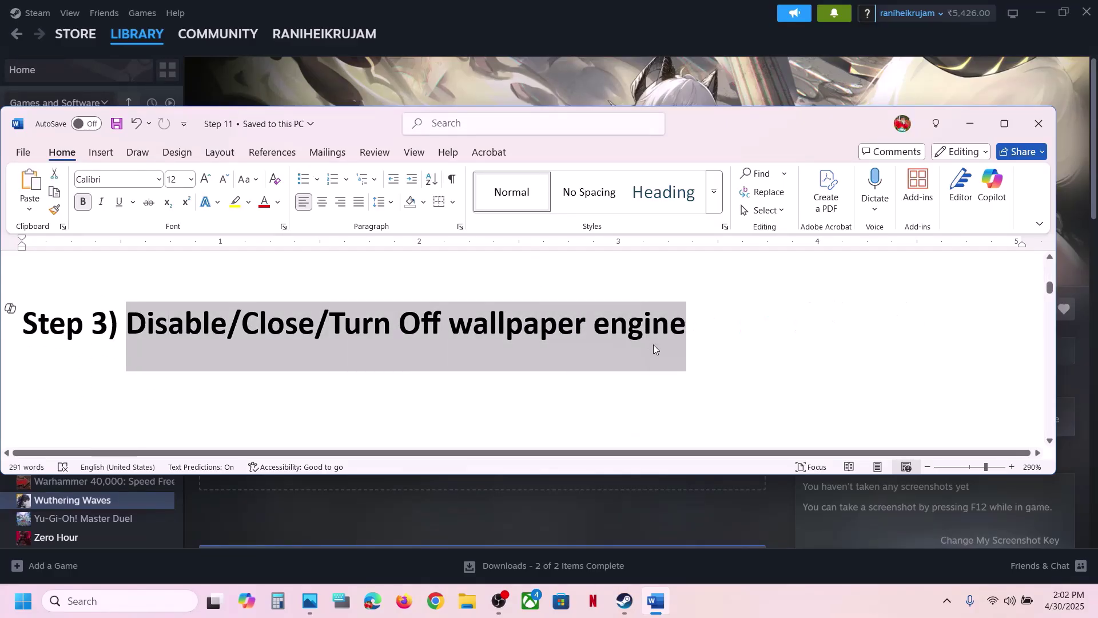
left_click(653, 344)
left_click_drag(708, 322, 492, 302)
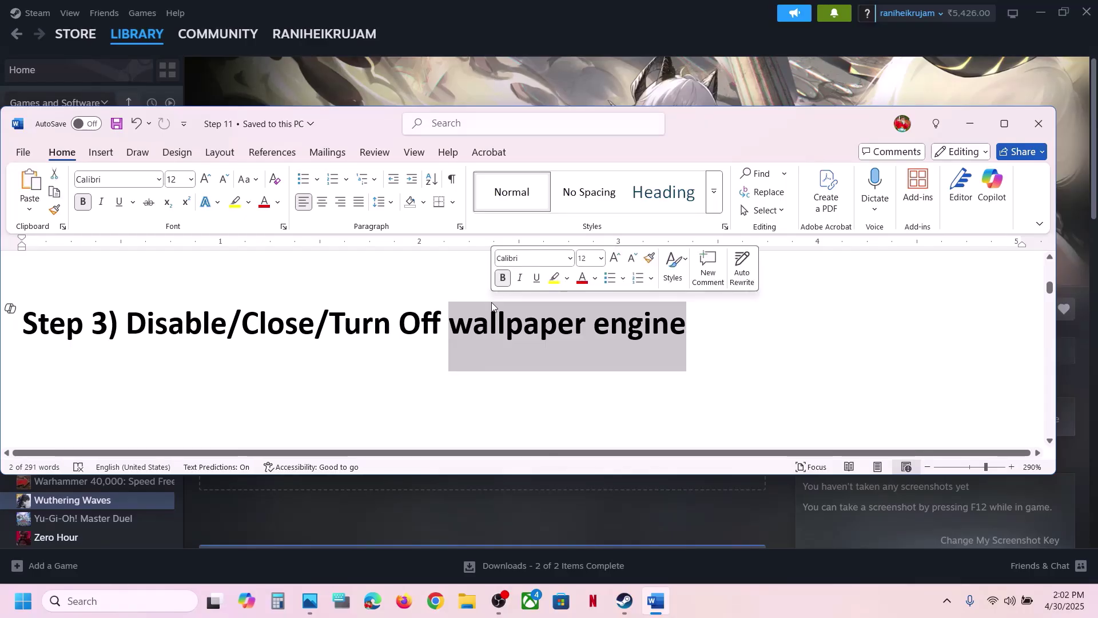
left_click(383, 318)
scroll(383, 318, "down", 5)
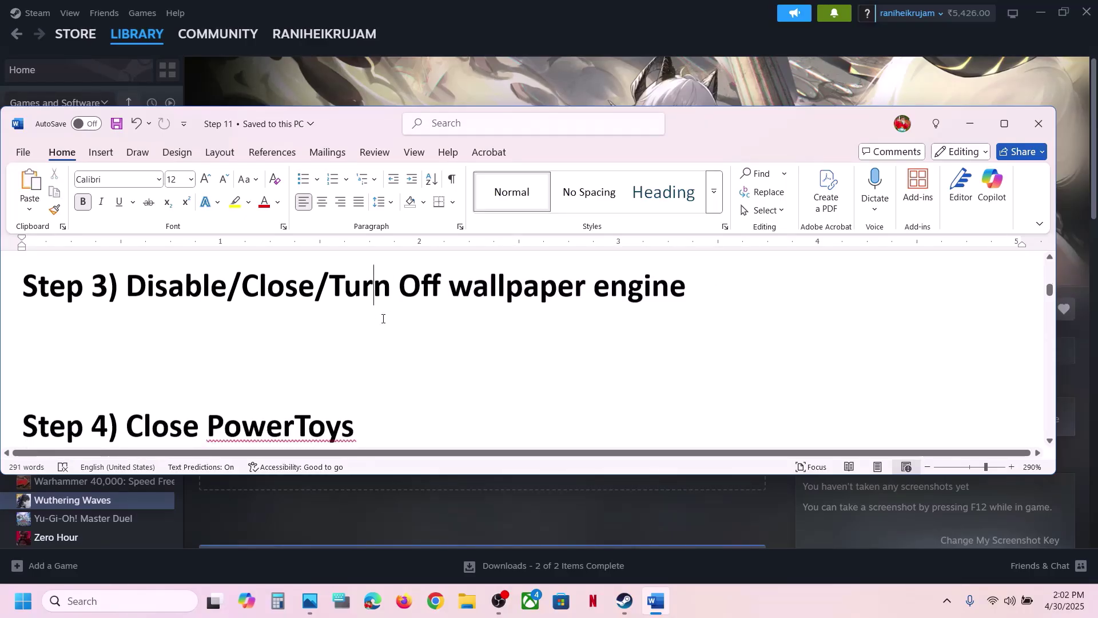
Read Step 4, Close PowerToys, briefly searching Windows for 'power'.
left_click_drag(138, 314, 355, 315)
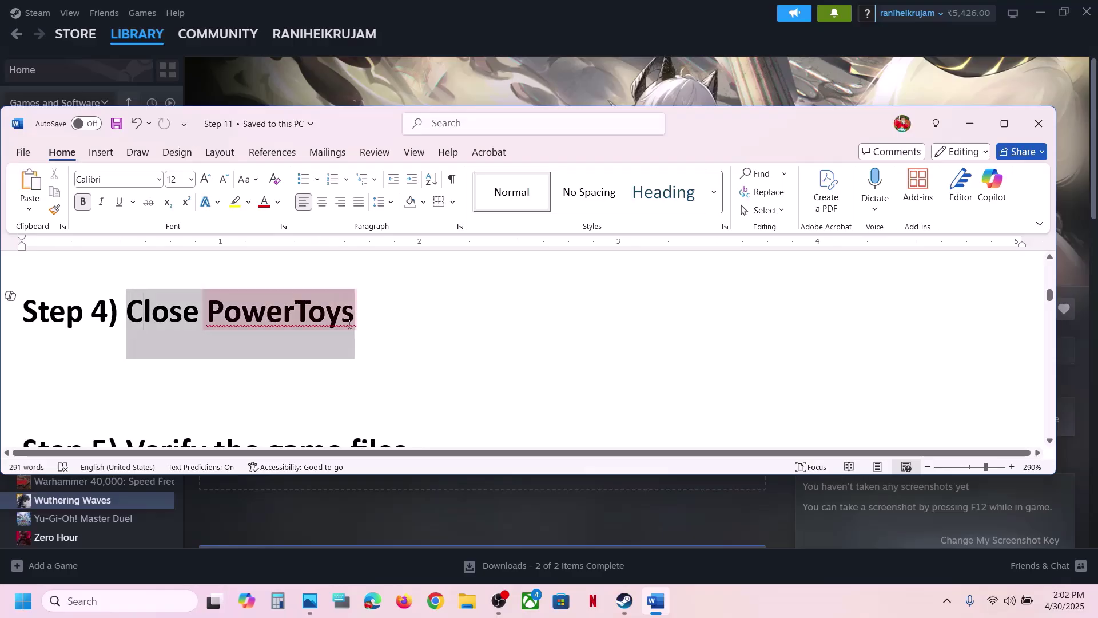
left_click(160, 601)
type("power")
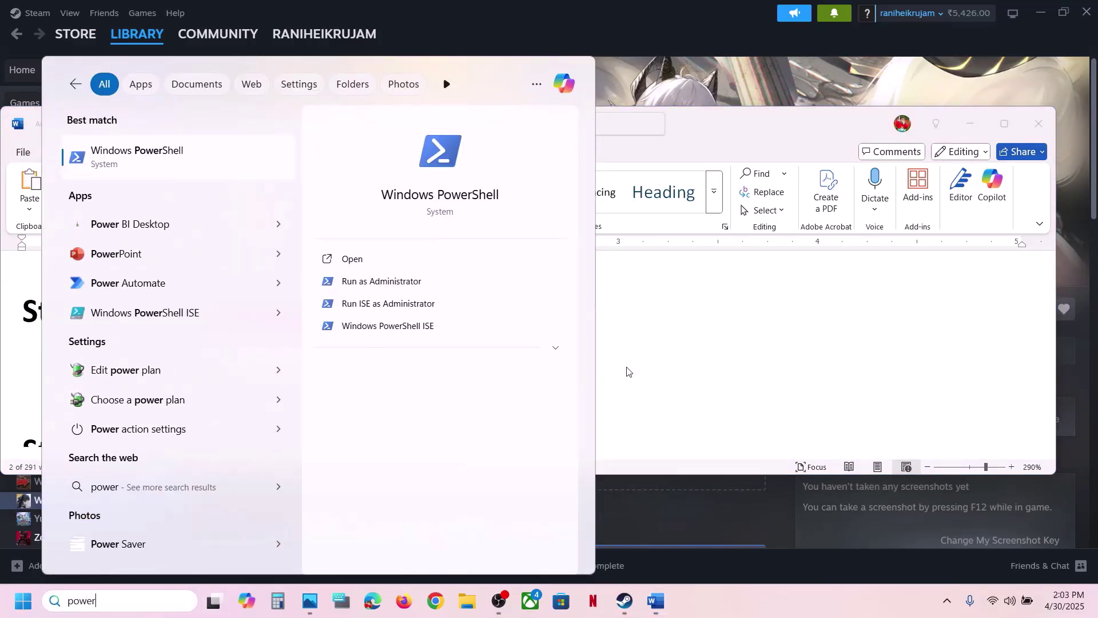
key("Escape")
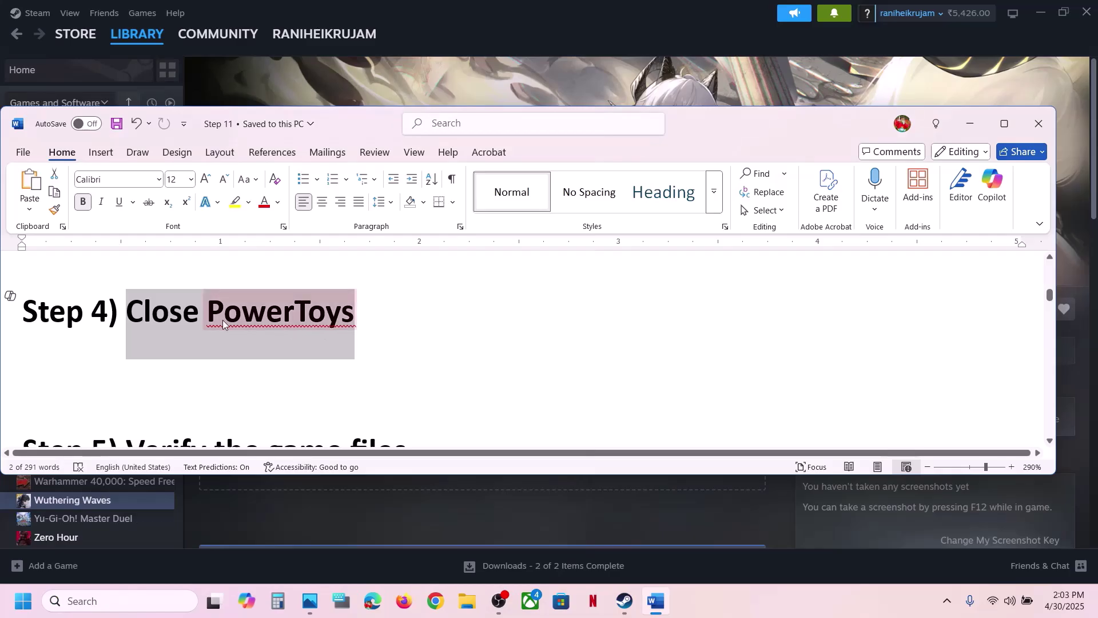
mouse_move(224, 314)
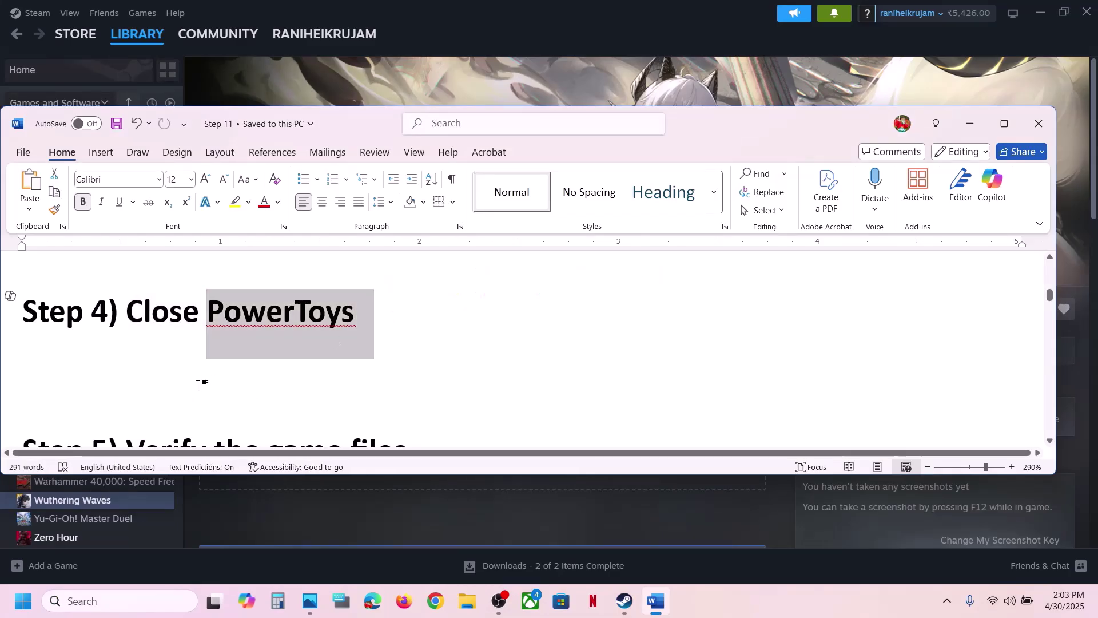
left_click(199, 384)
scroll(199, 384, "down", 2)
Start Verify integrity of game files from Wuthering Waves' Properties > Installed Files in Steam.
left_click(516, 50)
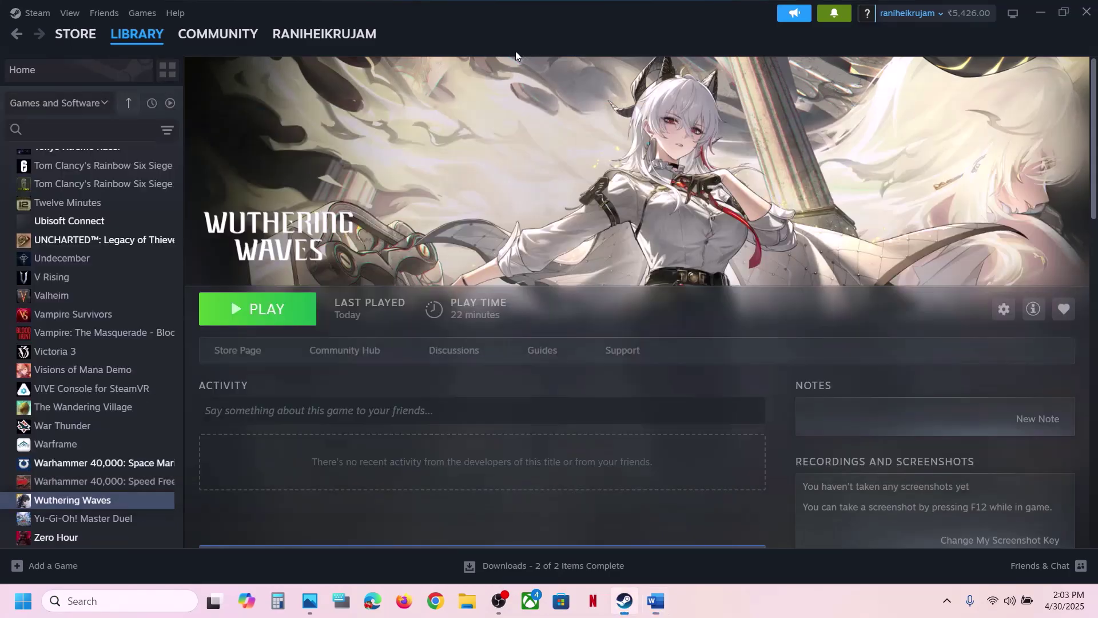
right_click(50, 500)
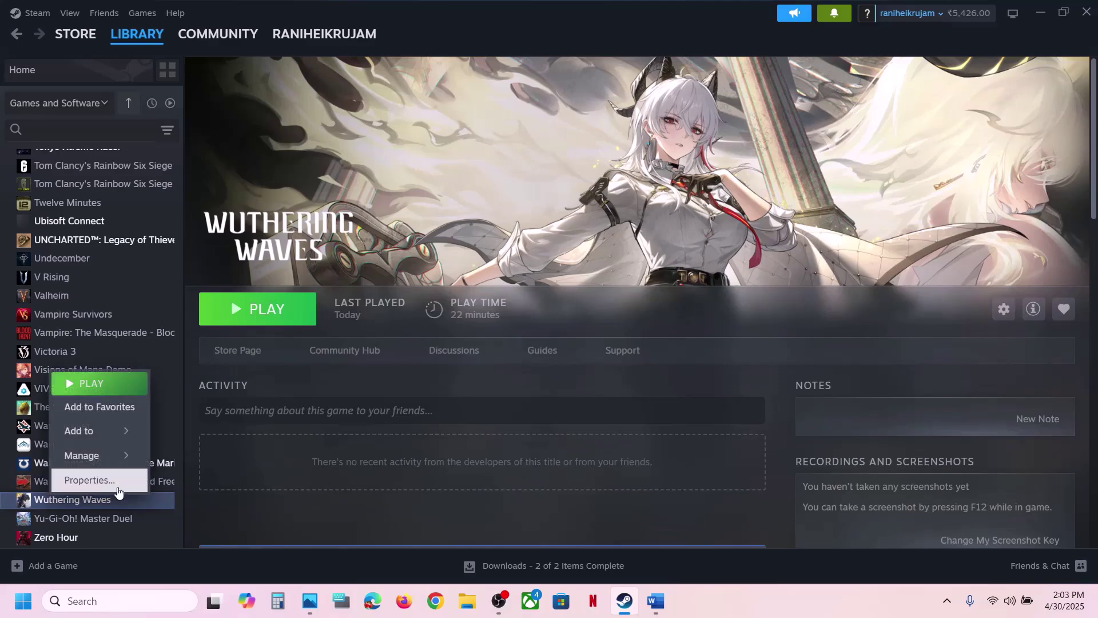
left_click(109, 486)
left_click(306, 225)
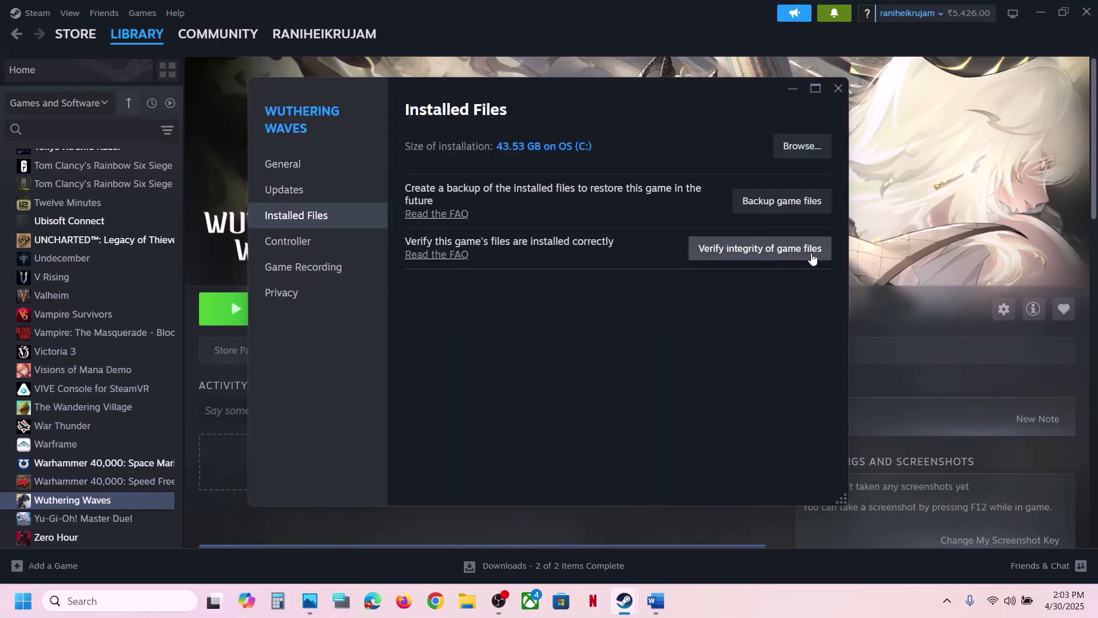
left_click(839, 89)
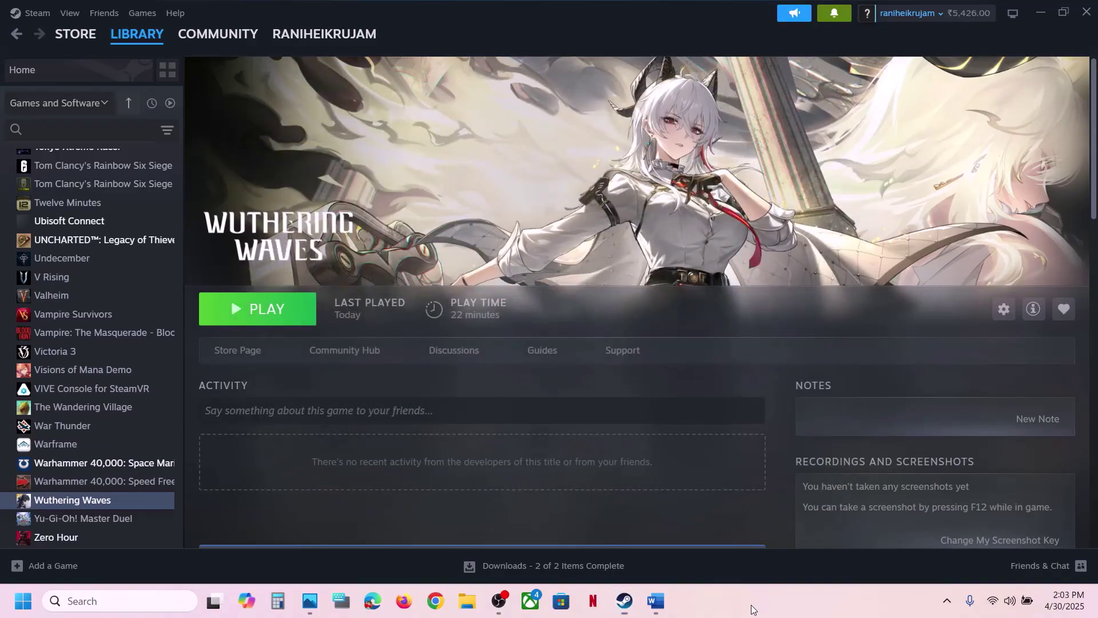
Read Step 6 on allowing the game exe through antivirus and Windows Security firewall.
left_click(662, 607)
scroll(540, 373, "down", 2)
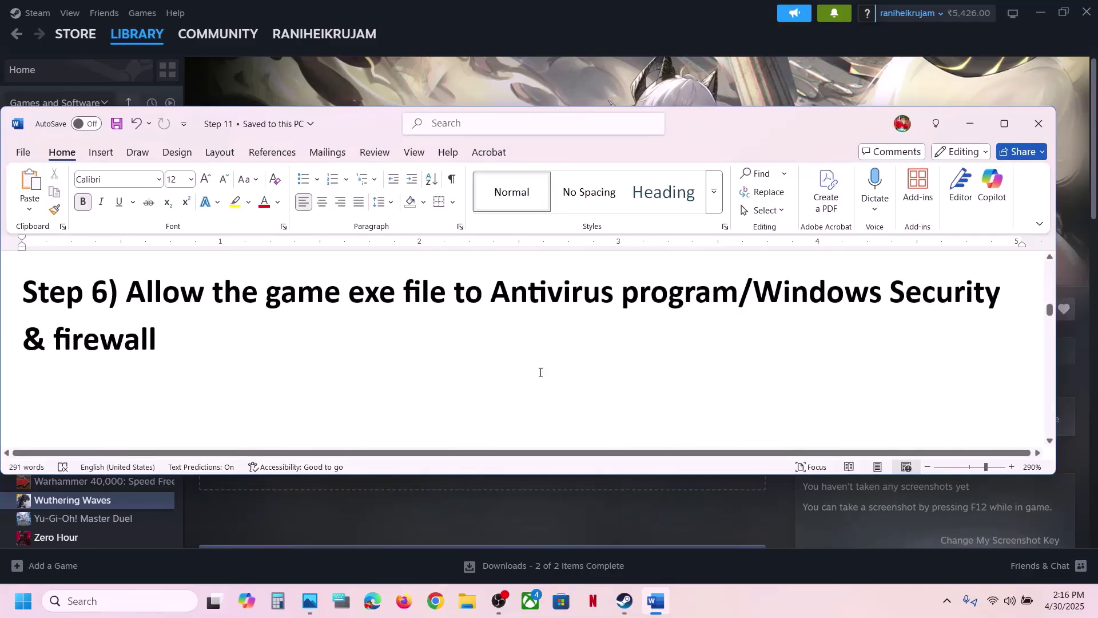
left_click_drag(127, 293, 684, 297)
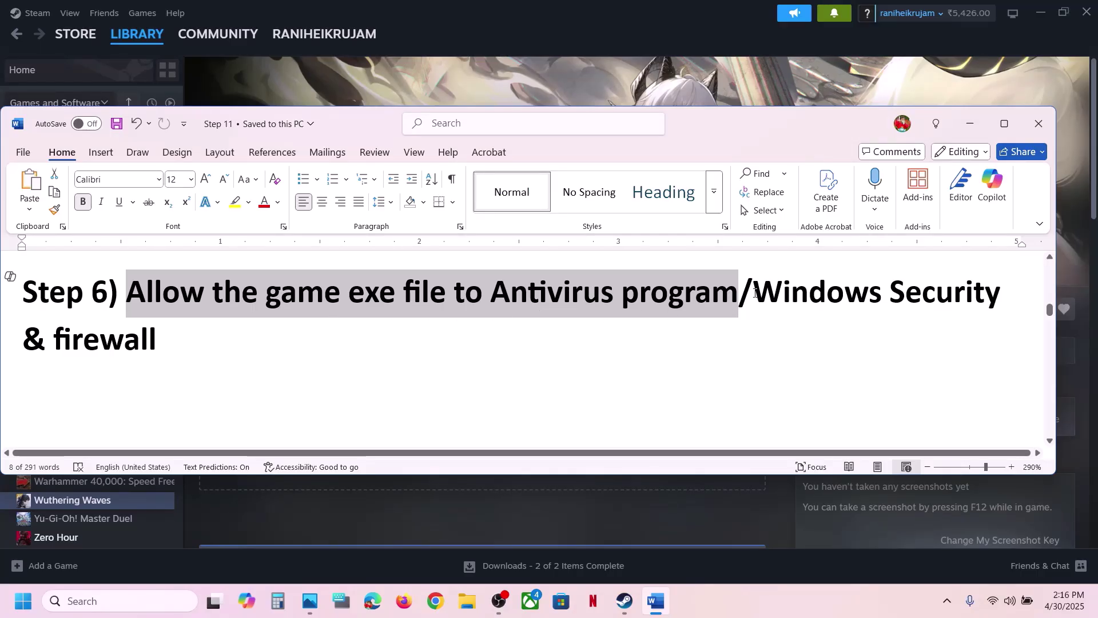
left_click_drag(753, 294, 844, 295)
left_click(667, 99)
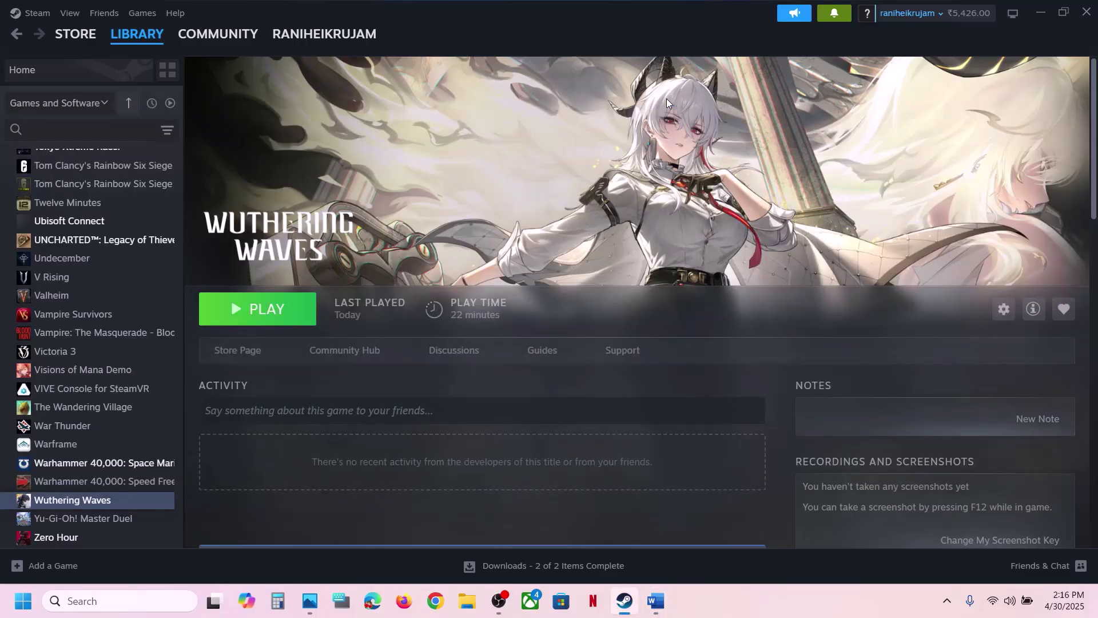
From Settings' Privacy & security page, launch Windows Security's Virus & threat protection.
key("super+i")
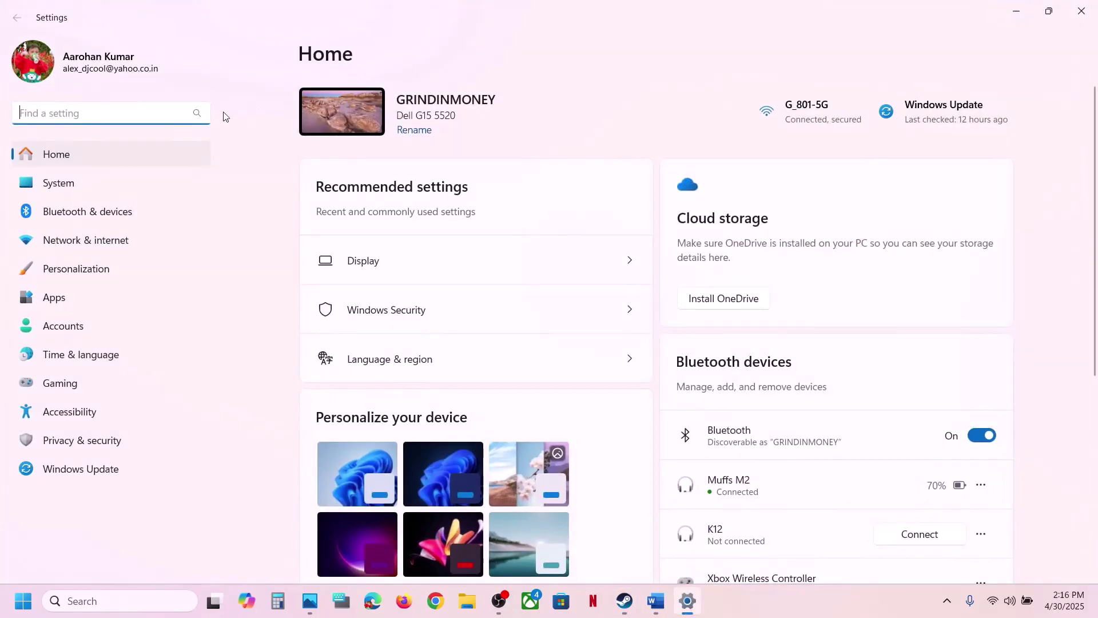
left_click(77, 442)
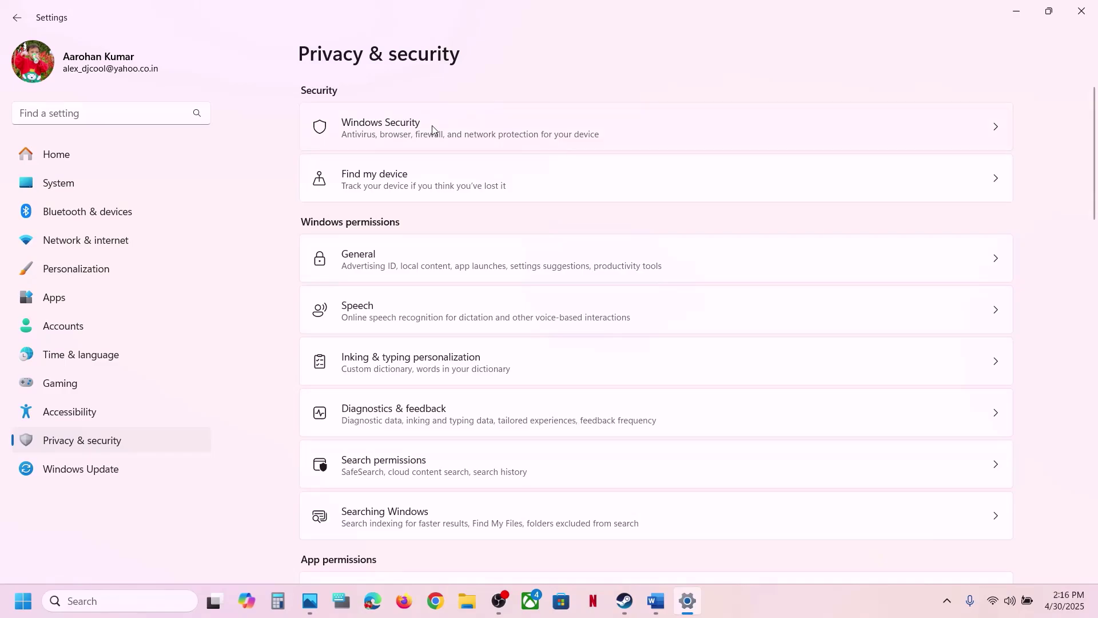
left_click(498, 140)
left_click(410, 208)
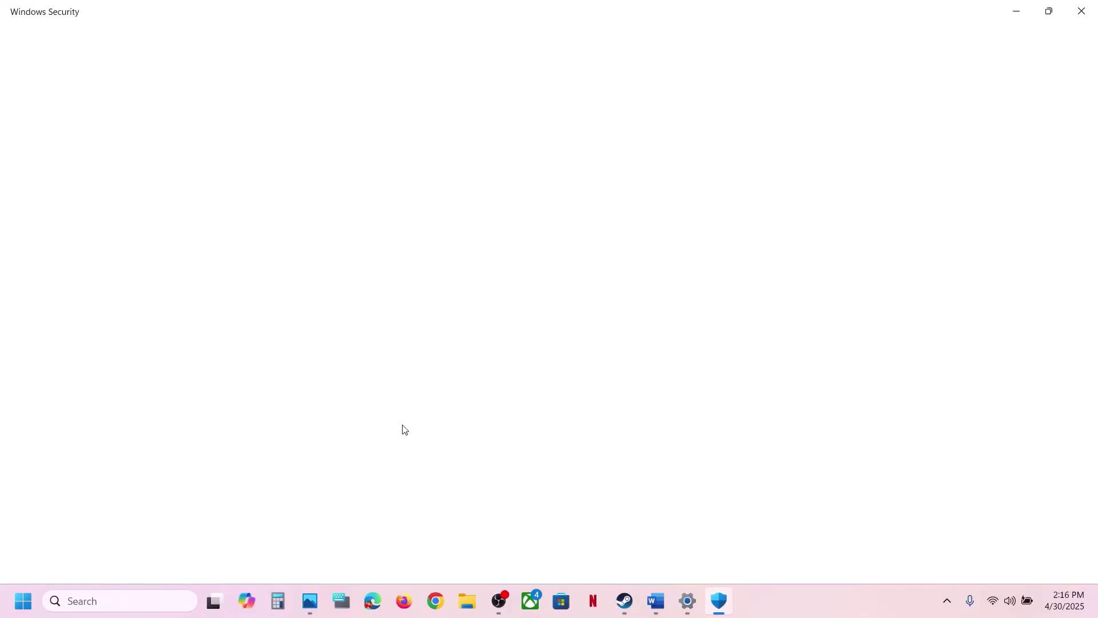
Go to Ransomware protection's list of apps allowed through Controlled folder access.
scroll(404, 429, "down", 3)
scroll(360, 537, "up", 1)
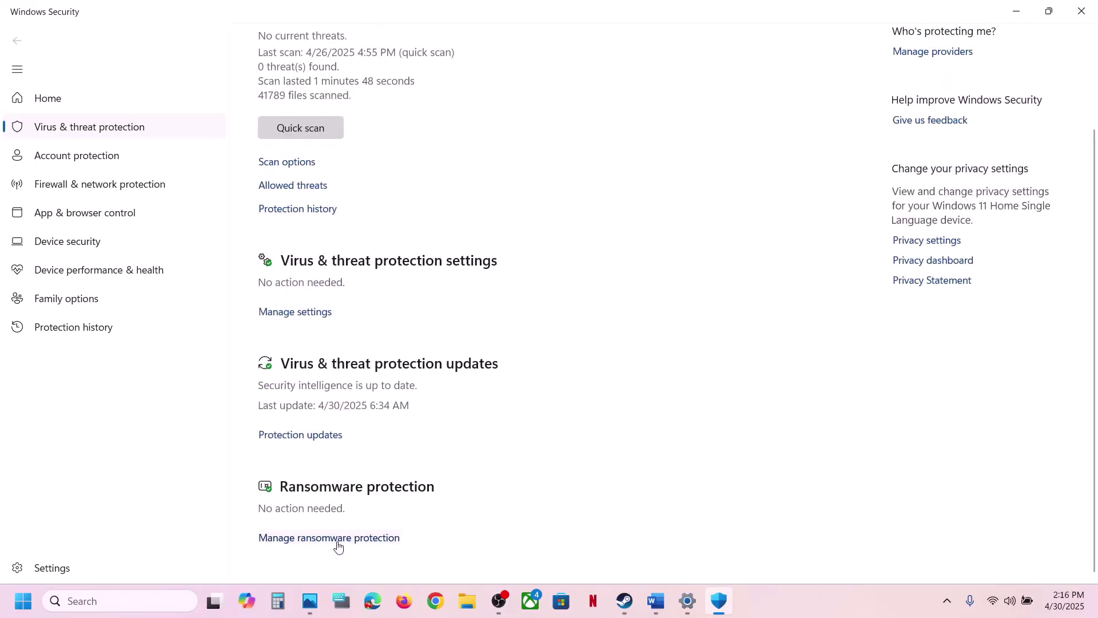
left_click(364, 538)
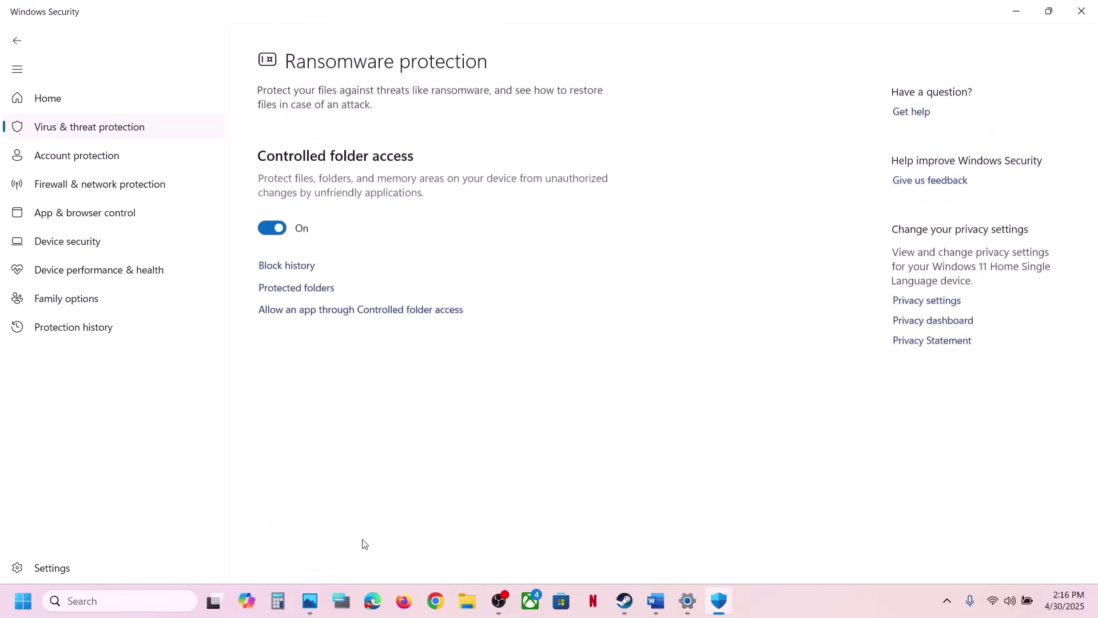
left_click(381, 303)
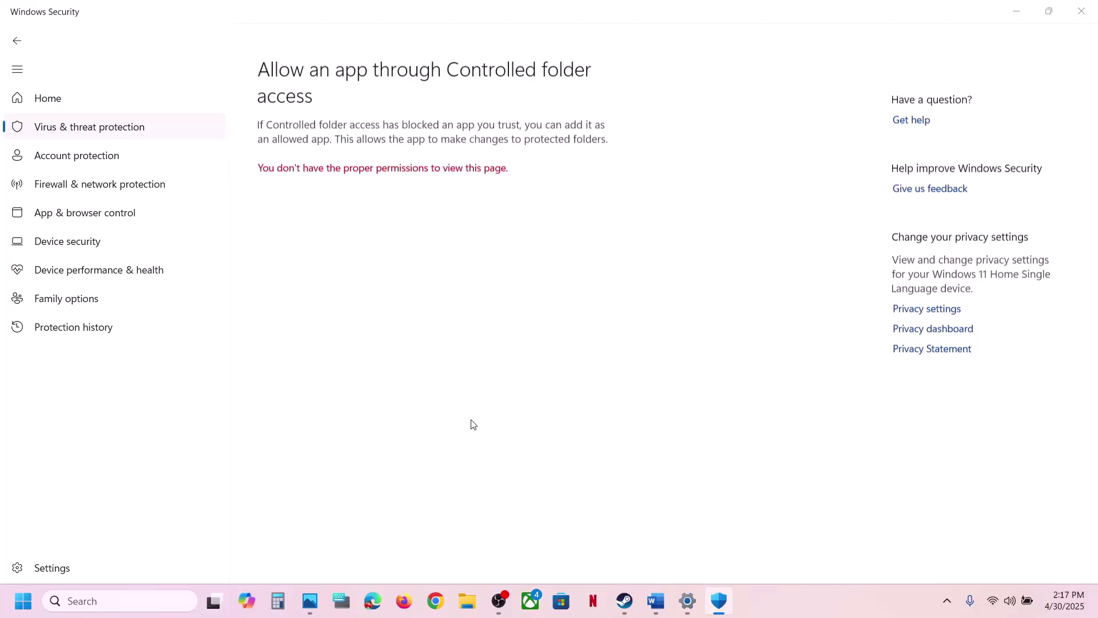
scroll(312, 189, "down", 3)
Add Wuthering Waves.exe from the Steam common folder as an allowed app.
left_click(329, 54)
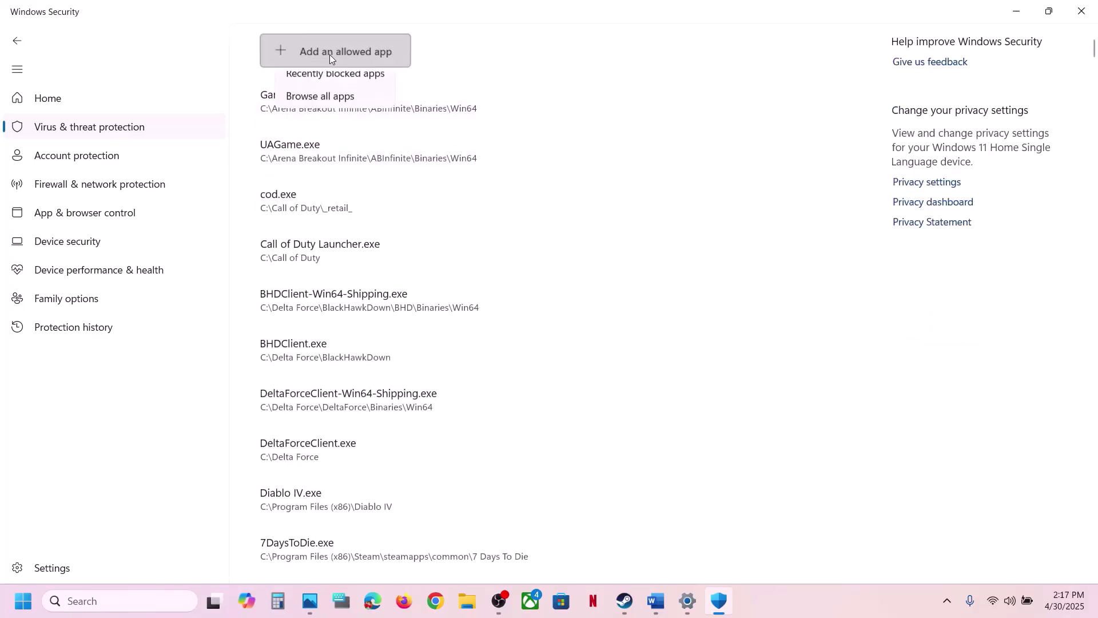
left_click(332, 105)
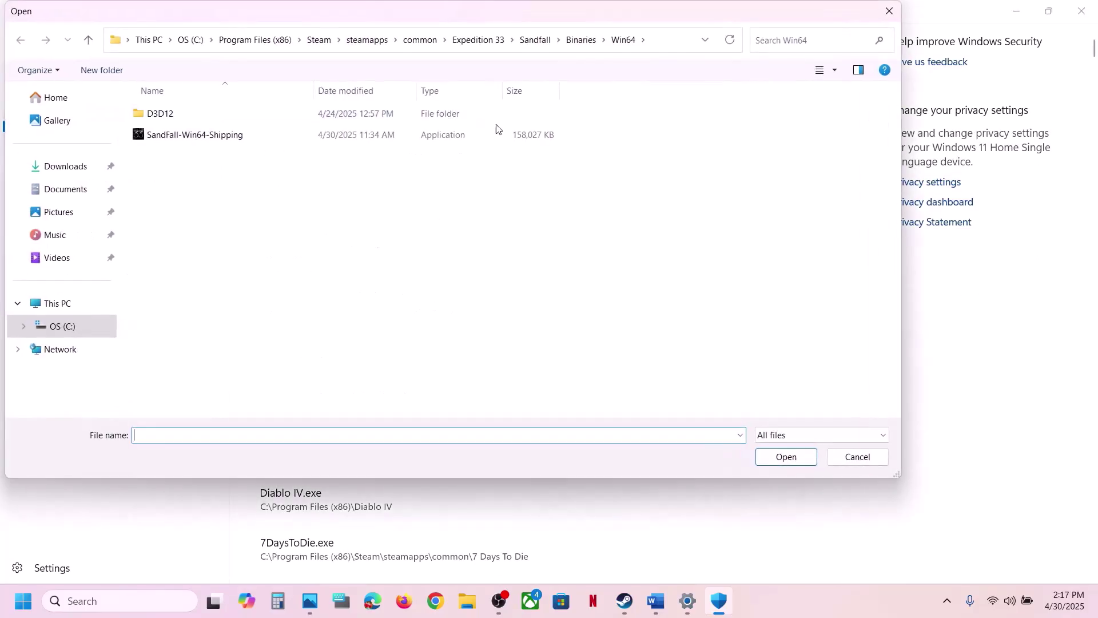
left_click(420, 42)
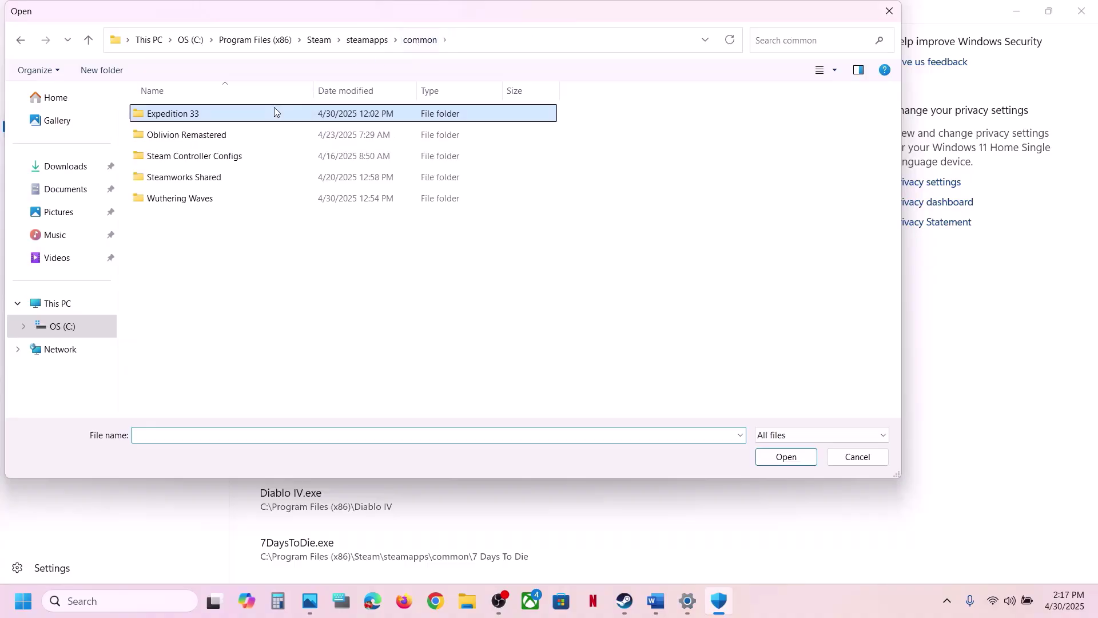
double_click(178, 200)
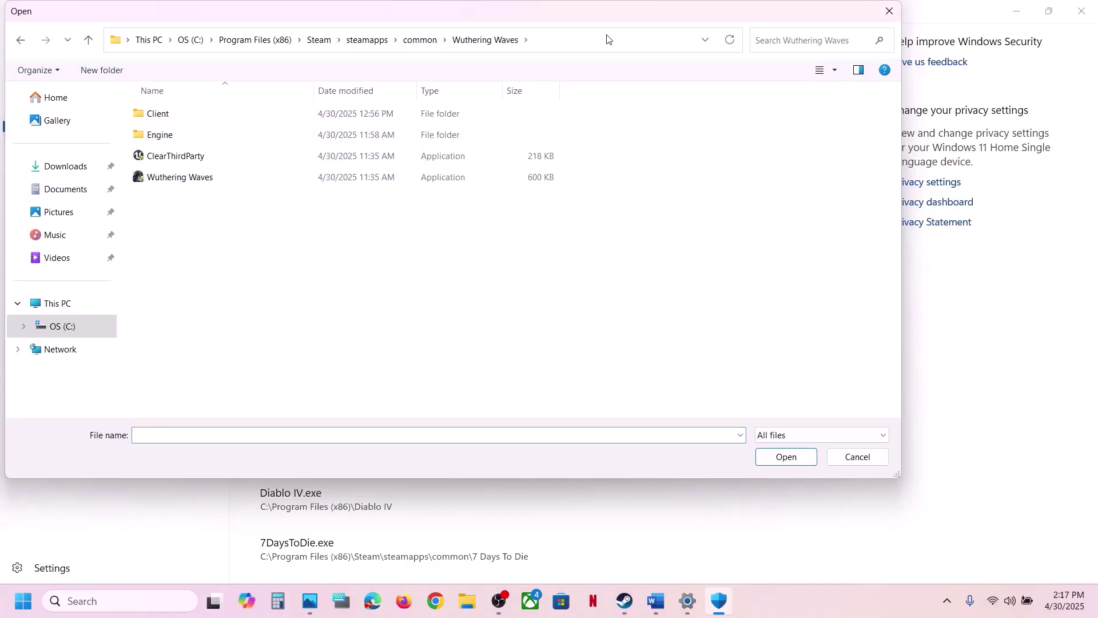
left_click(572, 42)
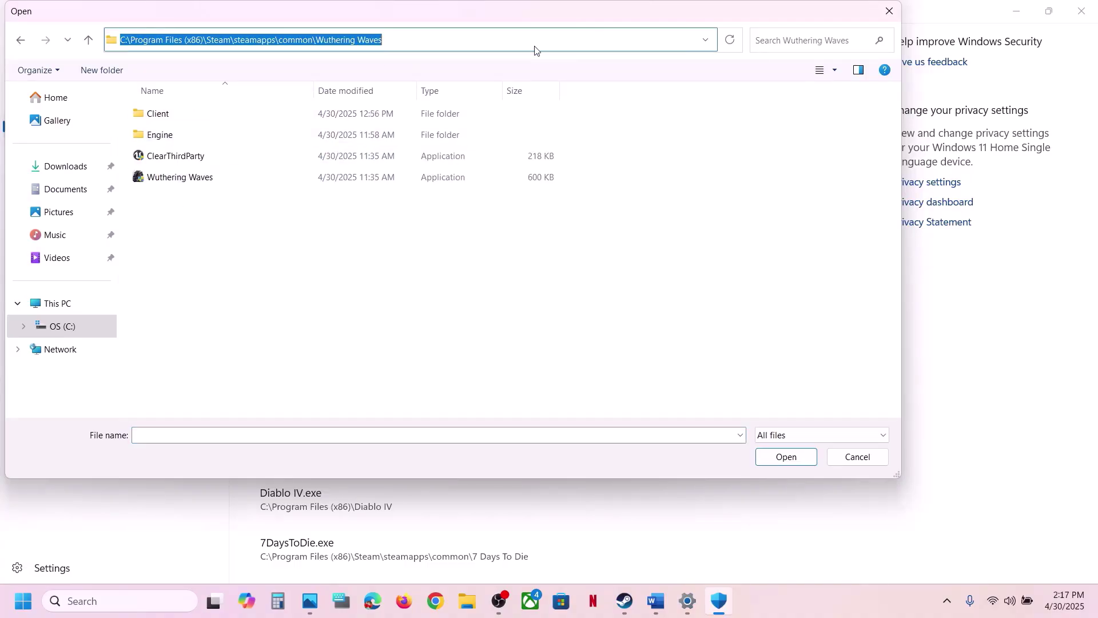
left_click(185, 179)
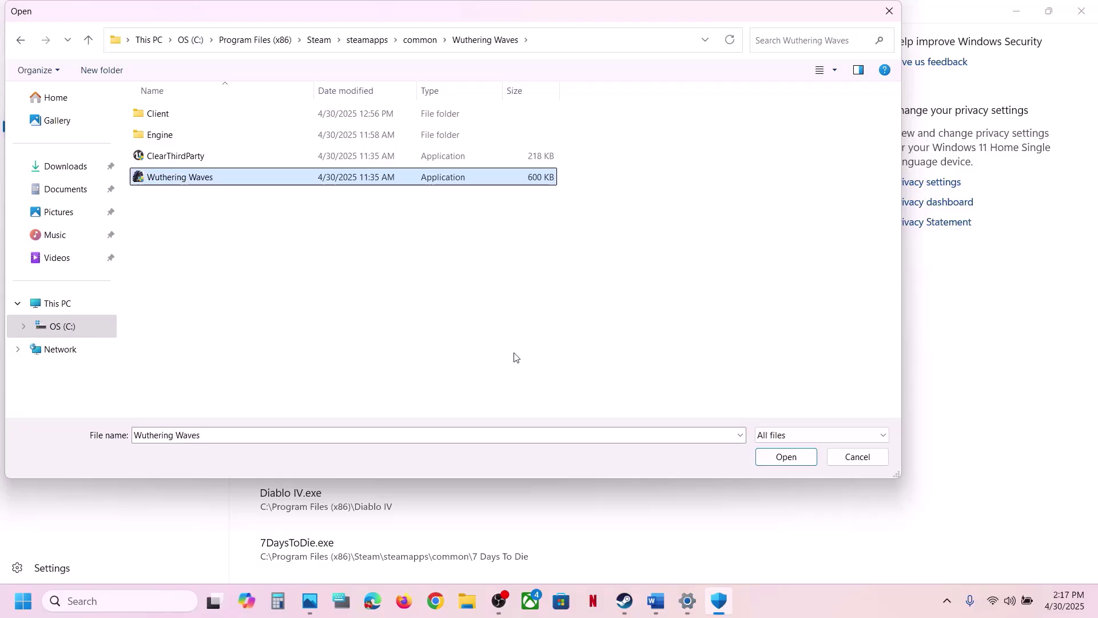
left_click(776, 457)
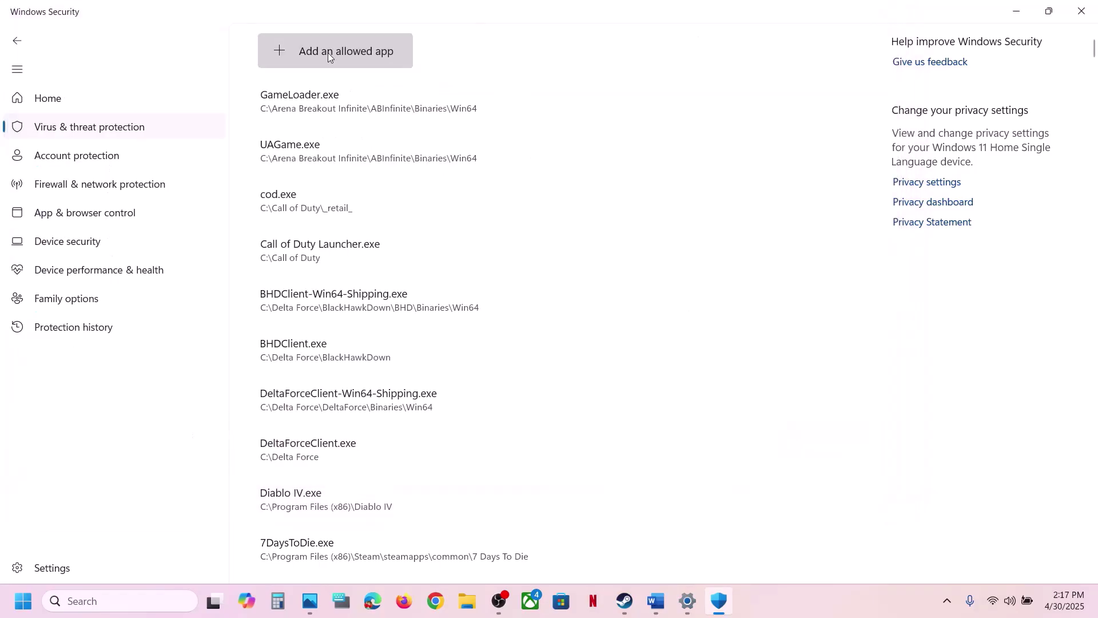
Also allow Client-Win64-Shipping.exe from Client\Binaries\Win64.
left_click(328, 65)
left_click(350, 107)
double_click(160, 119)
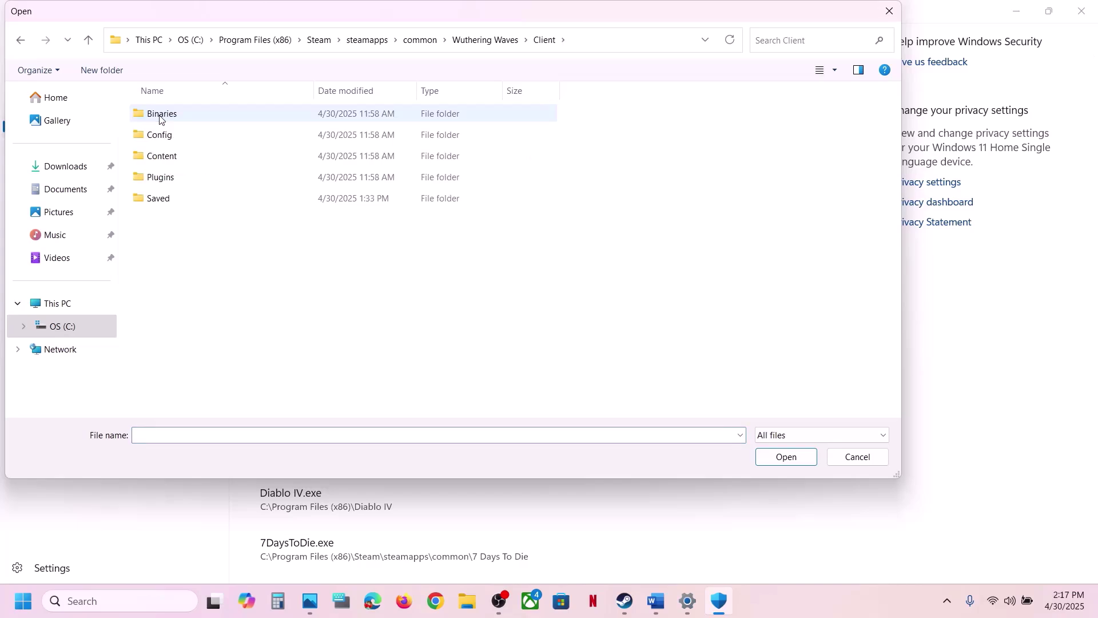
double_click(160, 119)
left_click(160, 119)
double_click(159, 116)
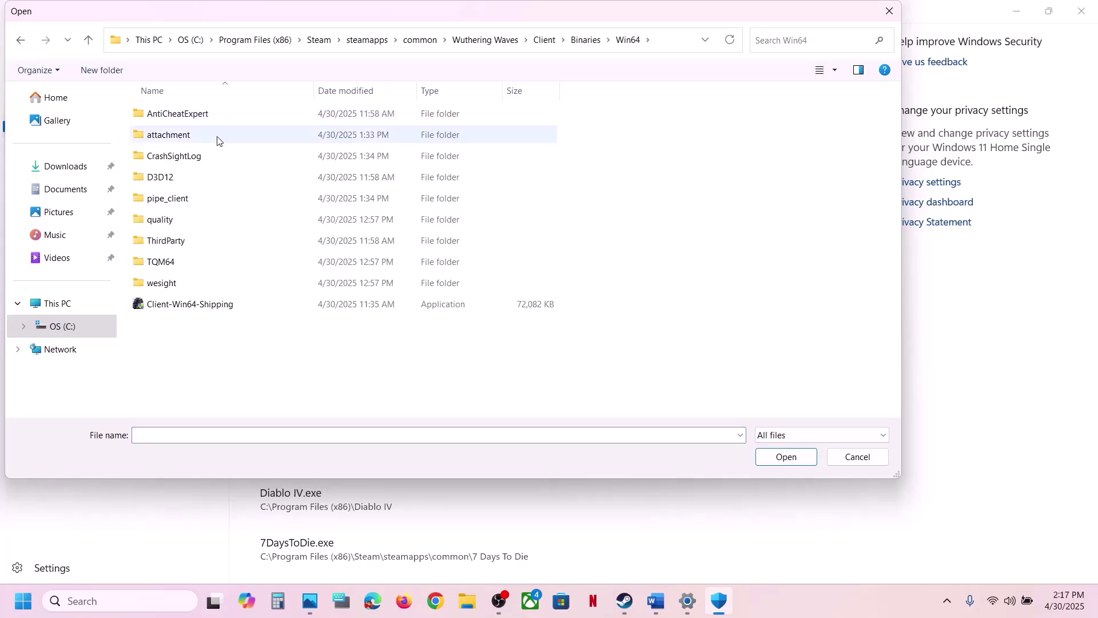
left_click(178, 304)
left_click(775, 458)
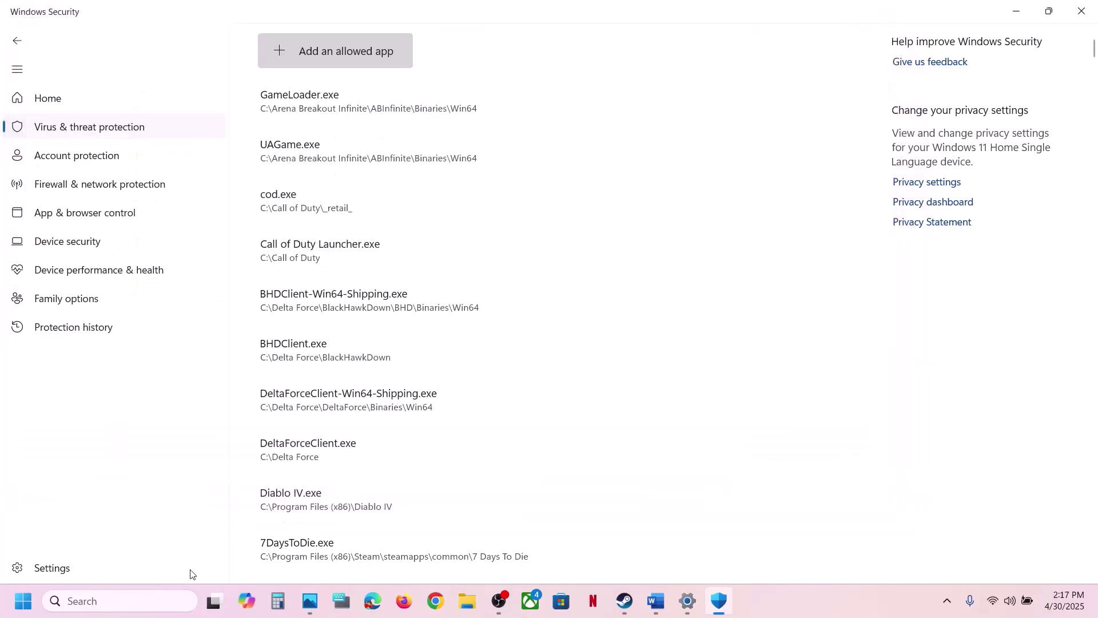
Open Windows Defender Firewall's allowed apps list in Control Panel and unlock it for changes.
left_click(152, 600)
type("control4")
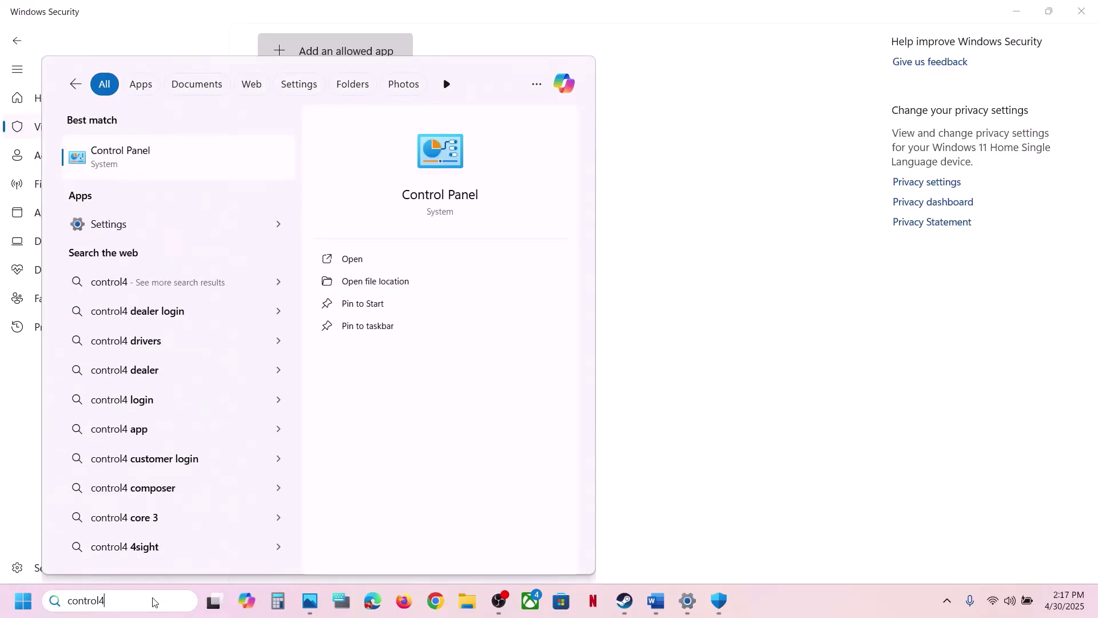
key("Return")
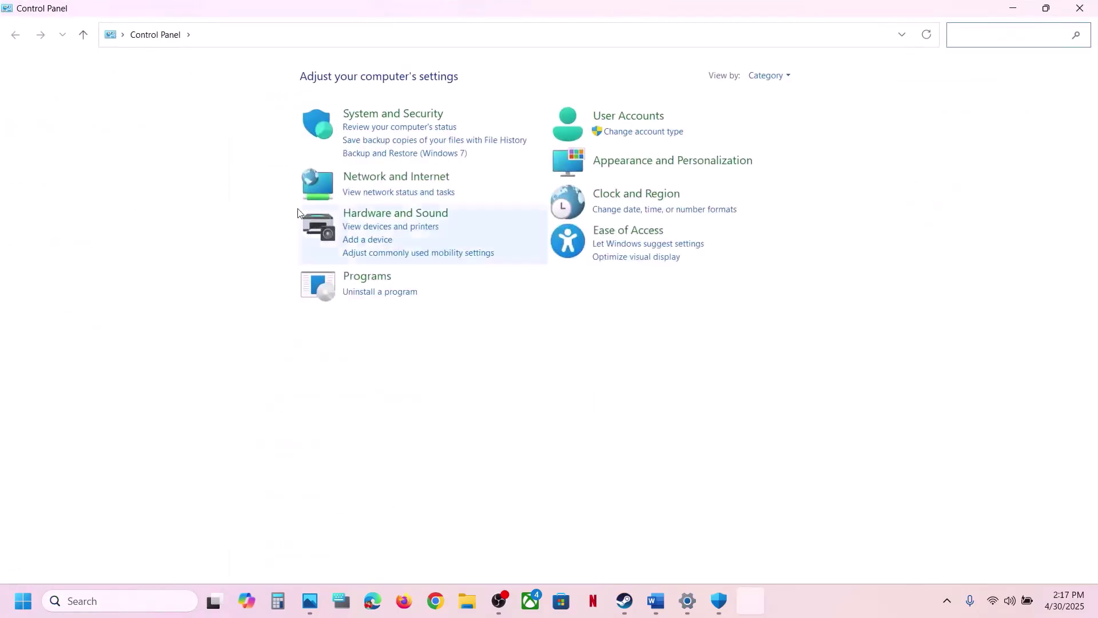
left_click(406, 113)
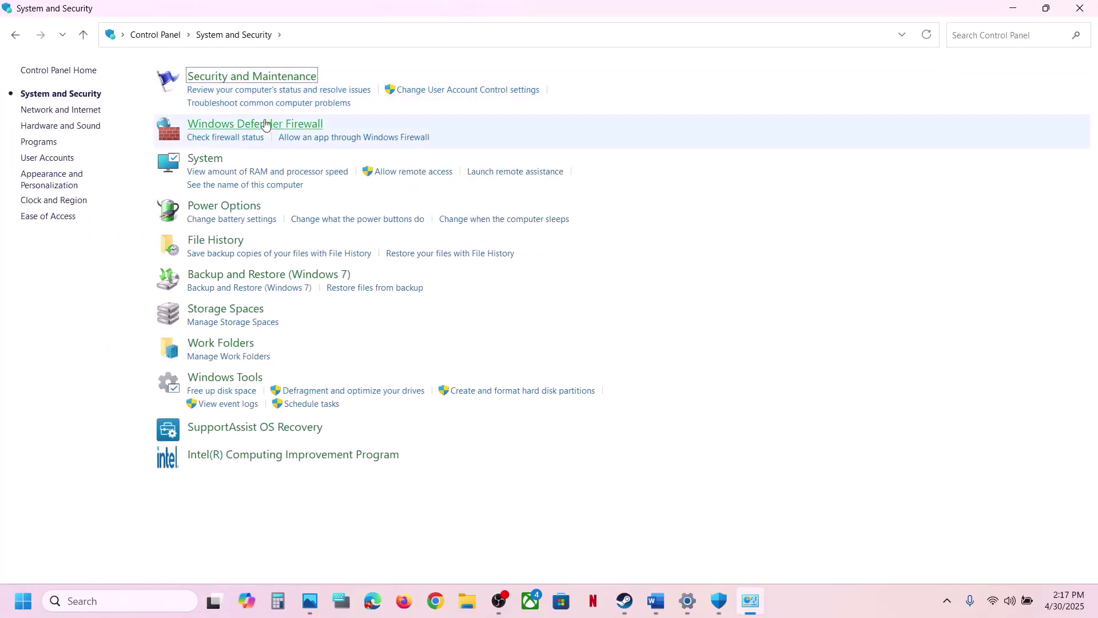
left_click(264, 131)
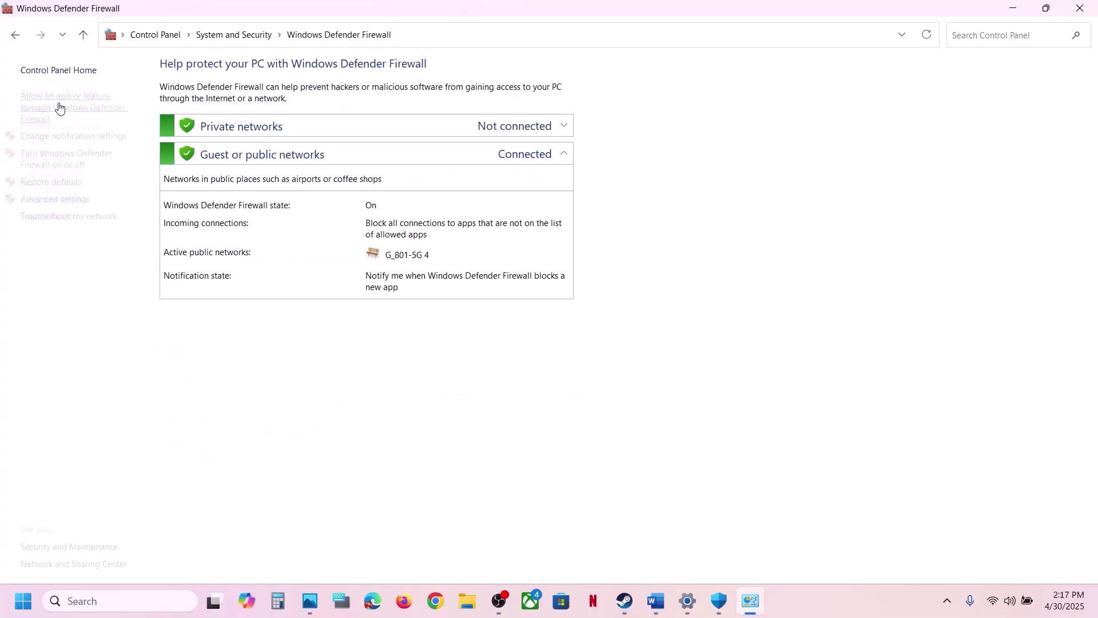
left_click(78, 109)
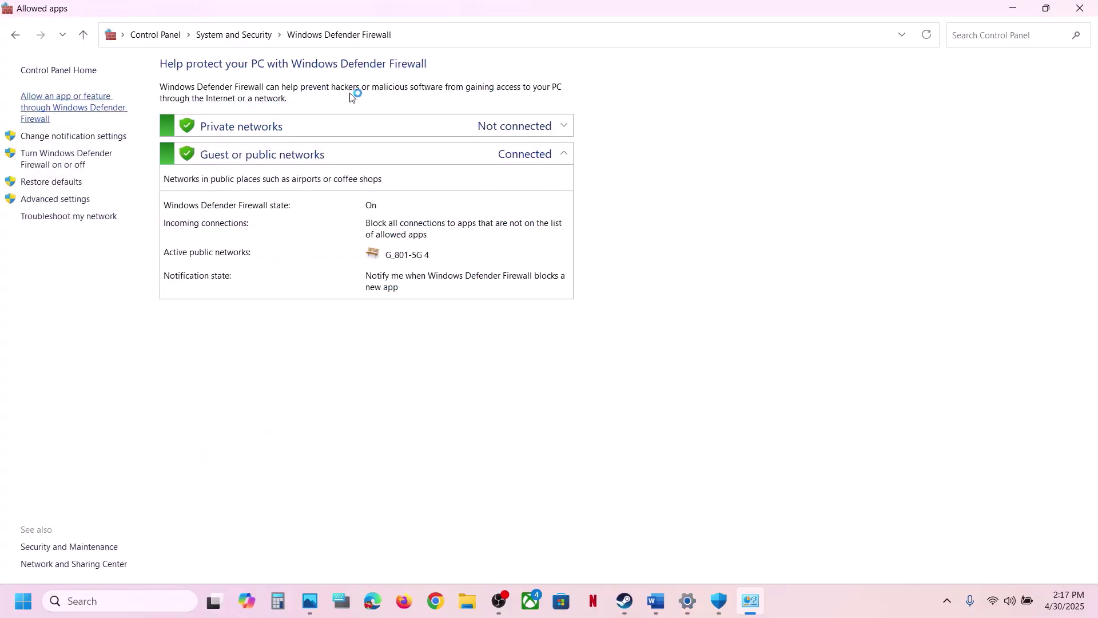
left_click(725, 112)
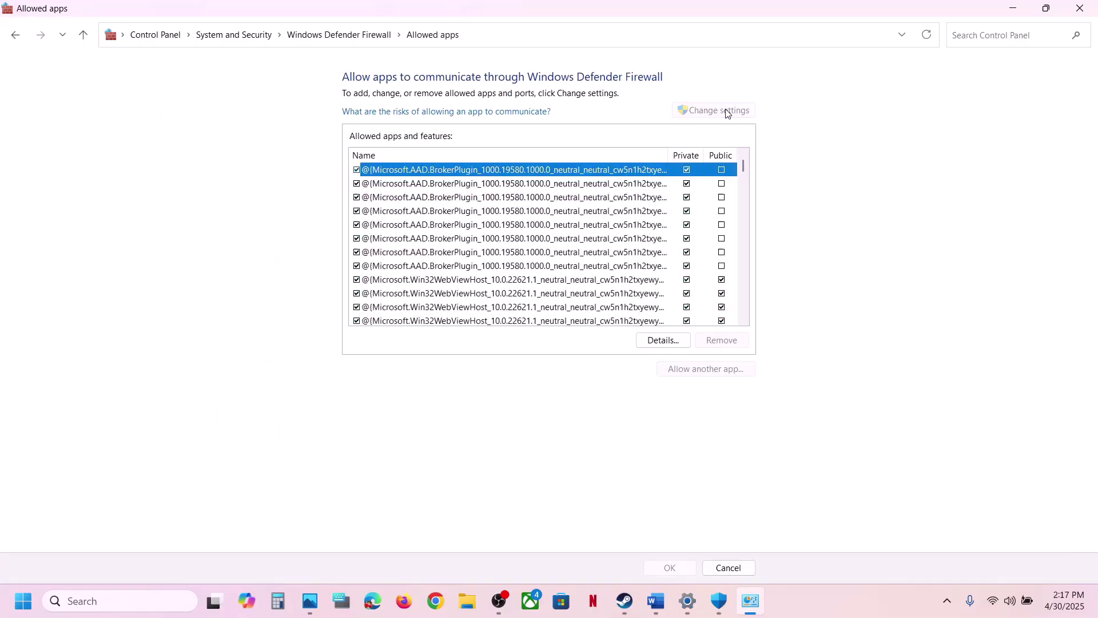
Try adding Wuthering Waves.exe to the firewall list, dismissing the already-listed error.
left_click(712, 366)
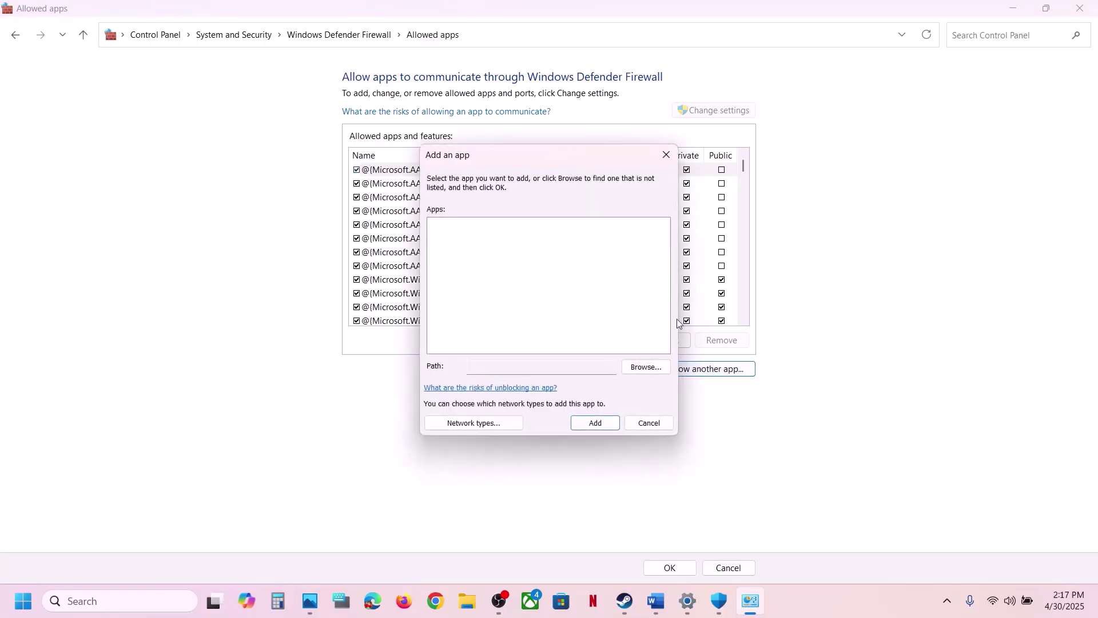
left_click(639, 368)
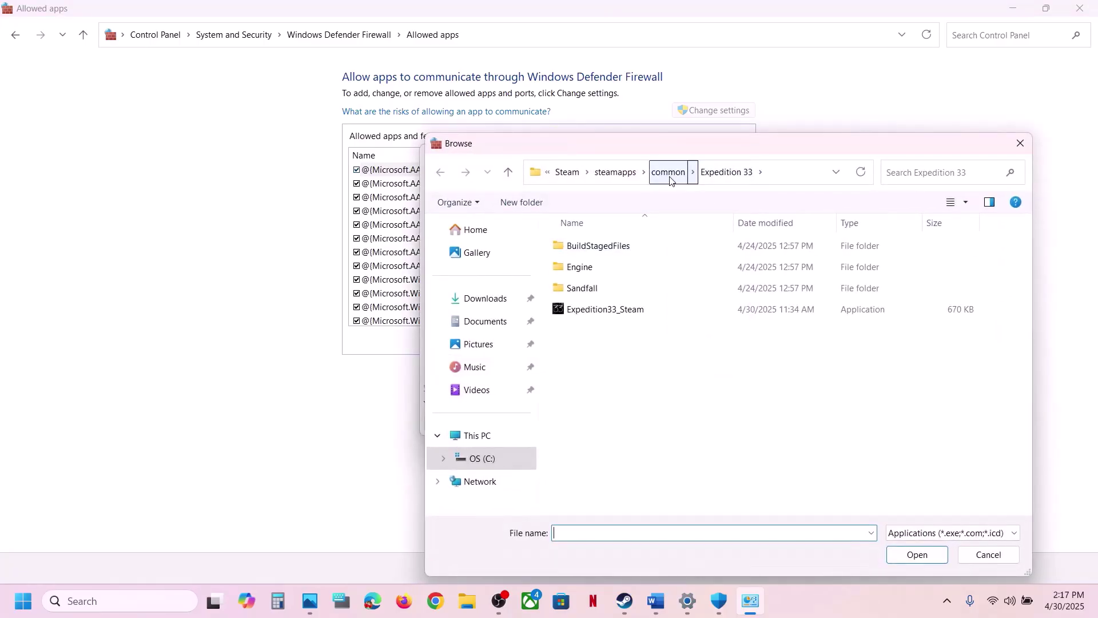
left_click(687, 172)
double_click(596, 331)
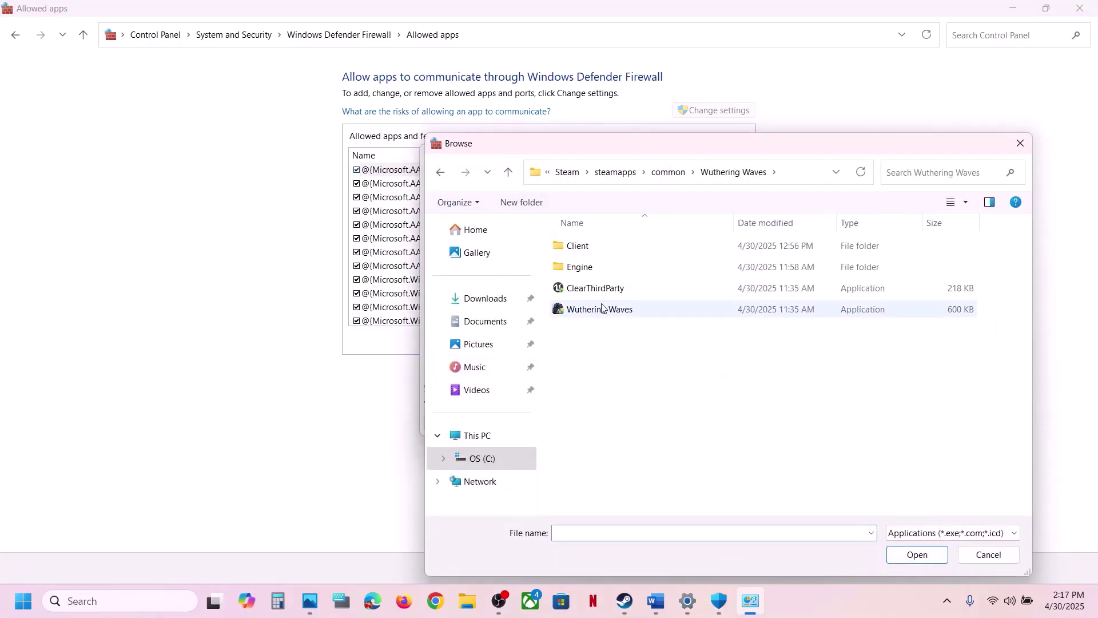
left_click(599, 309)
left_click(915, 554)
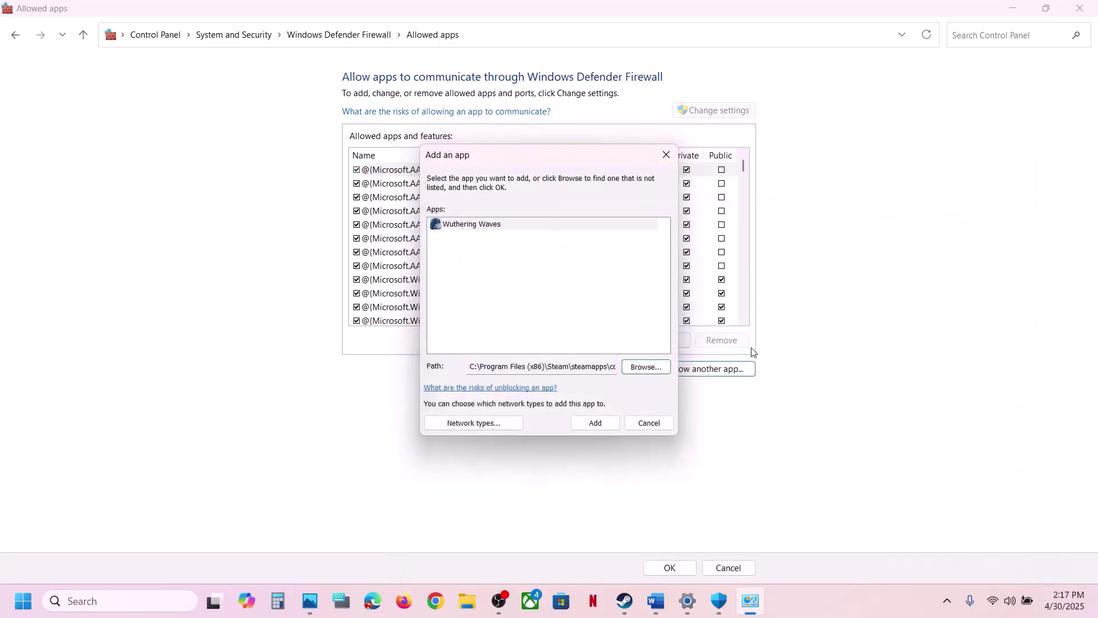
left_click(611, 420)
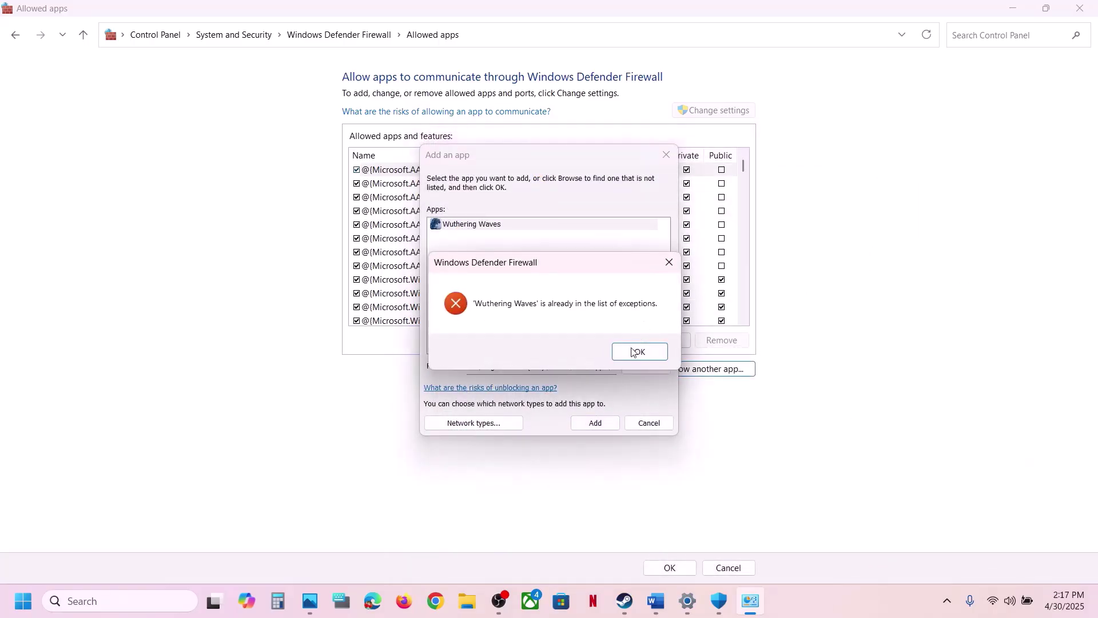
left_click(633, 351)
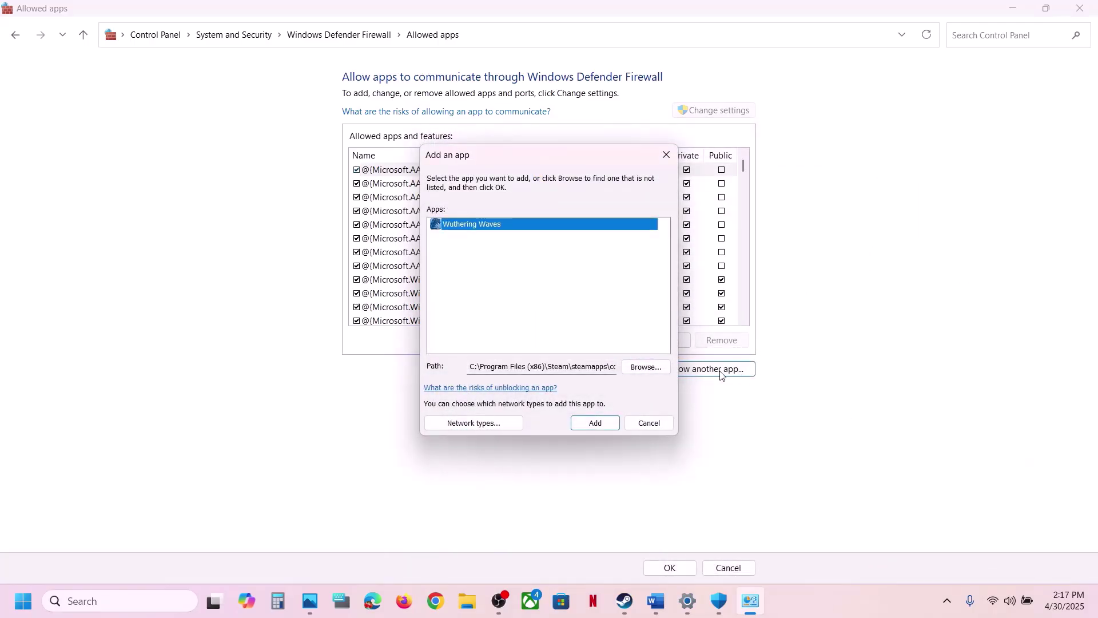
Add Client-Win64-Shipping from Client\Binaries\Win64 to the firewall list, then close the windows.
left_click(656, 366)
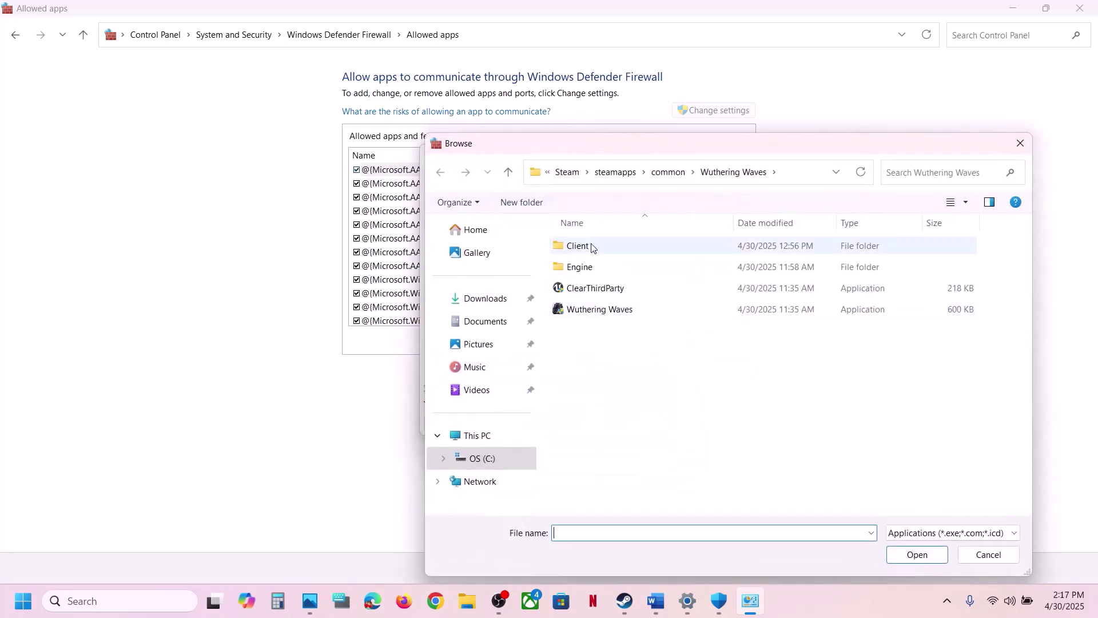
left_click(590, 247)
double_click(590, 247)
double_click(588, 247)
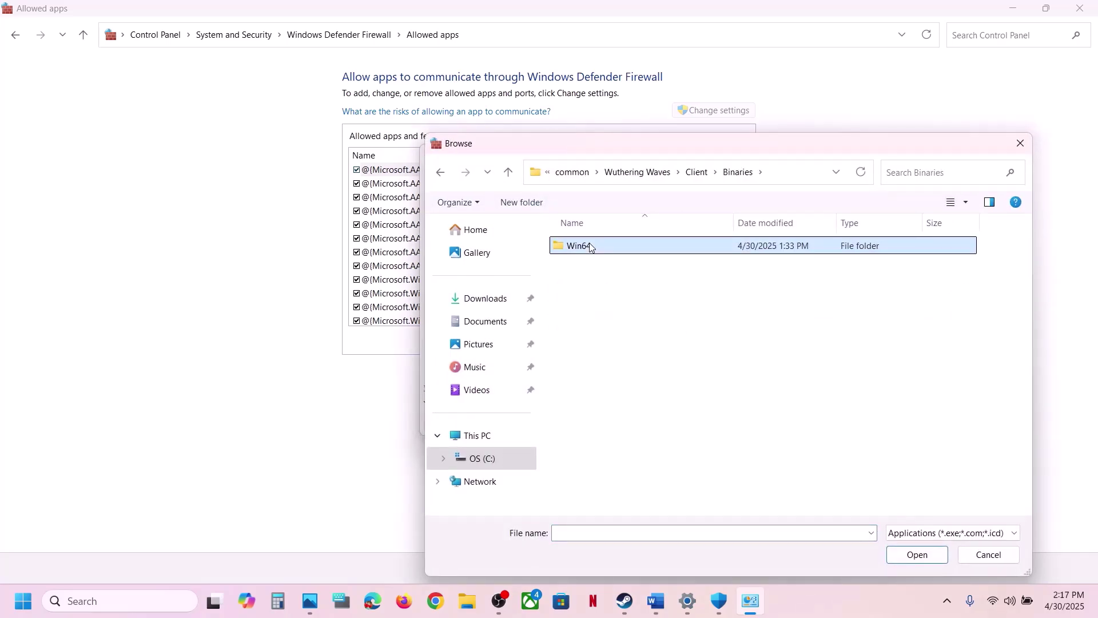
double_click(588, 248)
double_click(623, 435)
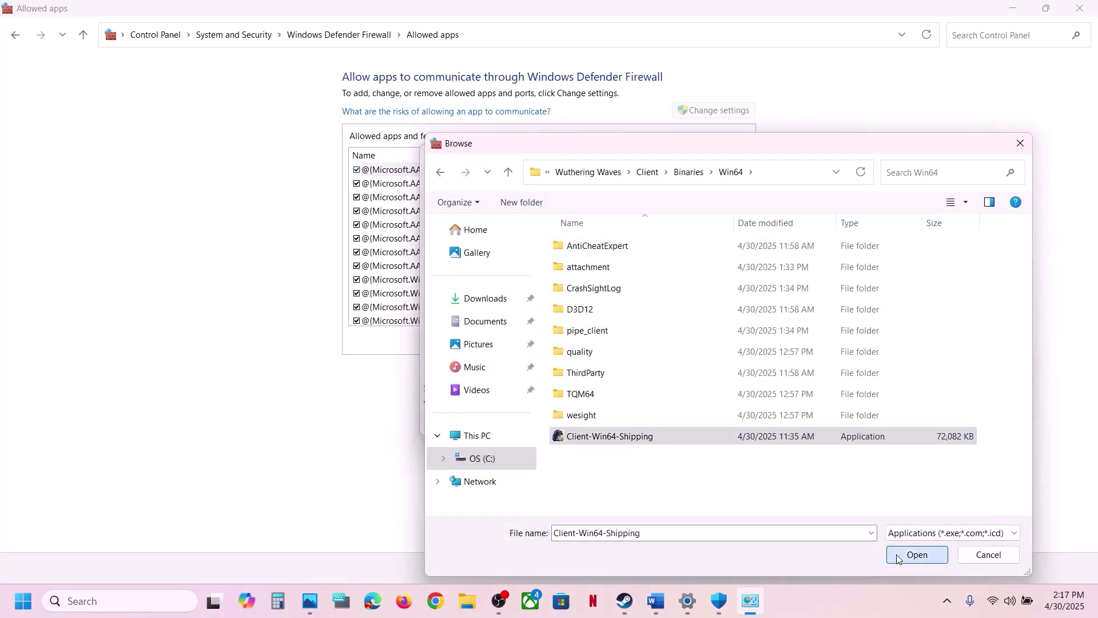
left_click(595, 423)
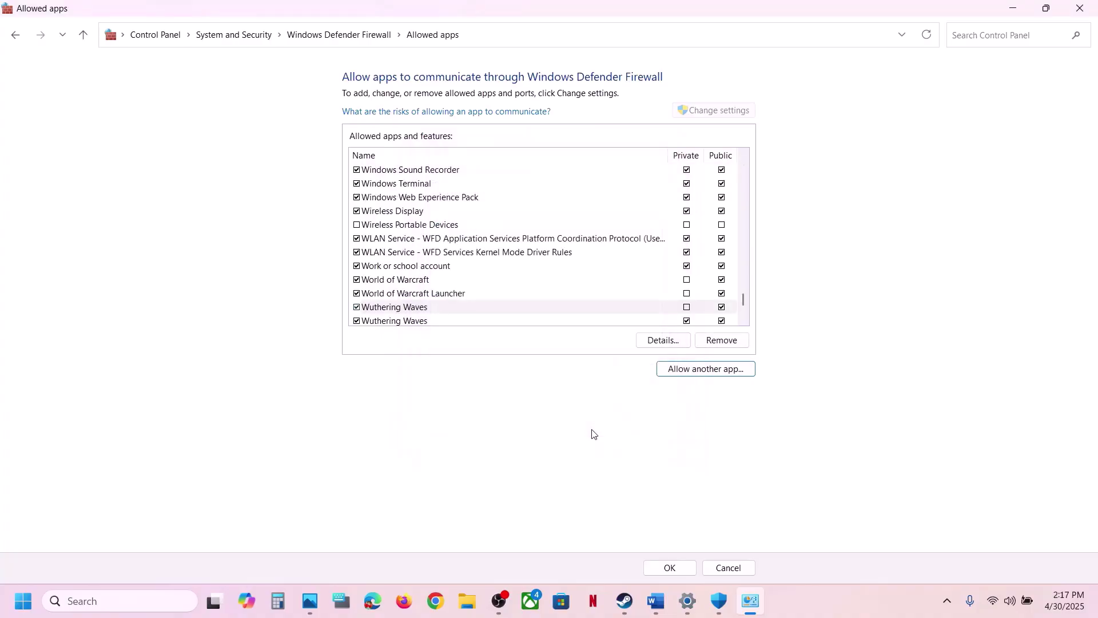
left_click(409, 309)
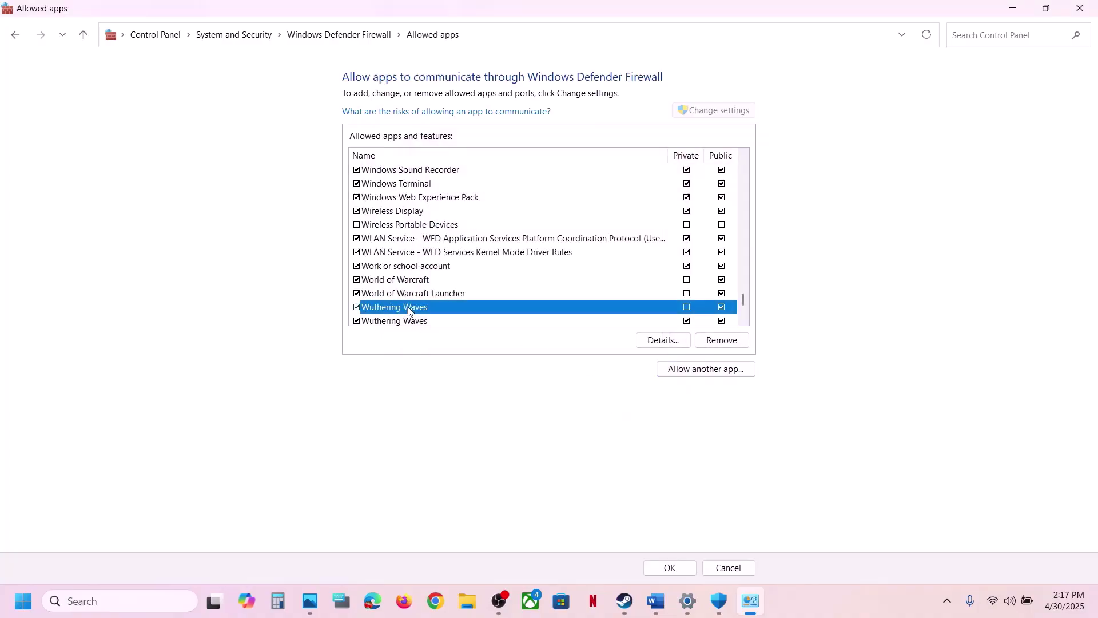
left_click(1086, 9)
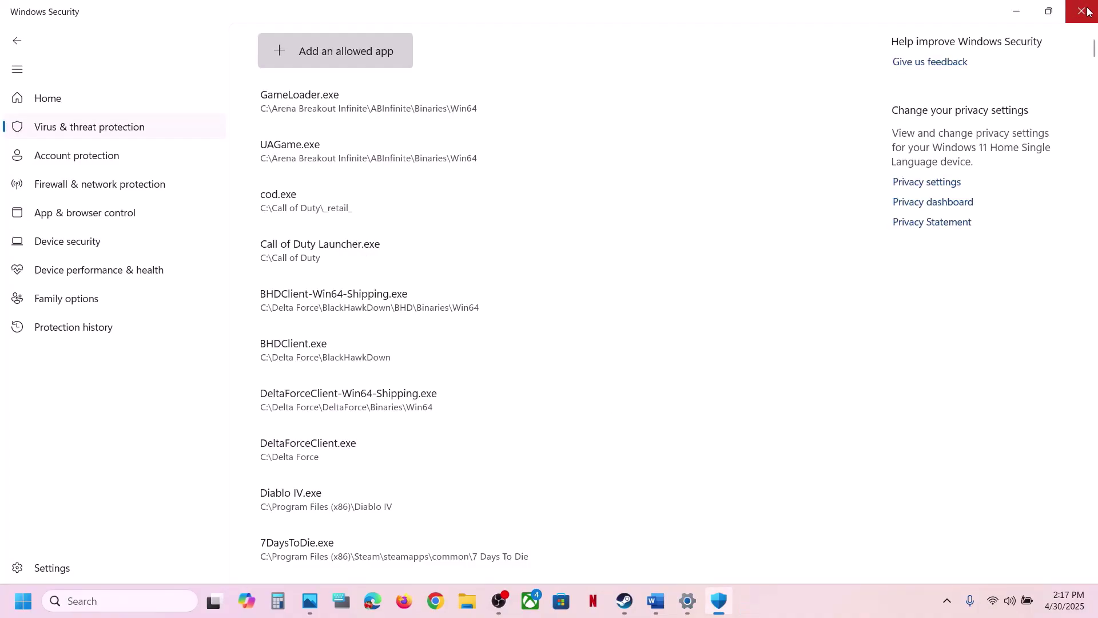
left_click(1086, 12)
Close Settings and mark the Step 7 instruction in the Word crash-fix guide.
left_click(1078, 13)
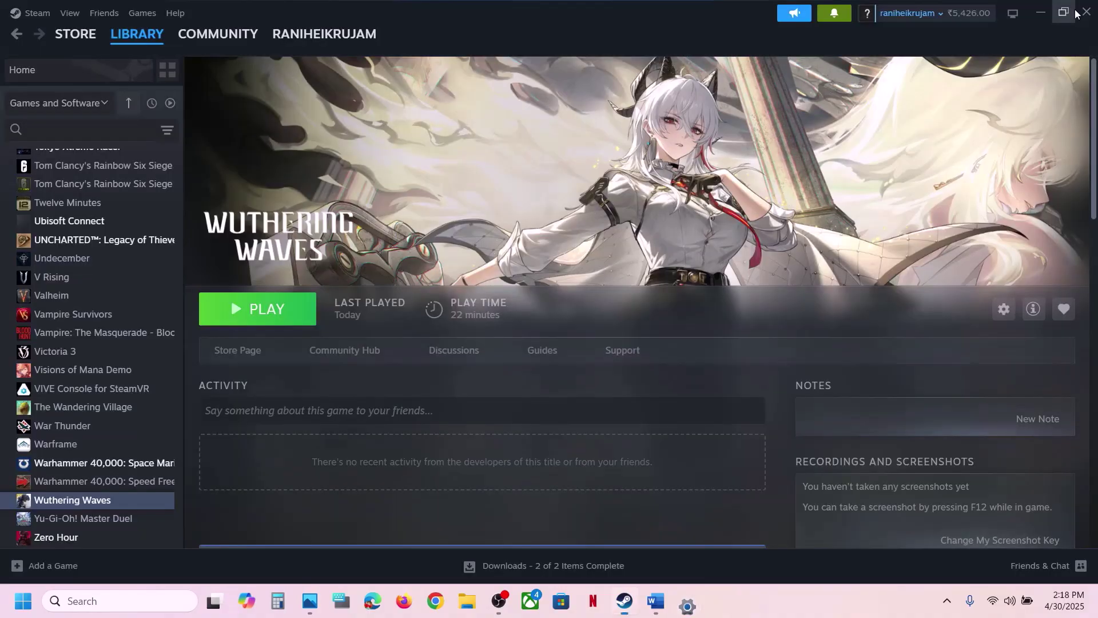
left_click(655, 600)
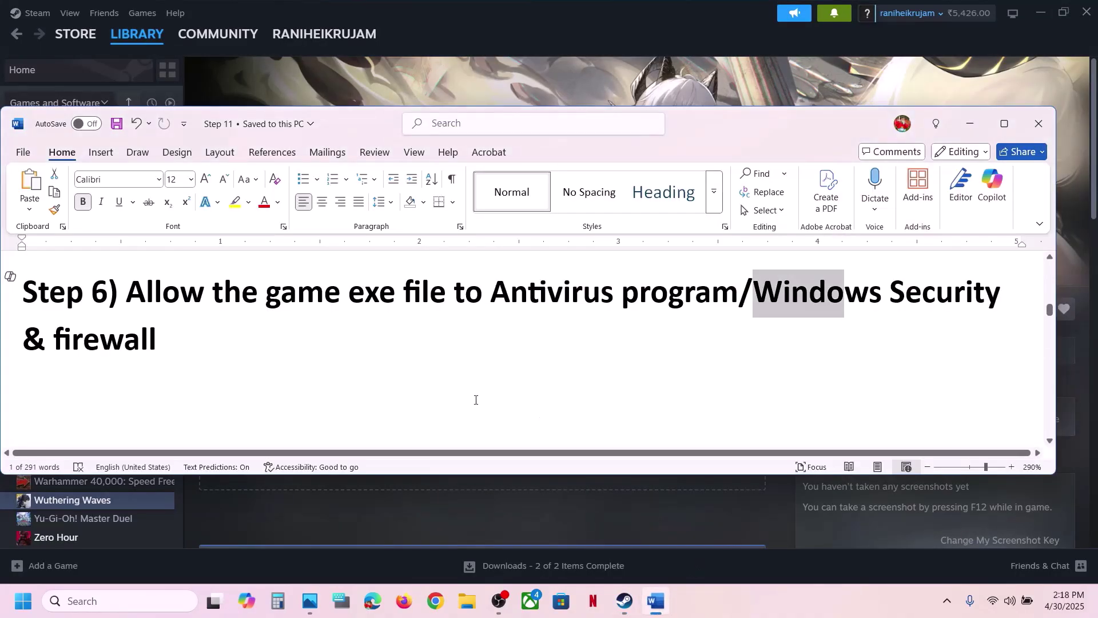
scroll(476, 400, "down", 5)
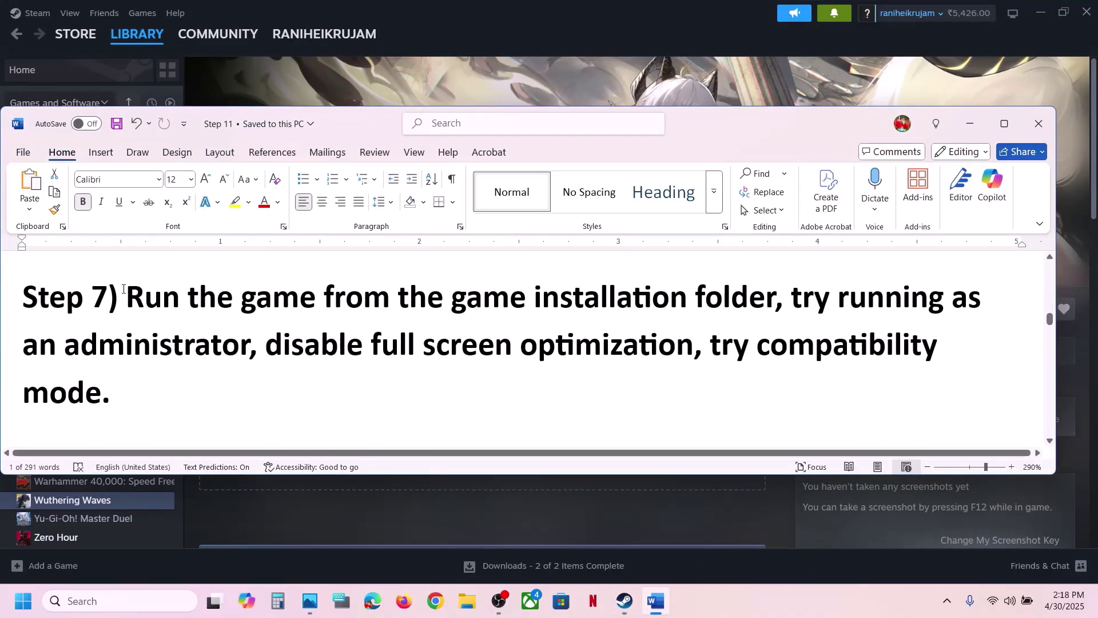
left_click_drag(126, 297, 346, 344)
Open Wuthering Waves' local files from the Steam library via Manage > Browse local files.
left_click(472, 84)
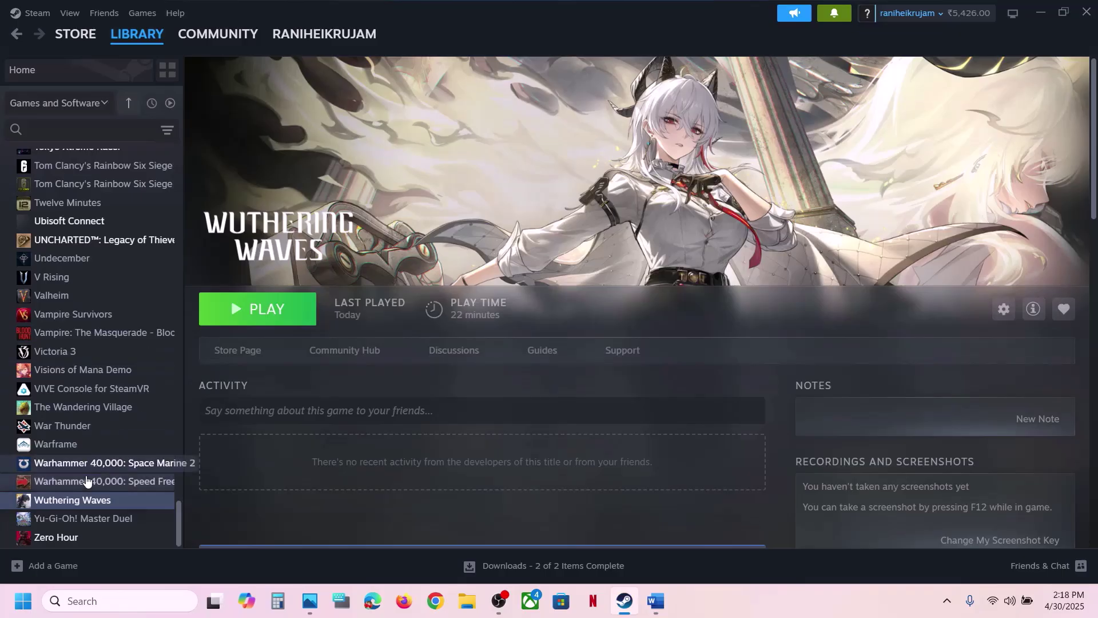
right_click(74, 501)
mouse_move(114, 458)
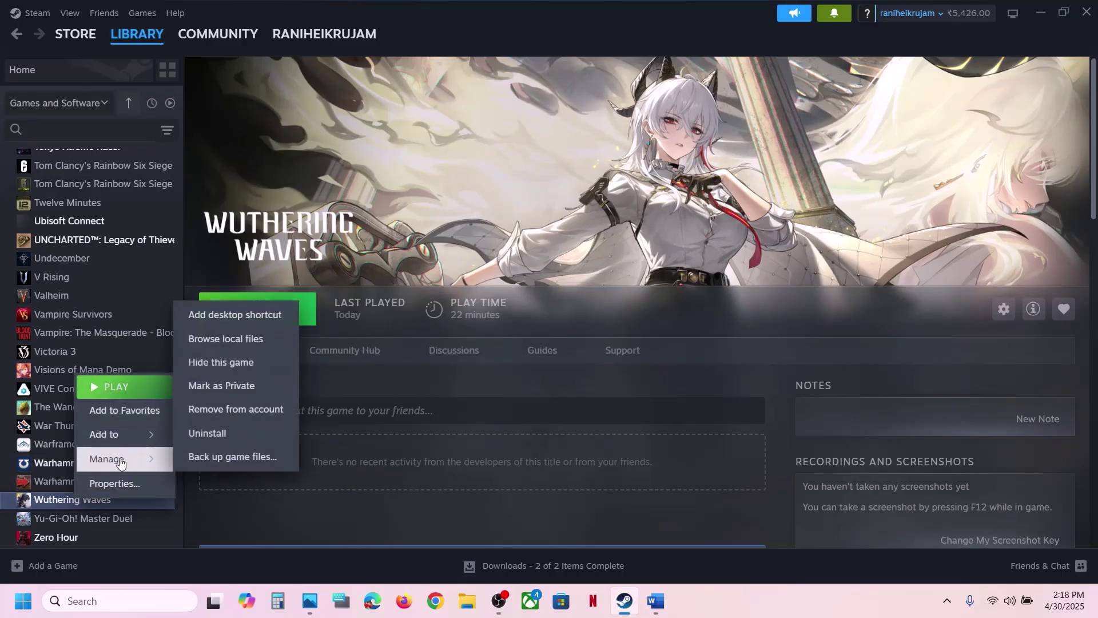
left_click(245, 338)
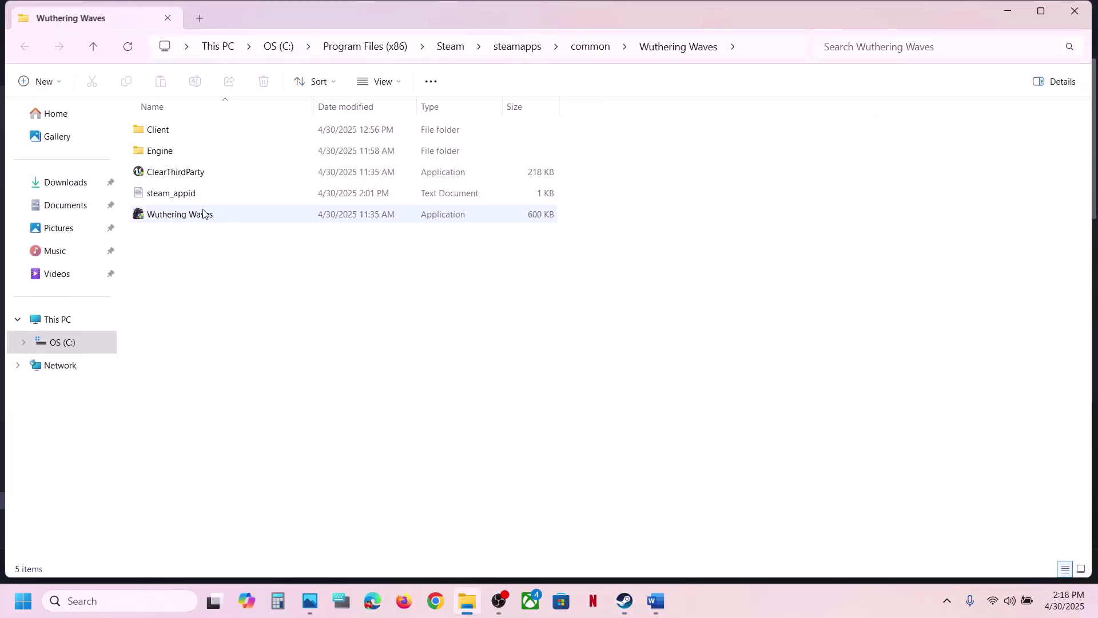
Set Client-Win64-Shipping in Client\Binaries\Win64 to run as administrator.
double_click(158, 133)
double_click(159, 135)
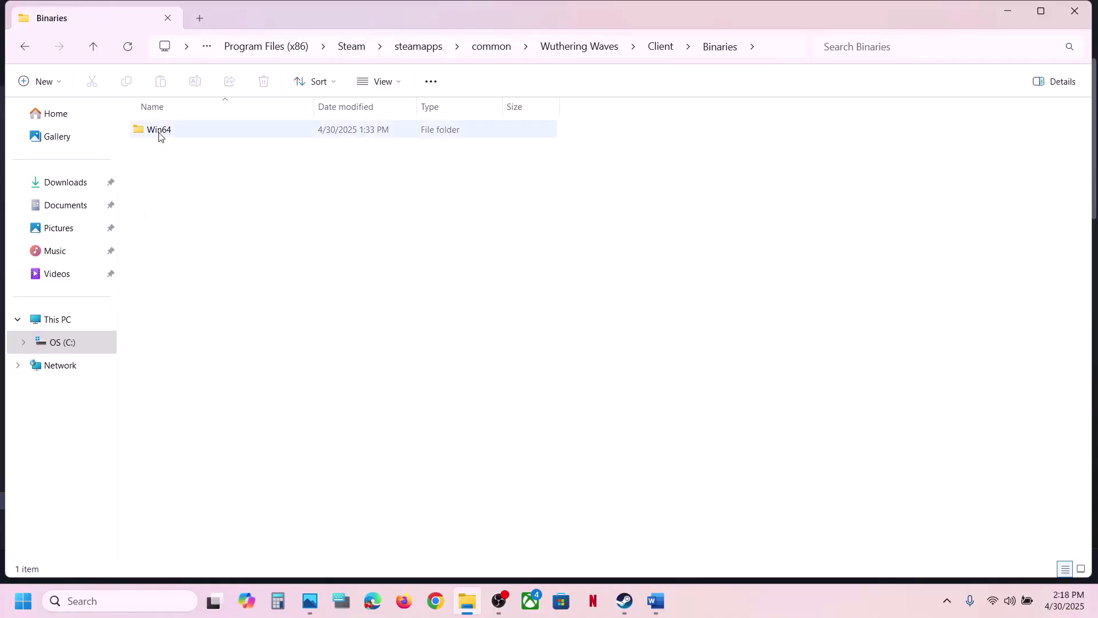
double_click(159, 134)
right_click(197, 319)
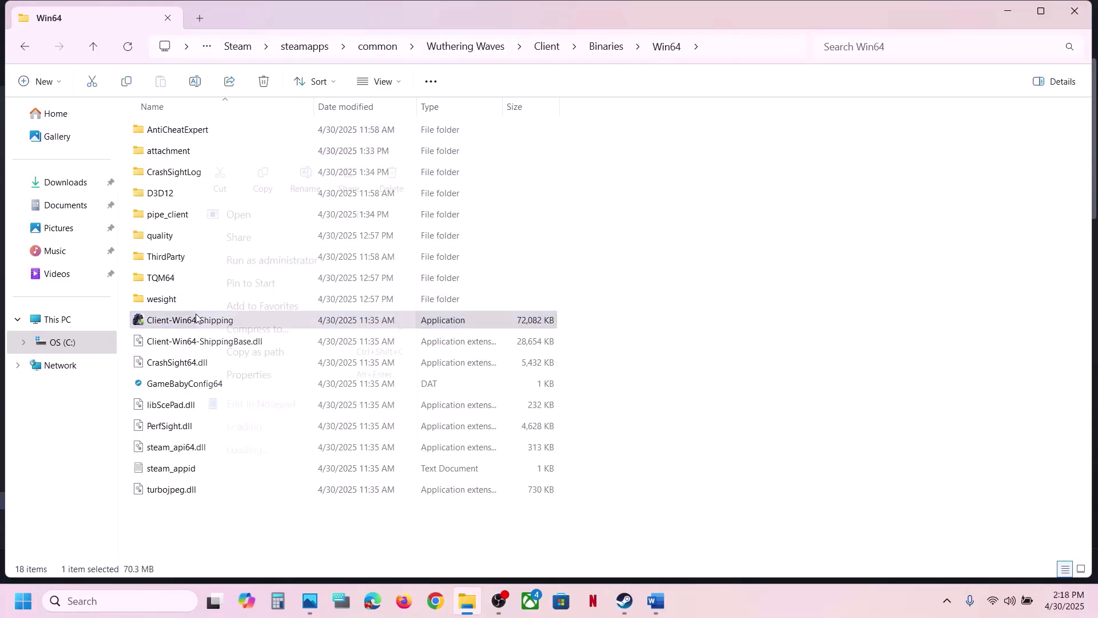
left_click(250, 375)
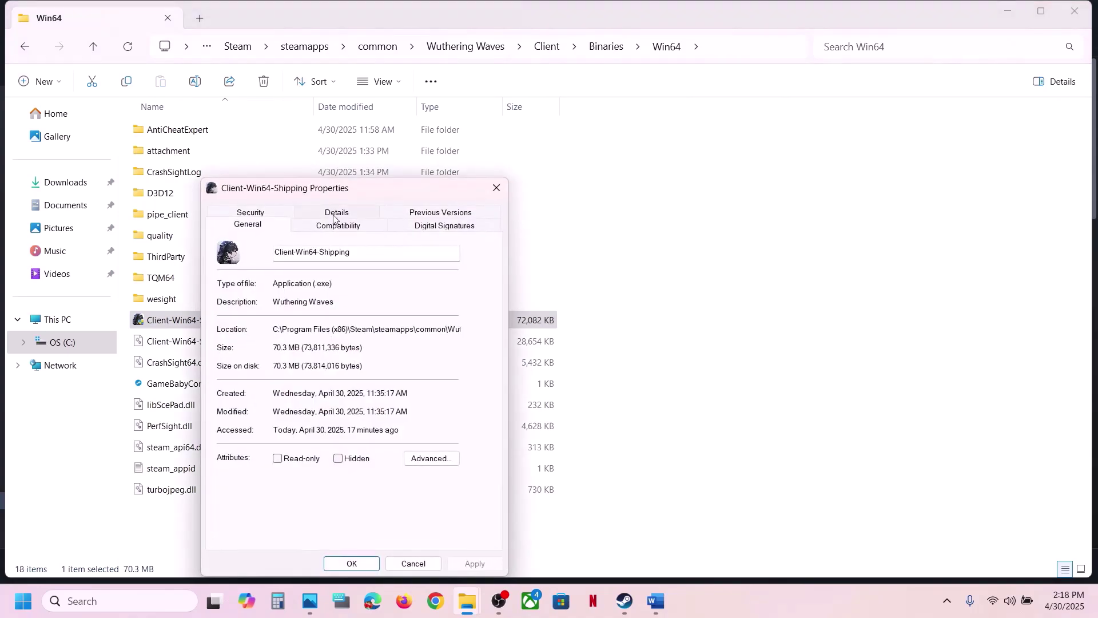
left_click(329, 227)
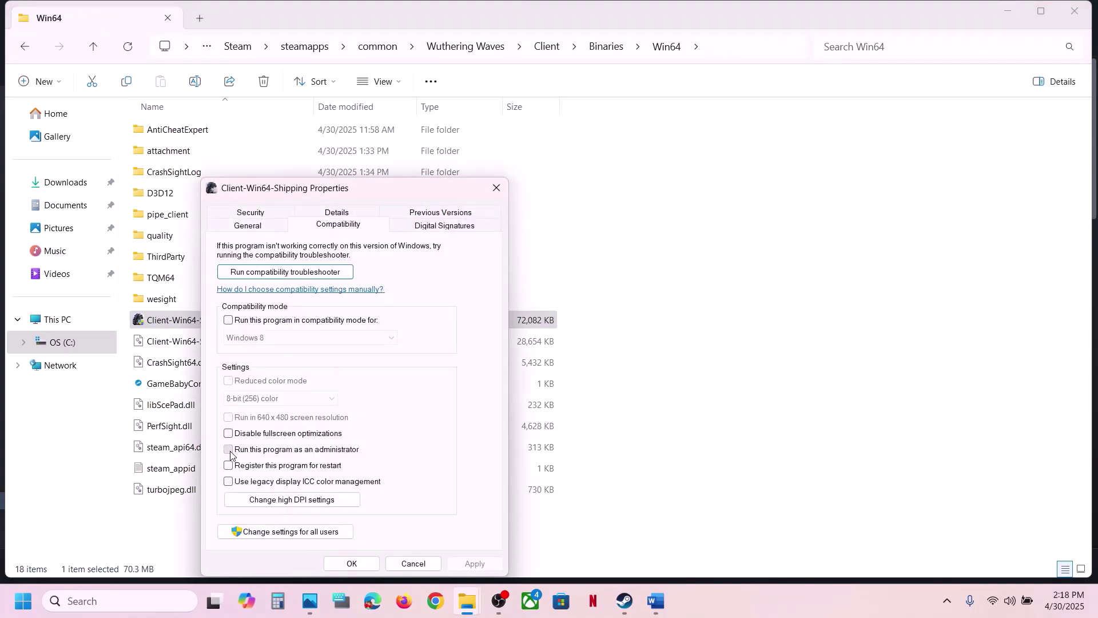
left_click(475, 563)
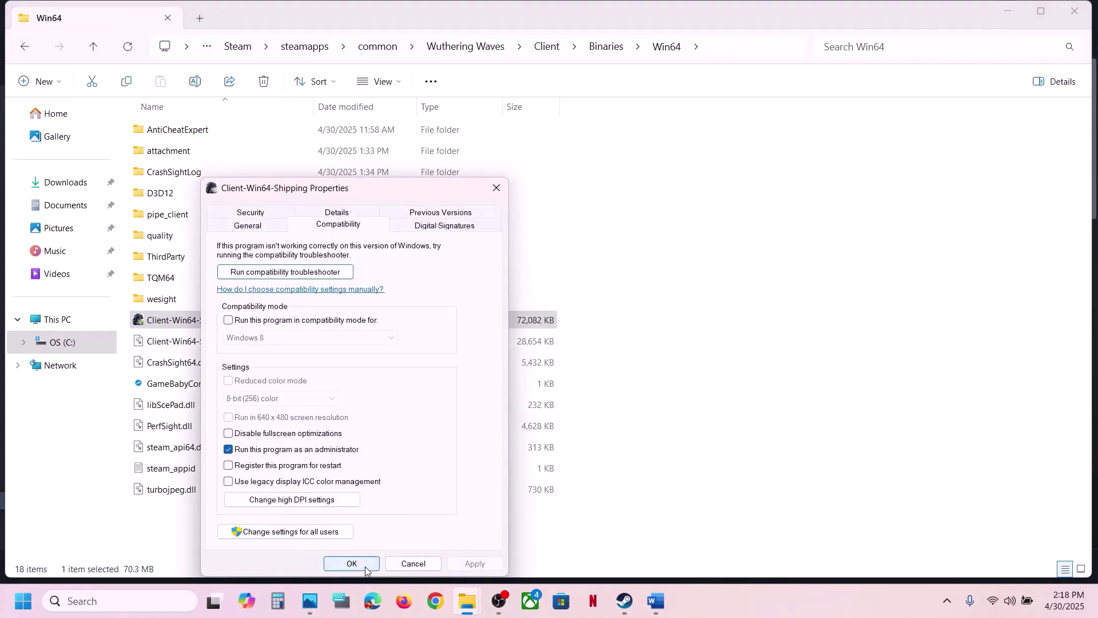
left_click(351, 562)
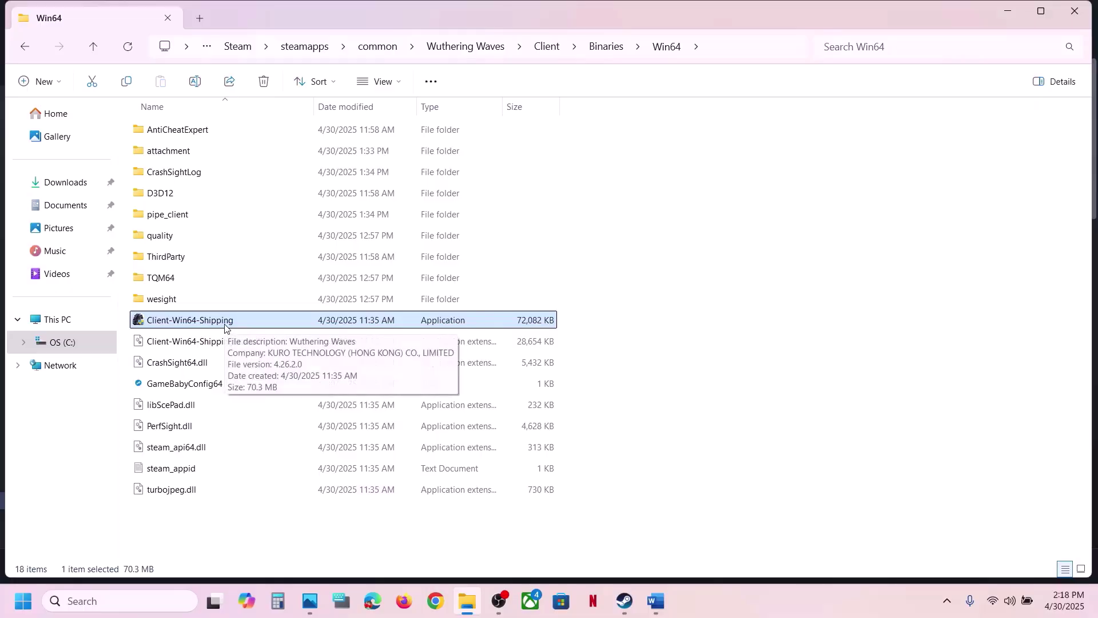
Try Windows 7 compatibility mode and disabling fullscreen optimizations for Client-Win64-Shipping.
right_click(224, 323)
left_click(277, 375)
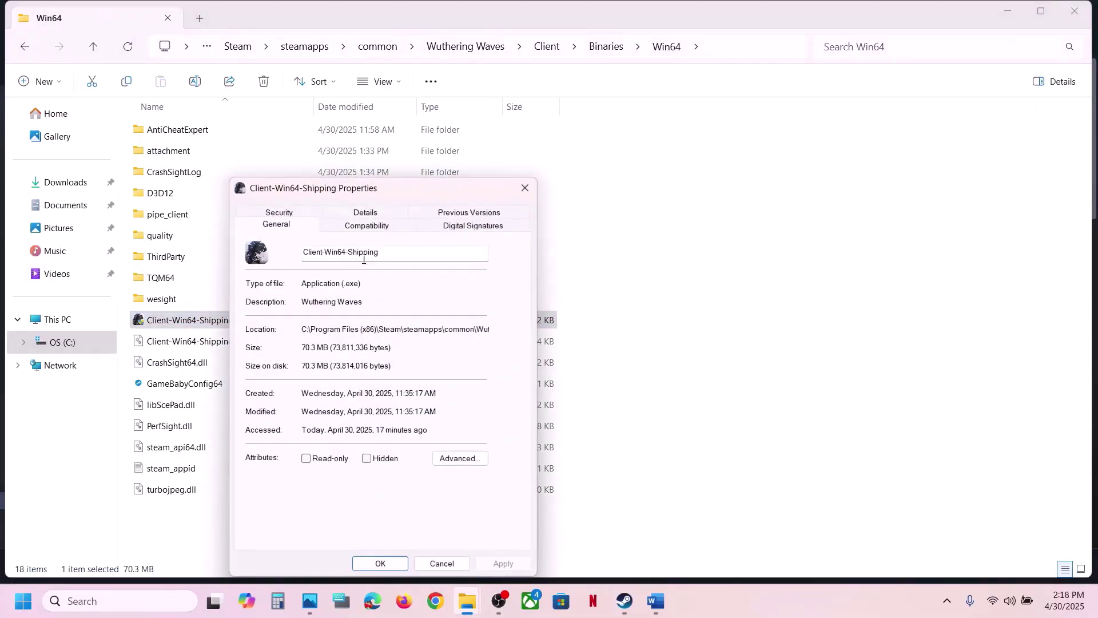
left_click(347, 227)
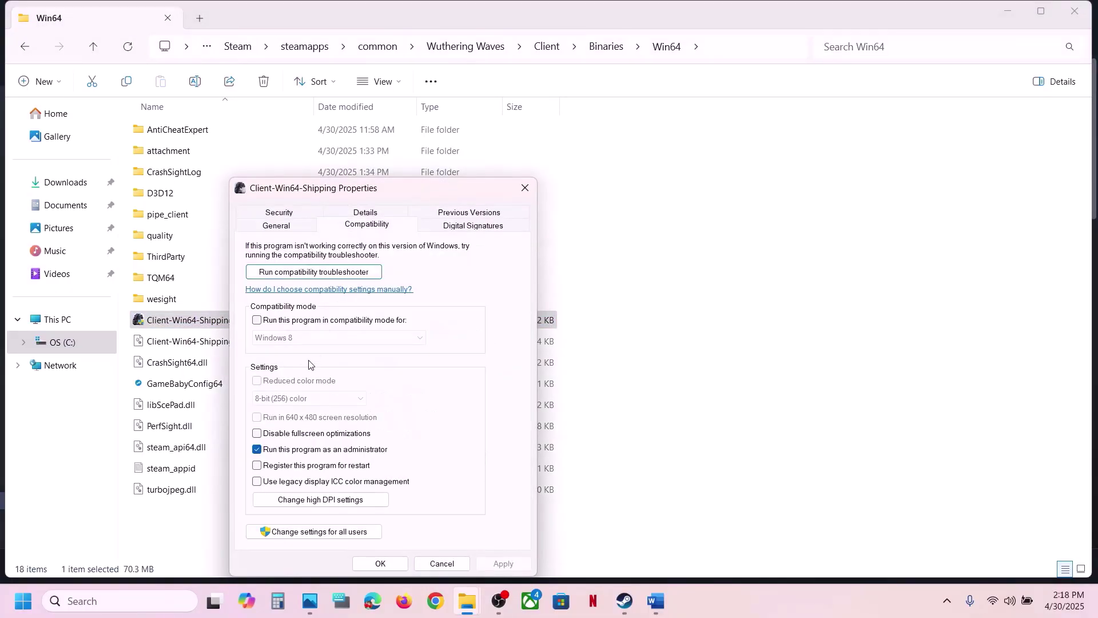
left_click(257, 321)
left_click(503, 563)
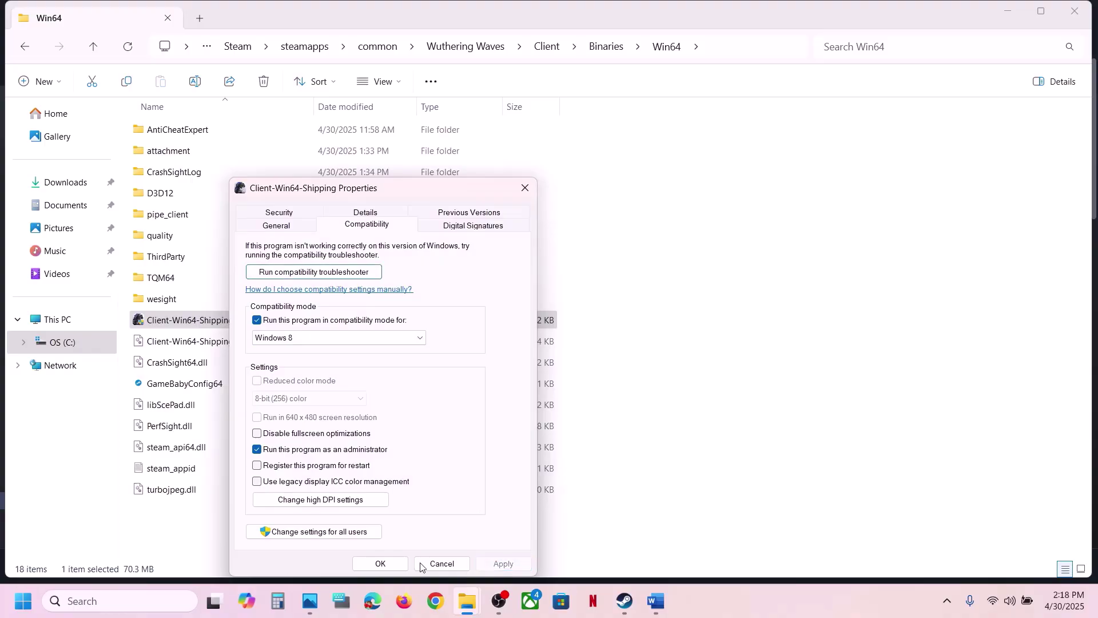
left_click(380, 338)
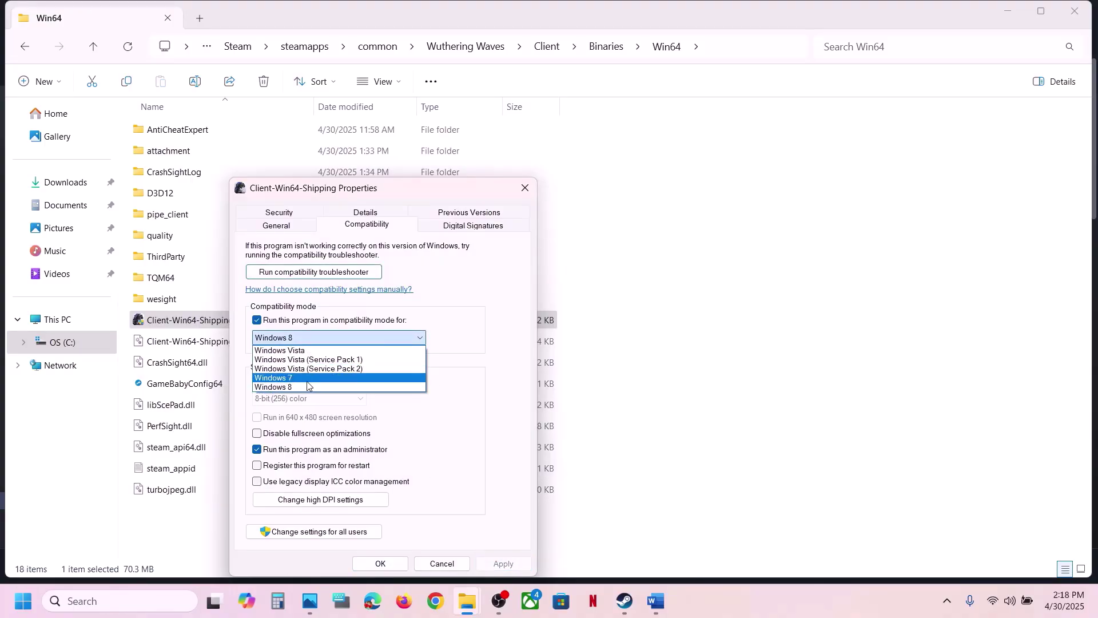
left_click(307, 380)
left_click(503, 563)
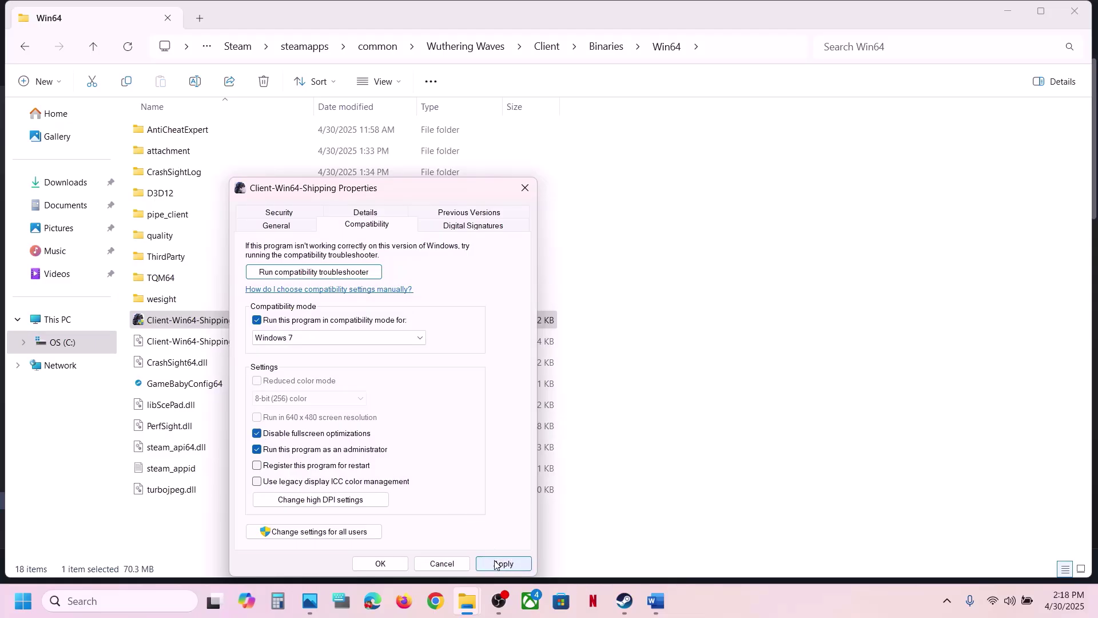
left_click(380, 563)
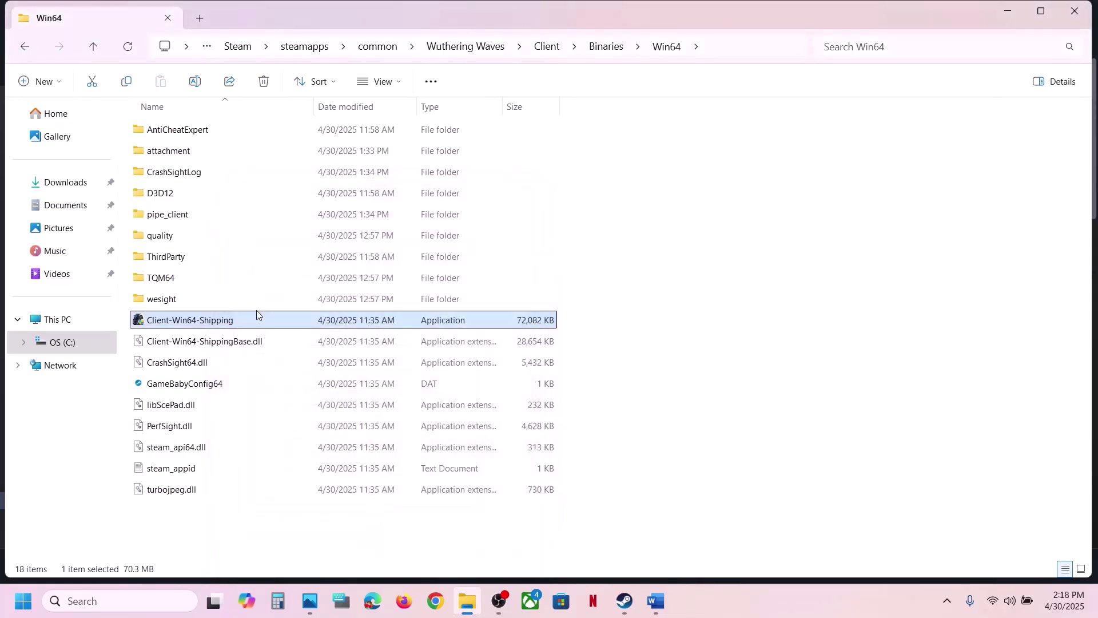
Recheck Client-Win64-Shipping's Compatibility tab and save it with all options turned off.
left_click(98, 53)
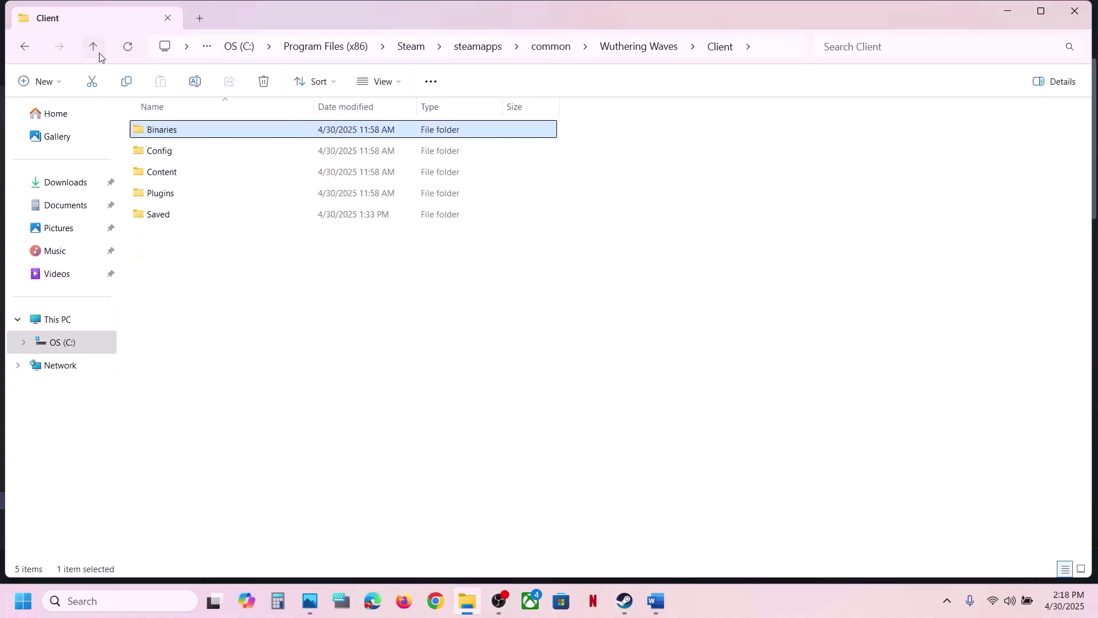
left_click(98, 52)
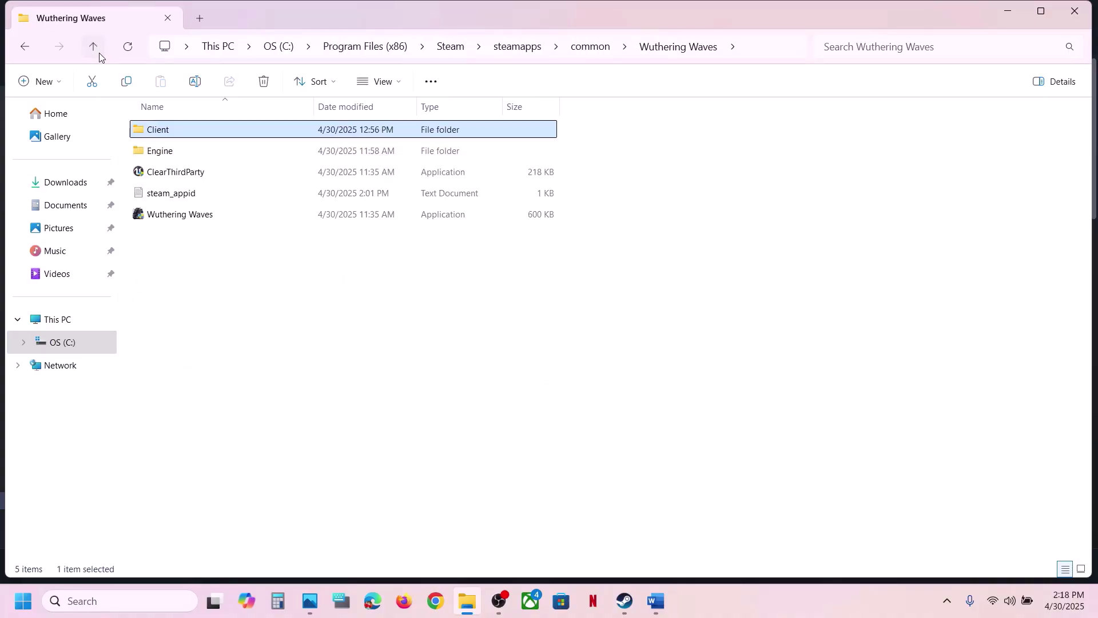
left_click(181, 214)
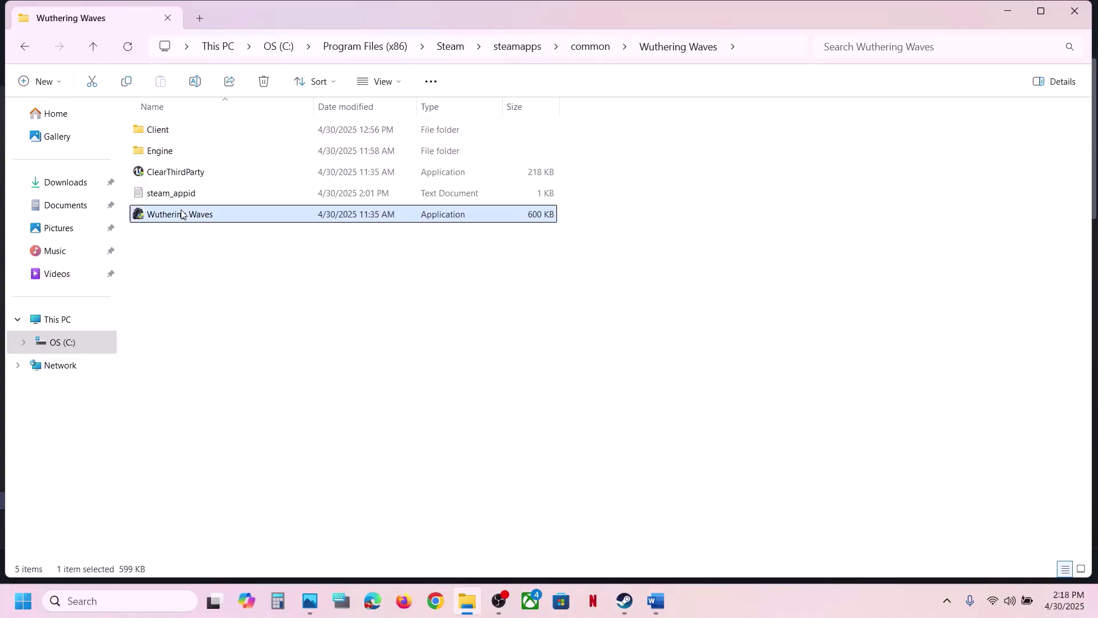
double_click(176, 137)
double_click(175, 138)
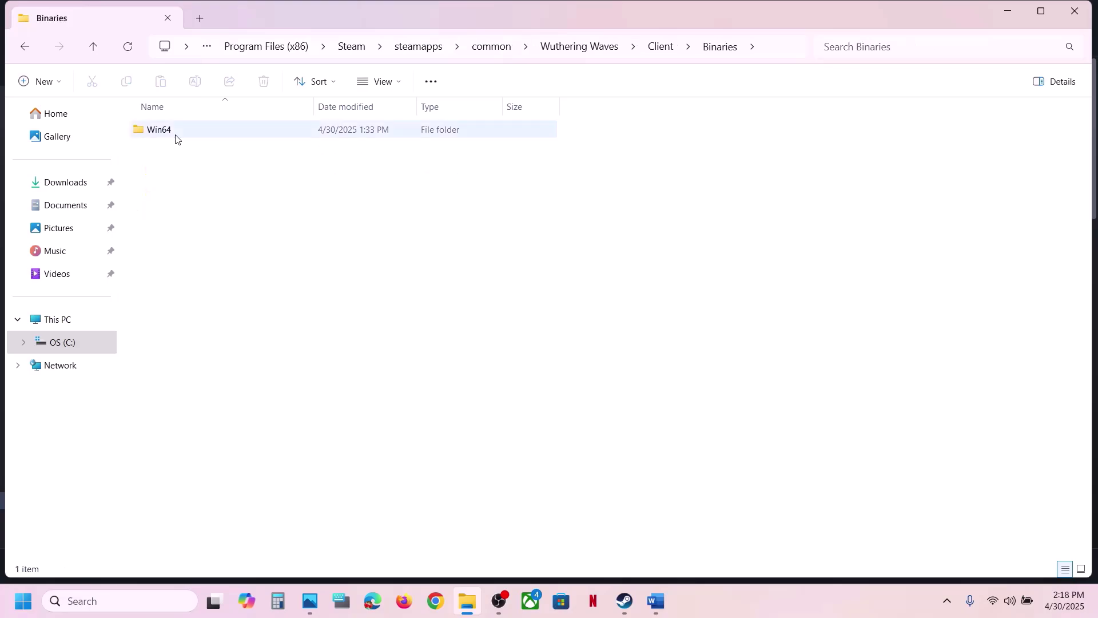
double_click(176, 137)
left_click(151, 319)
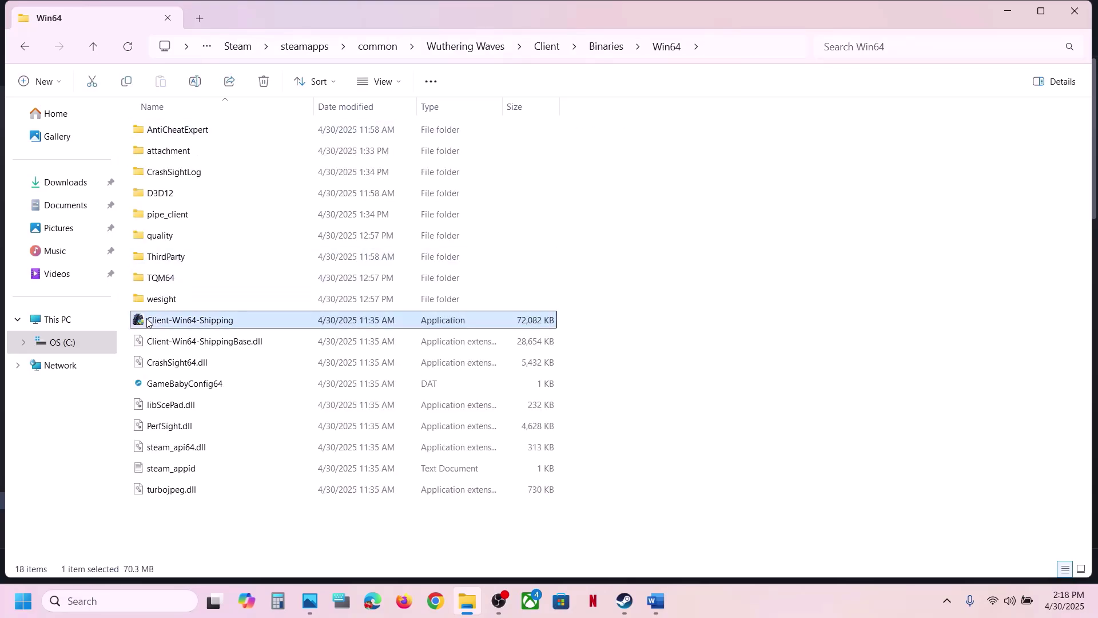
right_click(150, 319)
left_click(201, 378)
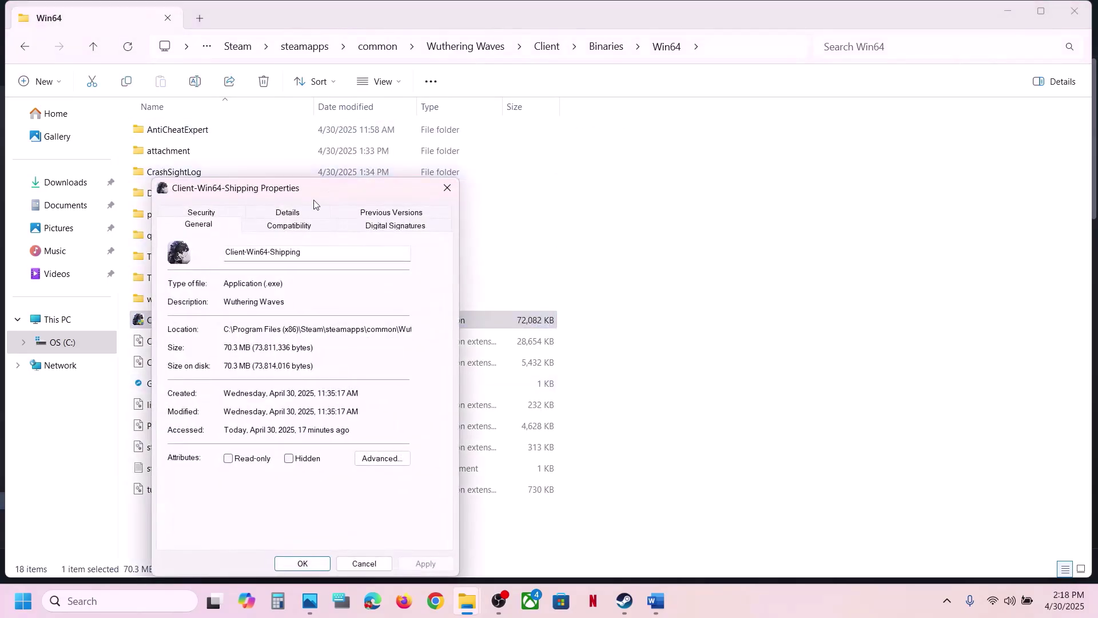
left_click(296, 224)
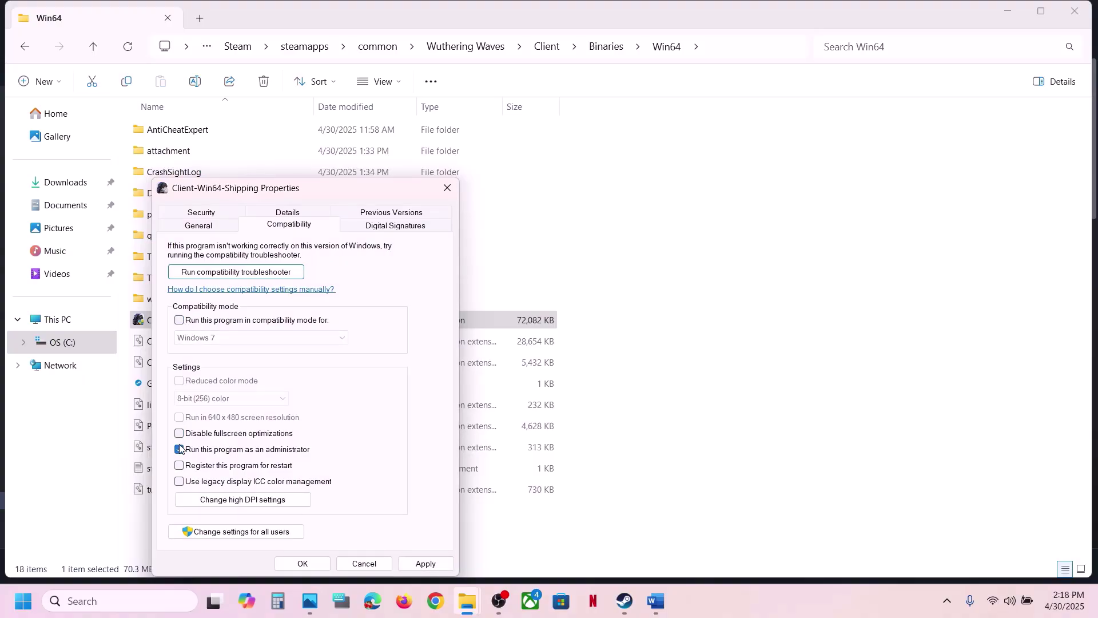
left_click(303, 564)
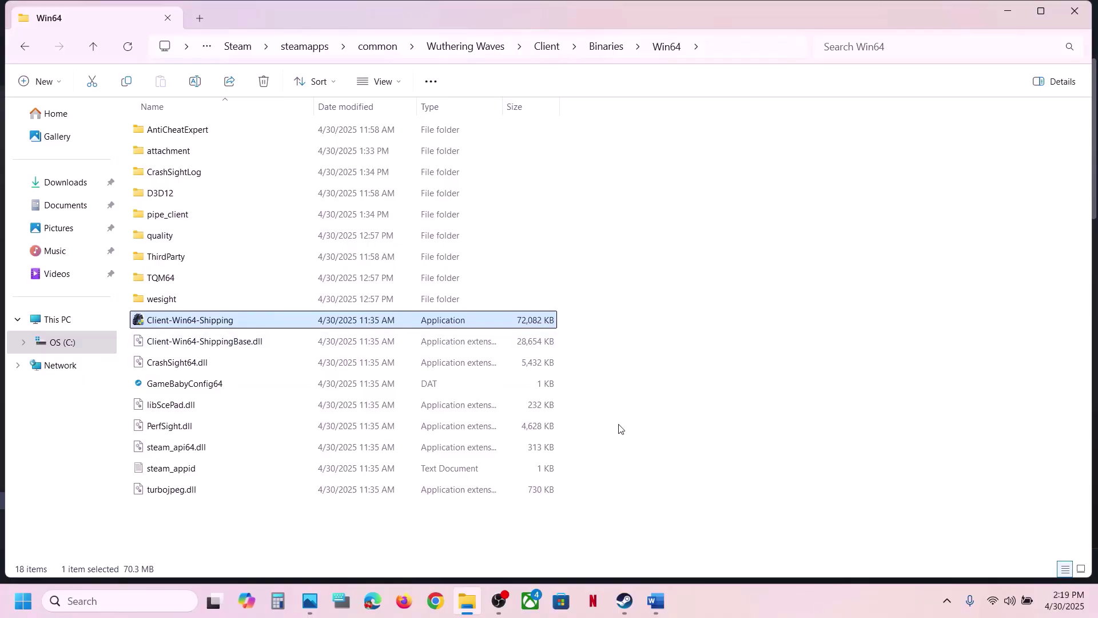
Maximize the Word troubleshooting guide and clear the Step 7 highlight.
left_click(655, 601)
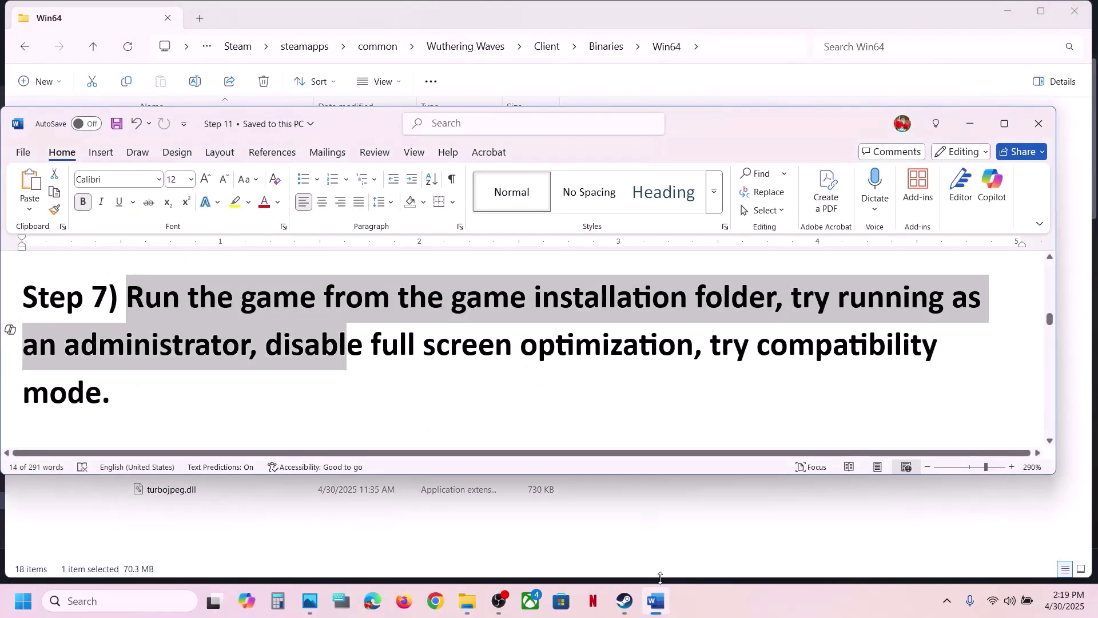
scroll(456, 385, "down", 3)
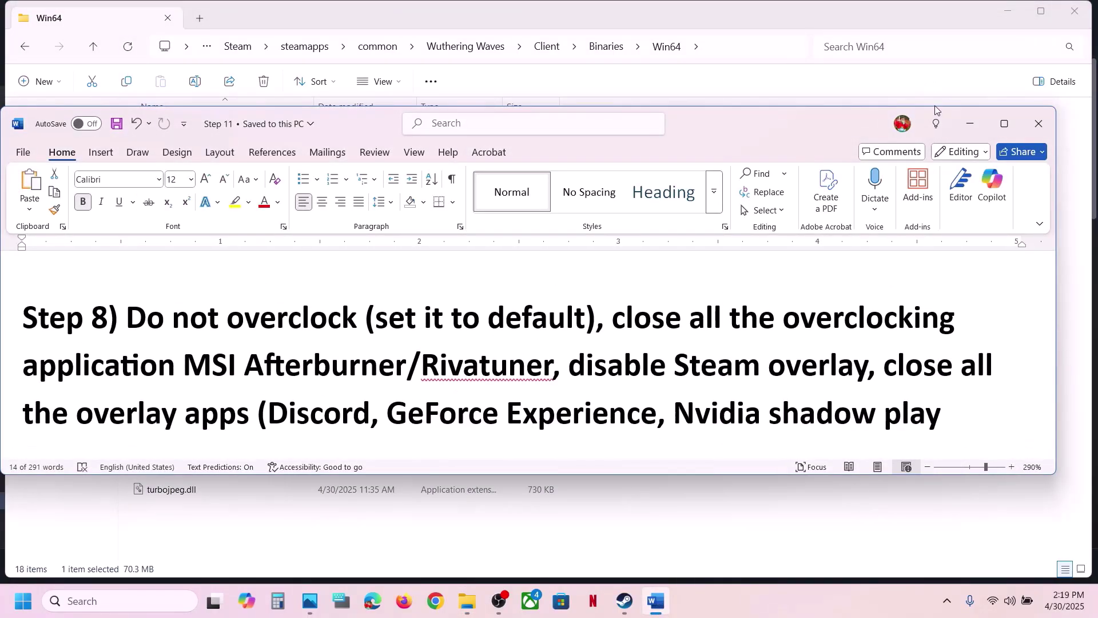
left_click(1004, 123)
scroll(232, 179, "up", 2)
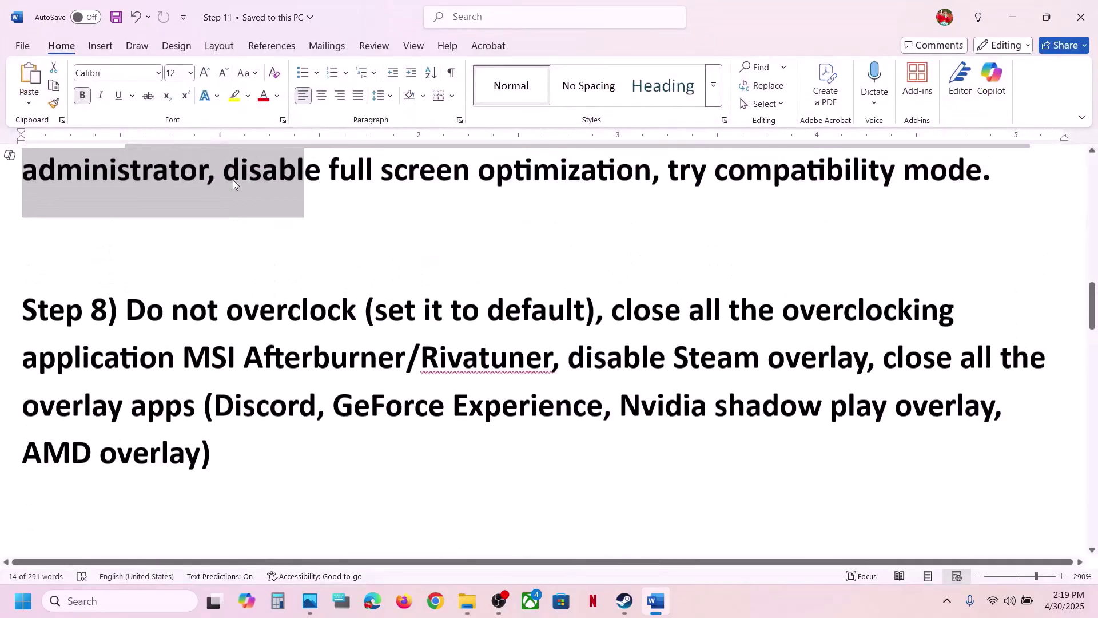
left_click(206, 289)
Highlight Step 8's phrases 'set it to default', 'close all the overclocking' and 'disable Steam overlay'.
left_click_drag(413, 322, 493, 362)
right_click(493, 362)
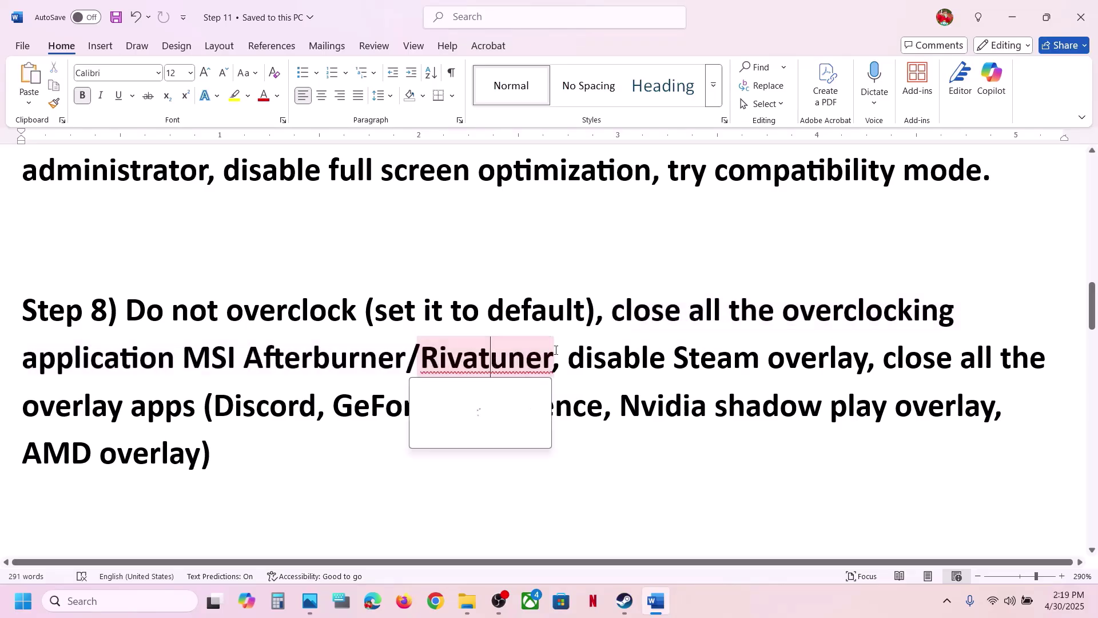
left_click_drag(613, 312, 956, 323)
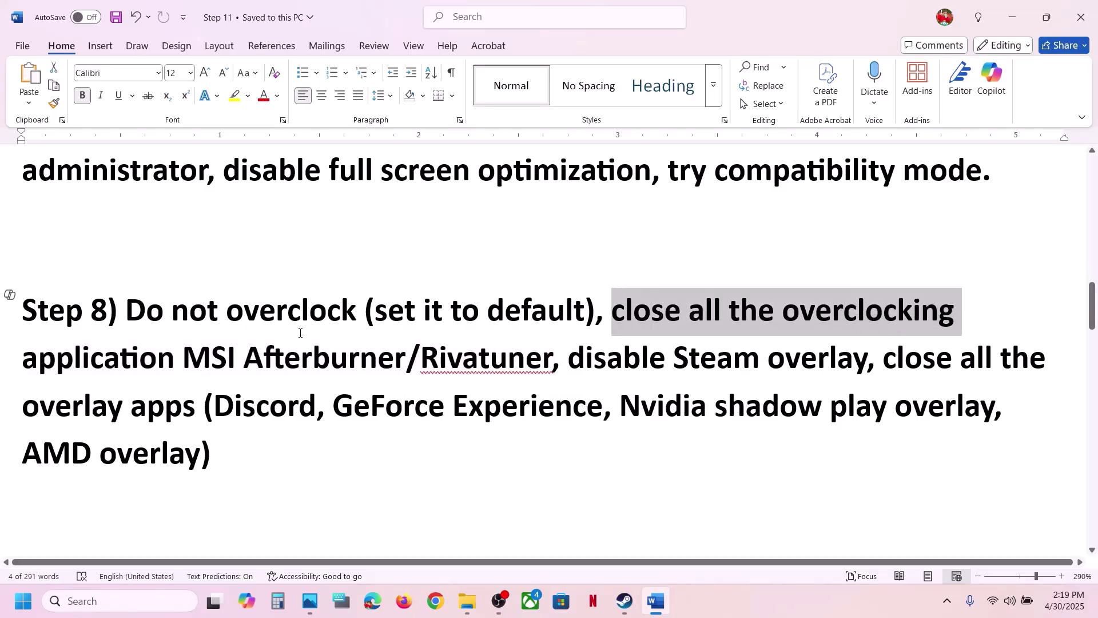
left_click_drag(373, 315, 547, 317)
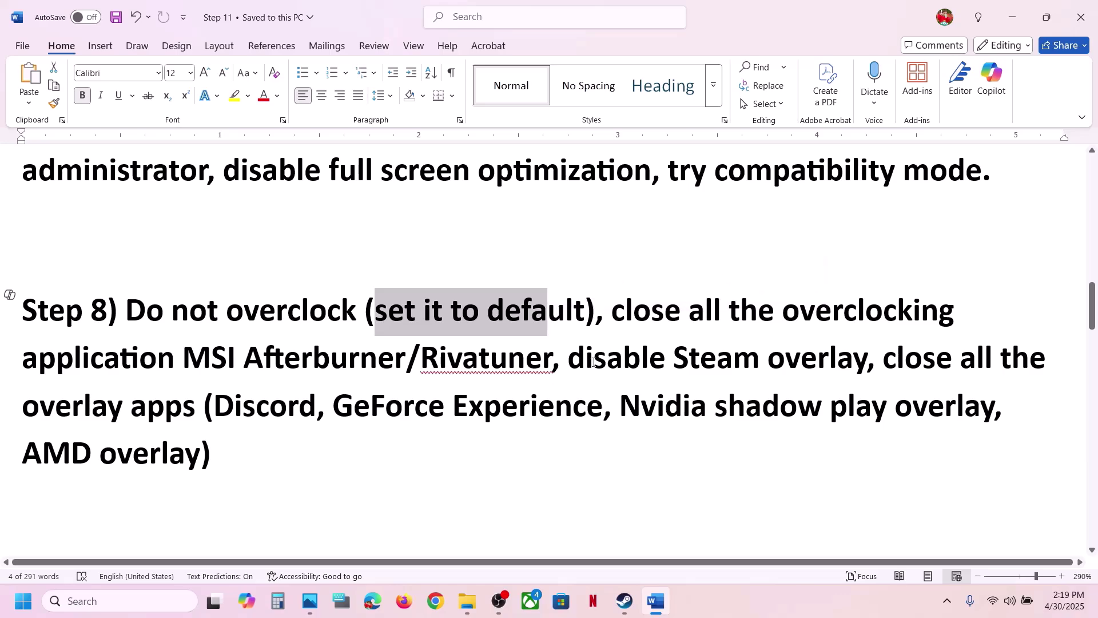
left_click_drag(584, 362, 763, 358)
left_click(593, 601)
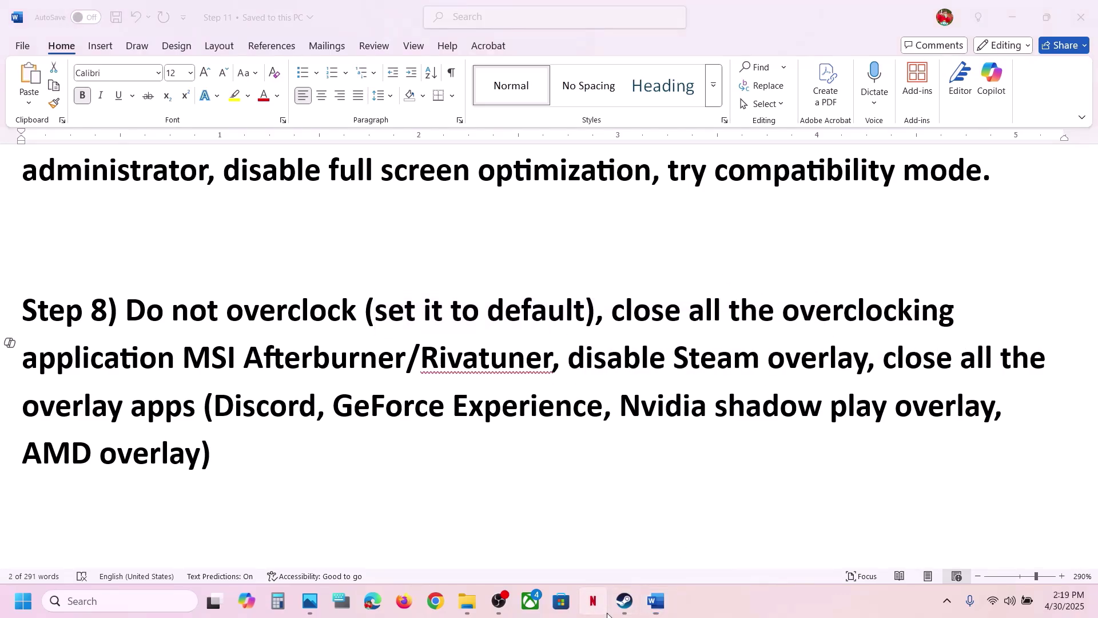
Open Wuthering Waves' Steam properties to inspect its launch options.
left_click(619, 611)
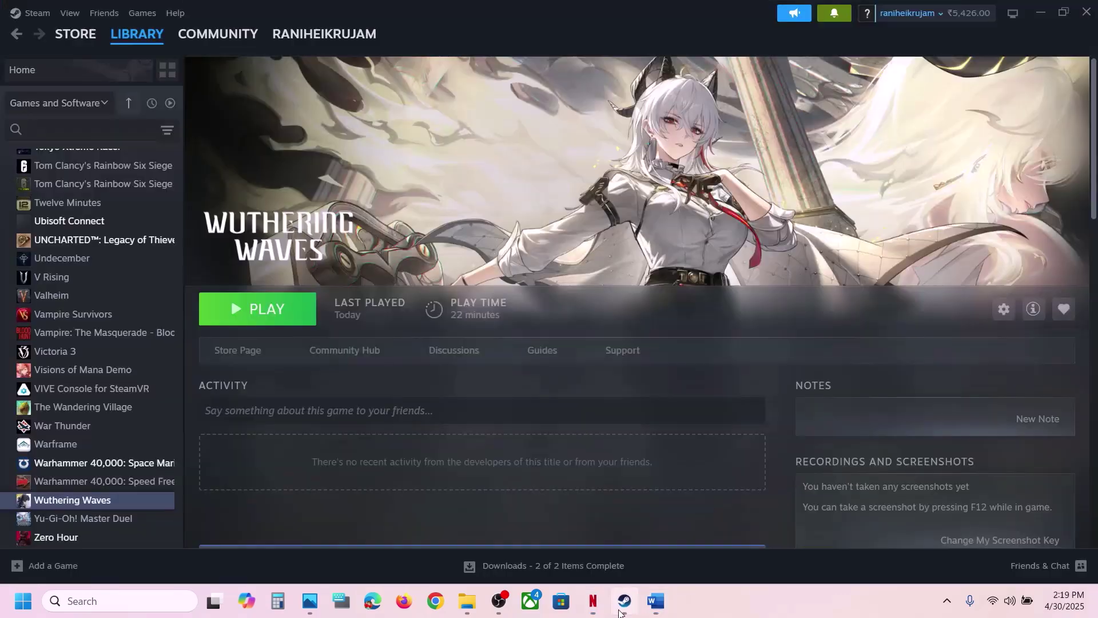
right_click(78, 500)
left_click(126, 490)
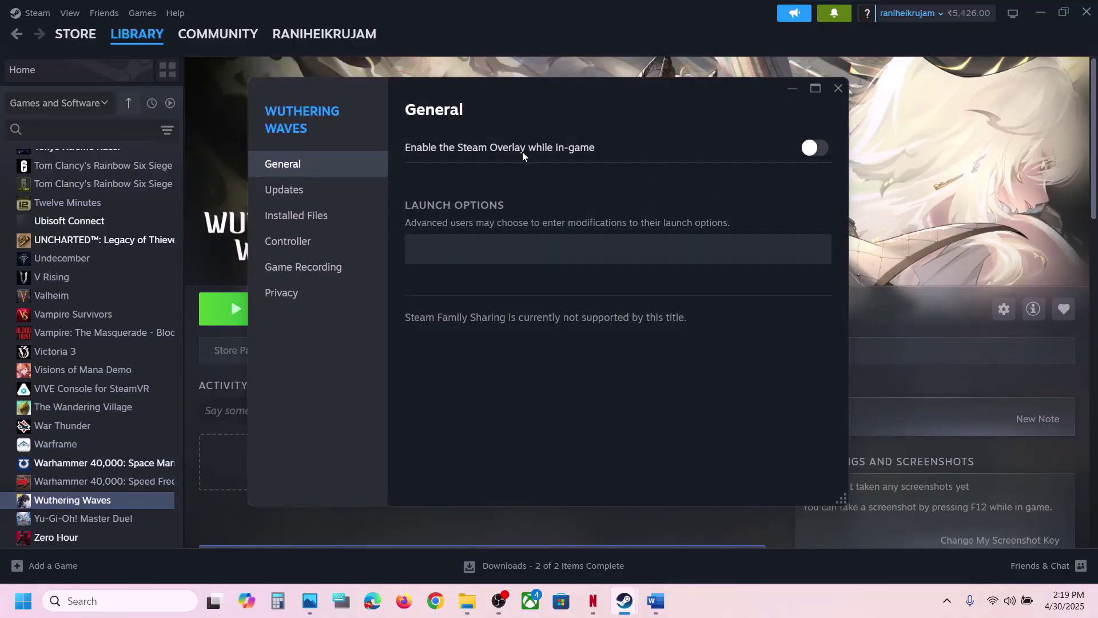
left_click(842, 92)
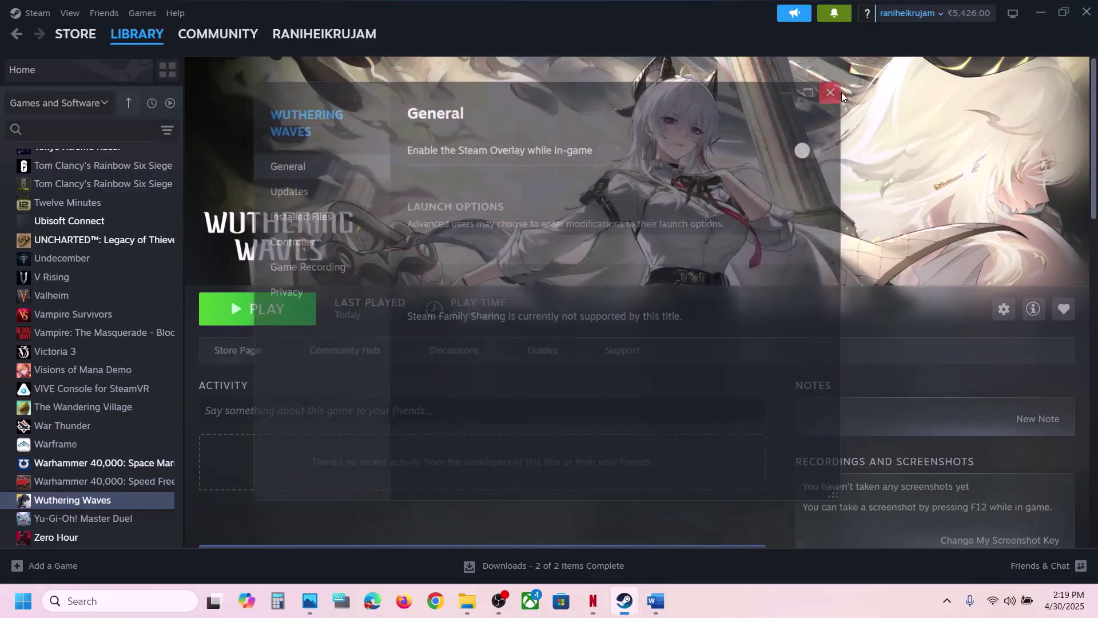
right_click(98, 506)
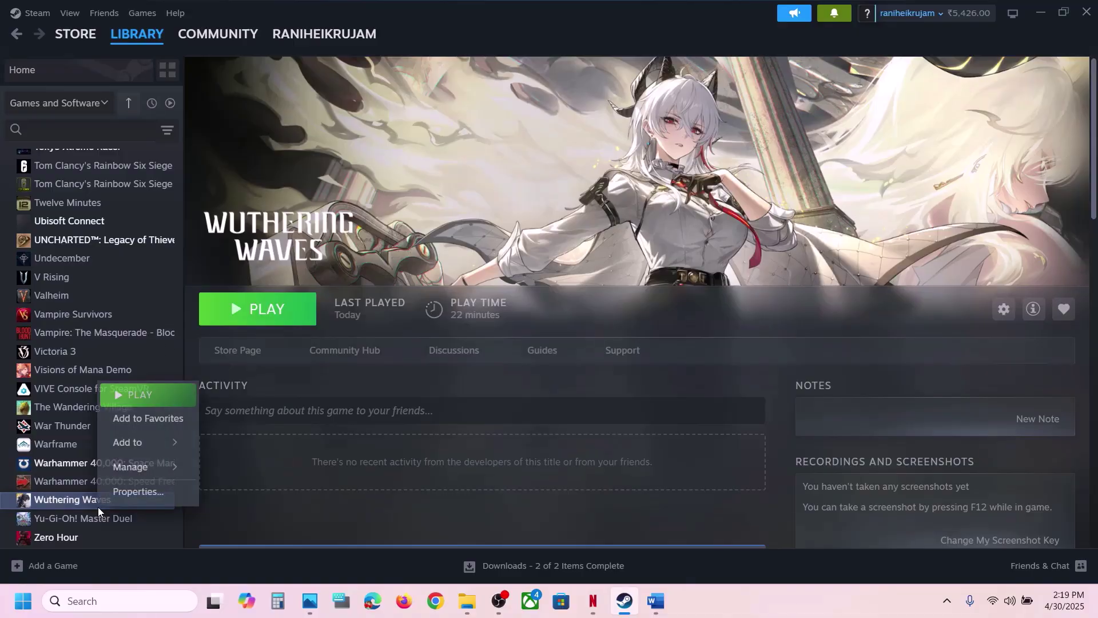
left_click(166, 490)
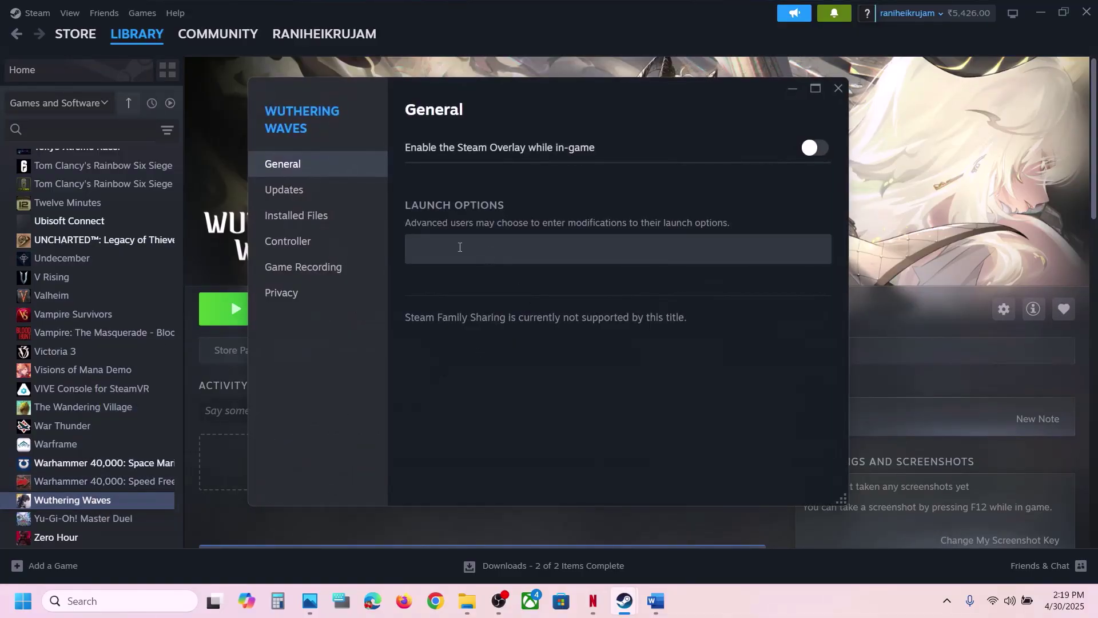
left_click(460, 247)
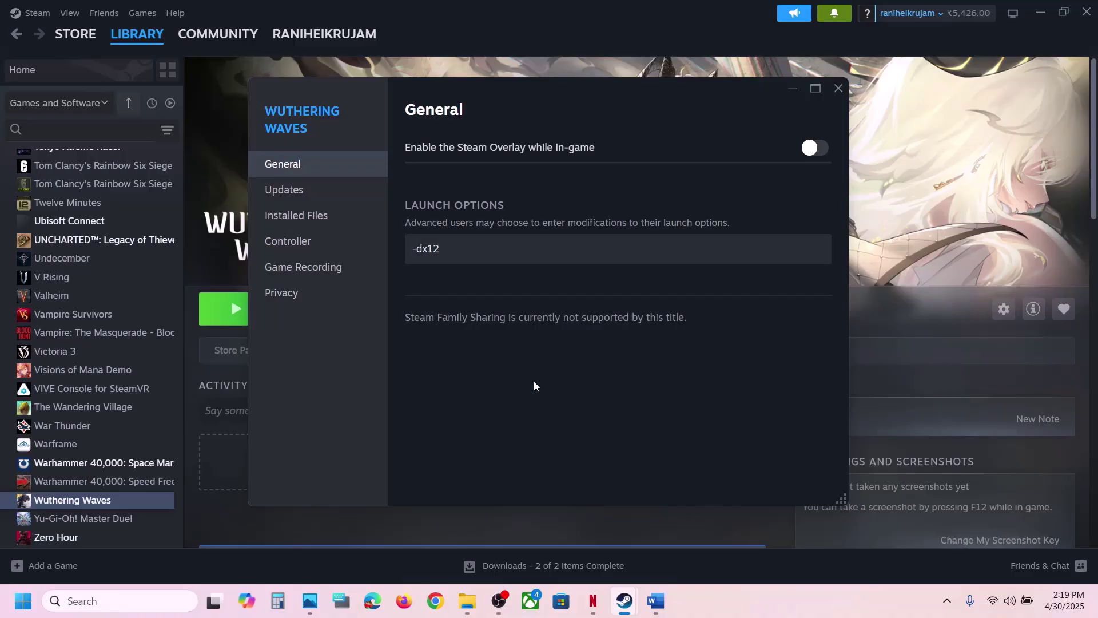
left_click(837, 90)
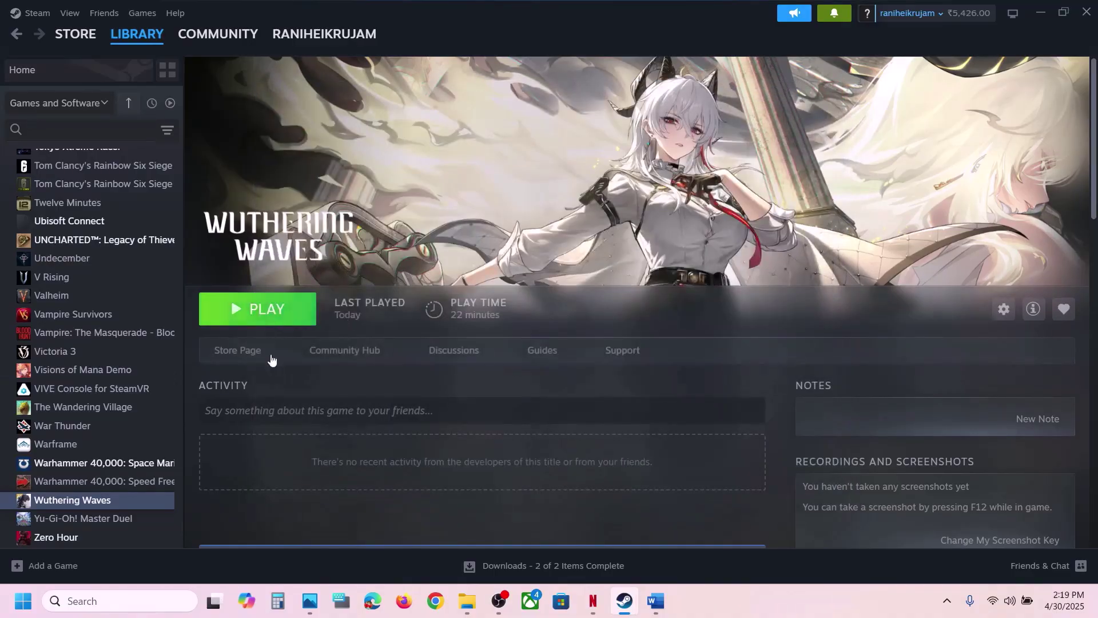
Replace the -dx12 launch option with -dx11 and close the properties.
right_click(80, 501)
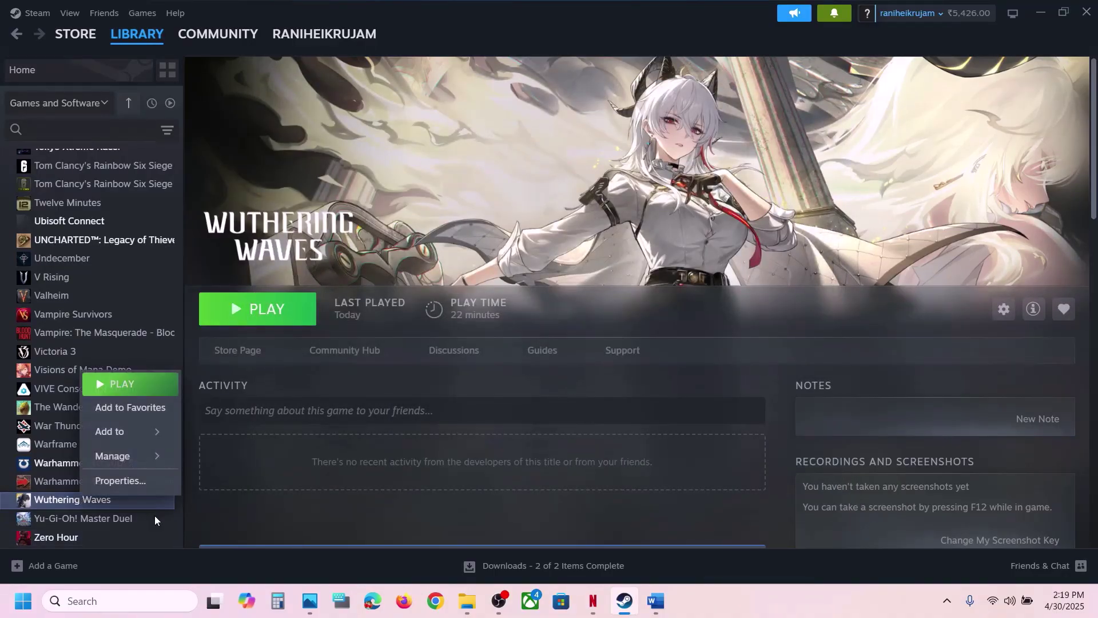
left_click(163, 481)
left_click_drag(501, 261, 367, 241)
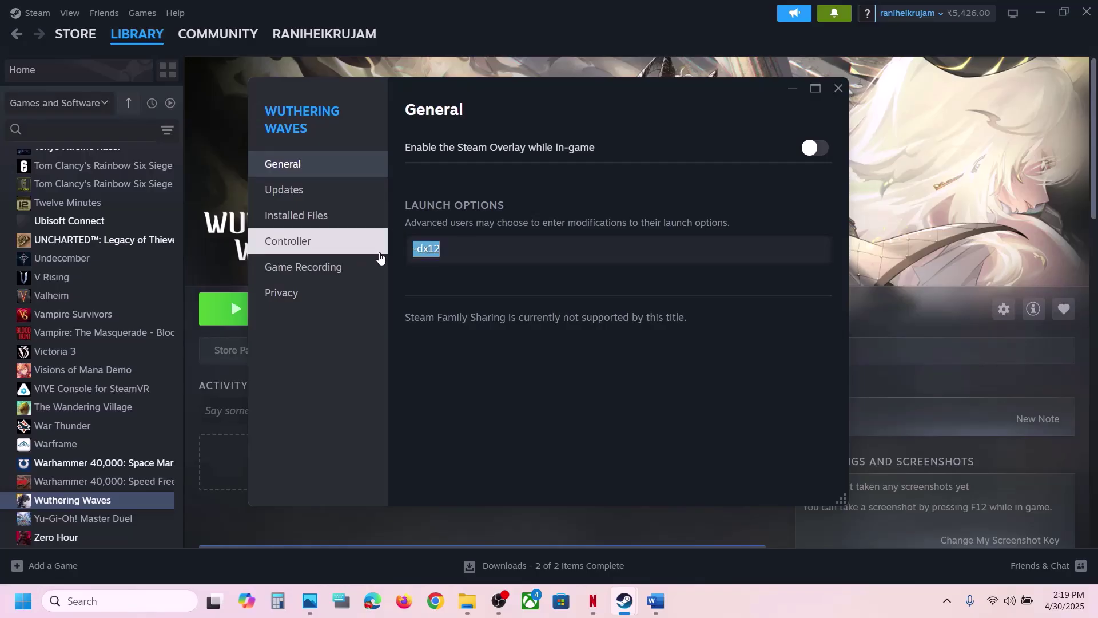
type("-dx11")
left_click(434, 266)
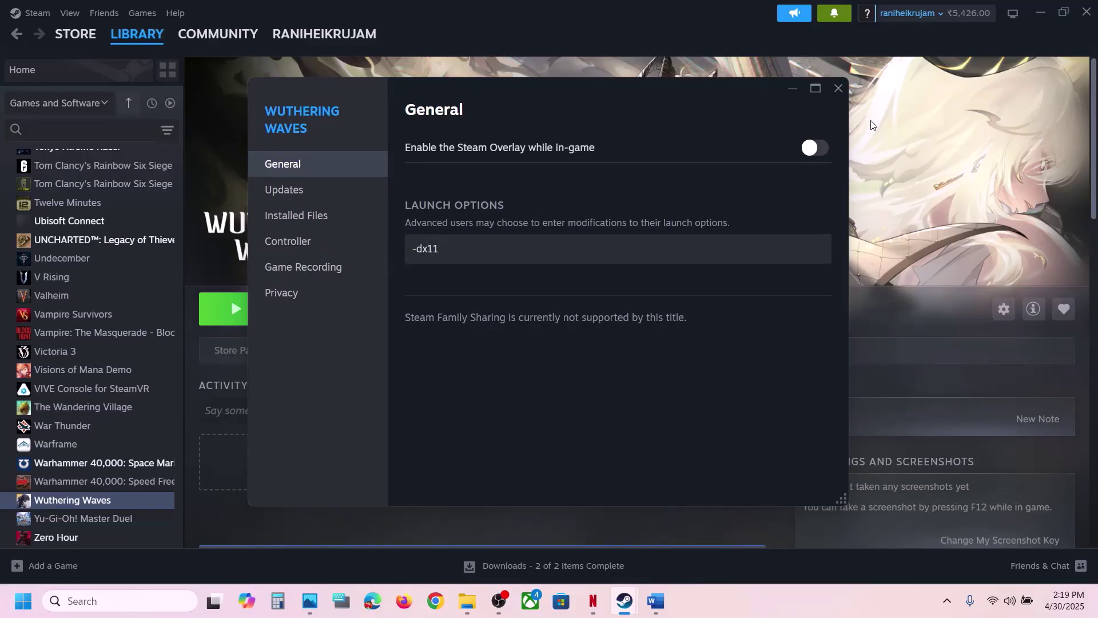
left_click(836, 91)
Review the Word guide's Step 8 and Step 9 text.
left_click(651, 600)
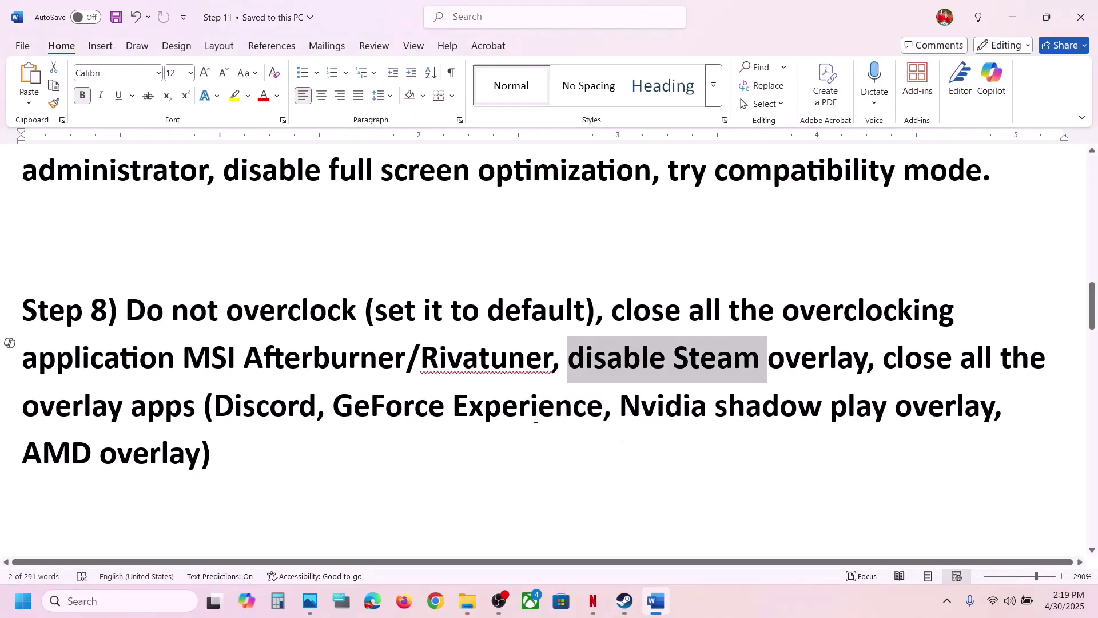
scroll(532, 419, "down", 5)
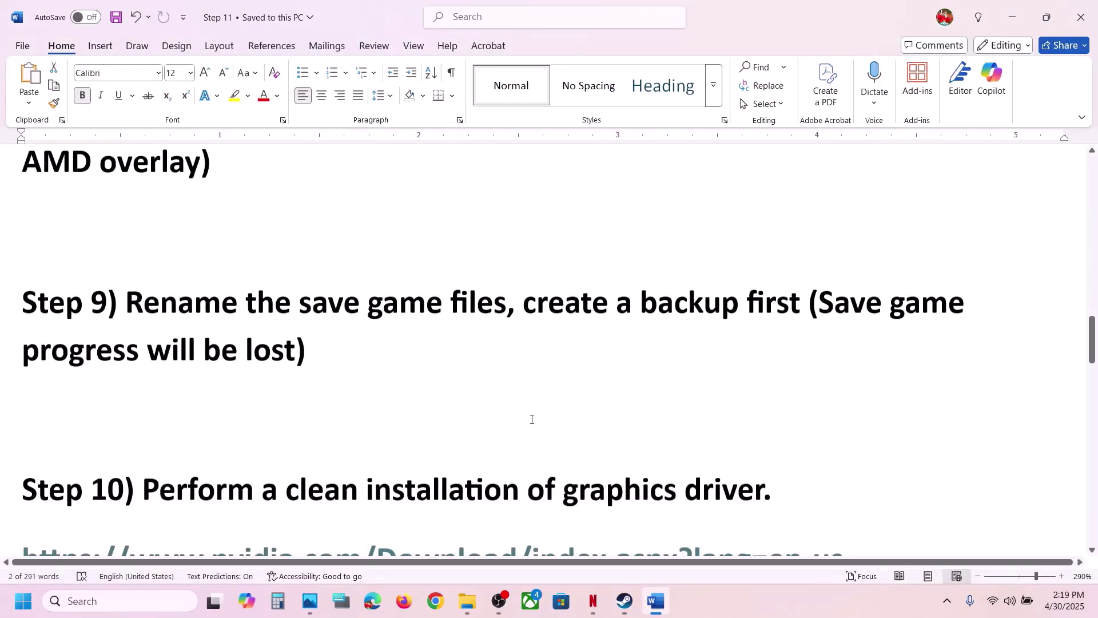
scroll(532, 419, "up", 2)
left_click_drag(127, 441, 465, 452)
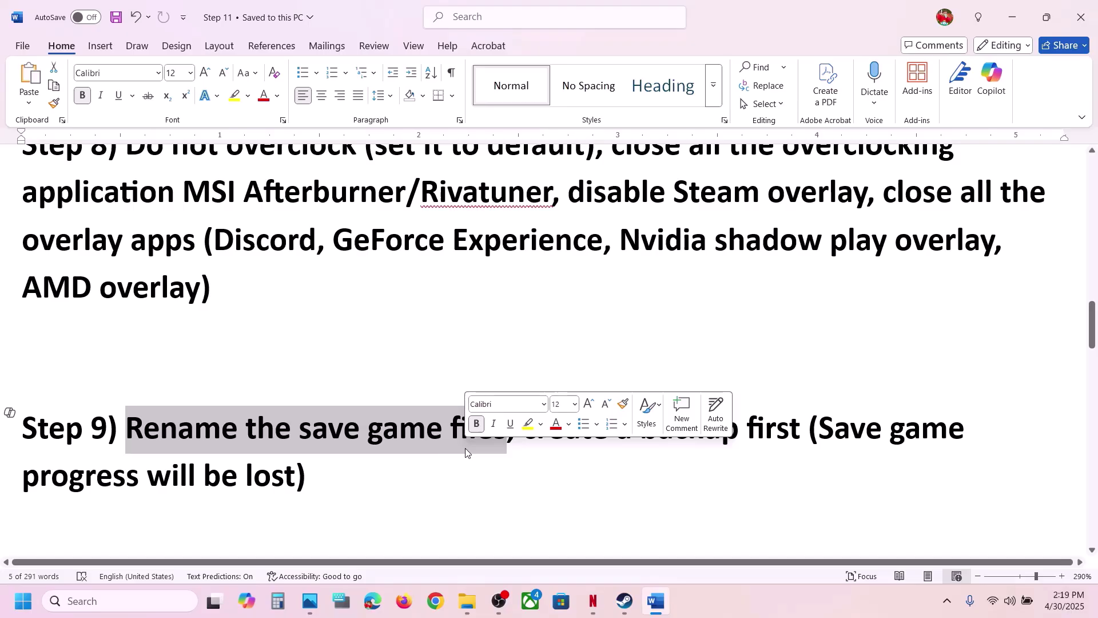
scroll(578, 318, "up", 3)
Append ', -dx11/-dx12' to Step 8's overlay instructions and save the guide.
left_click(625, 350)
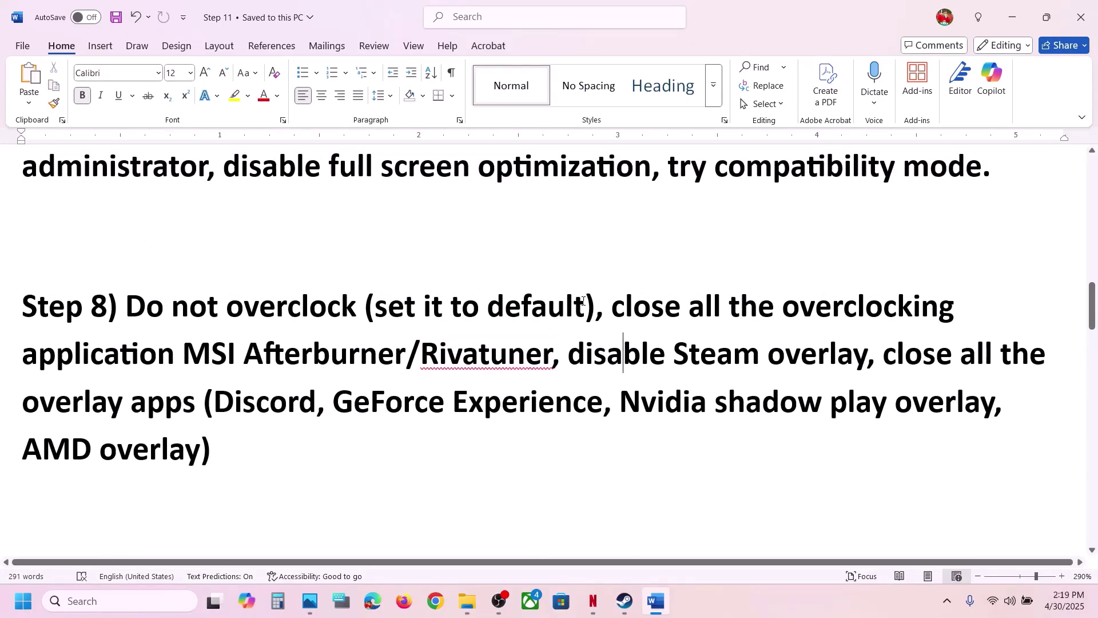
scroll(491, 320, "down", 1)
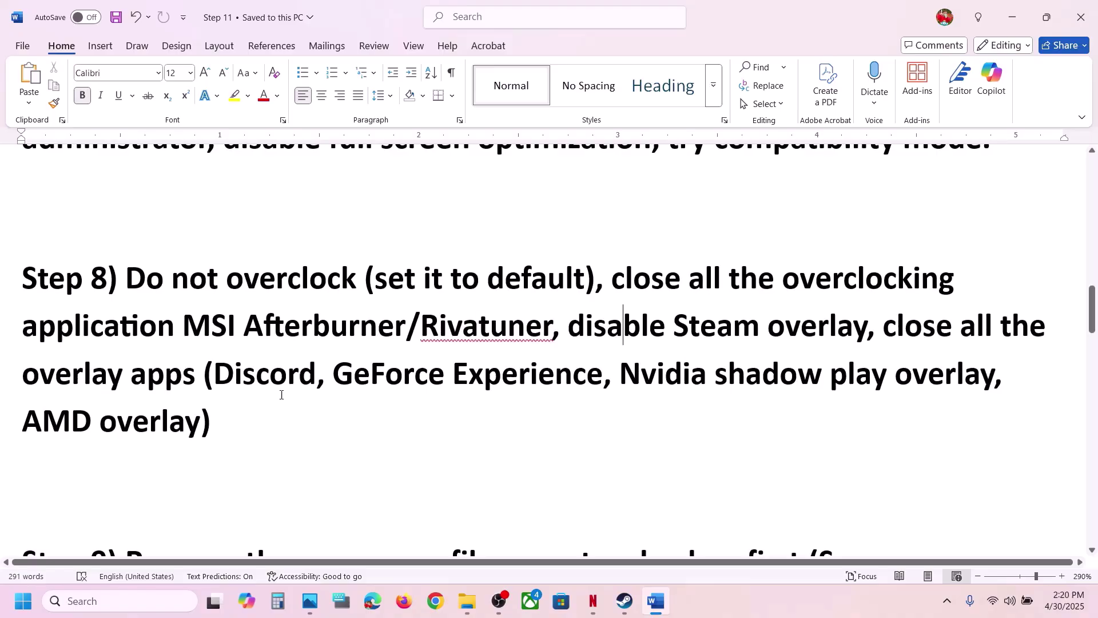
type(",")
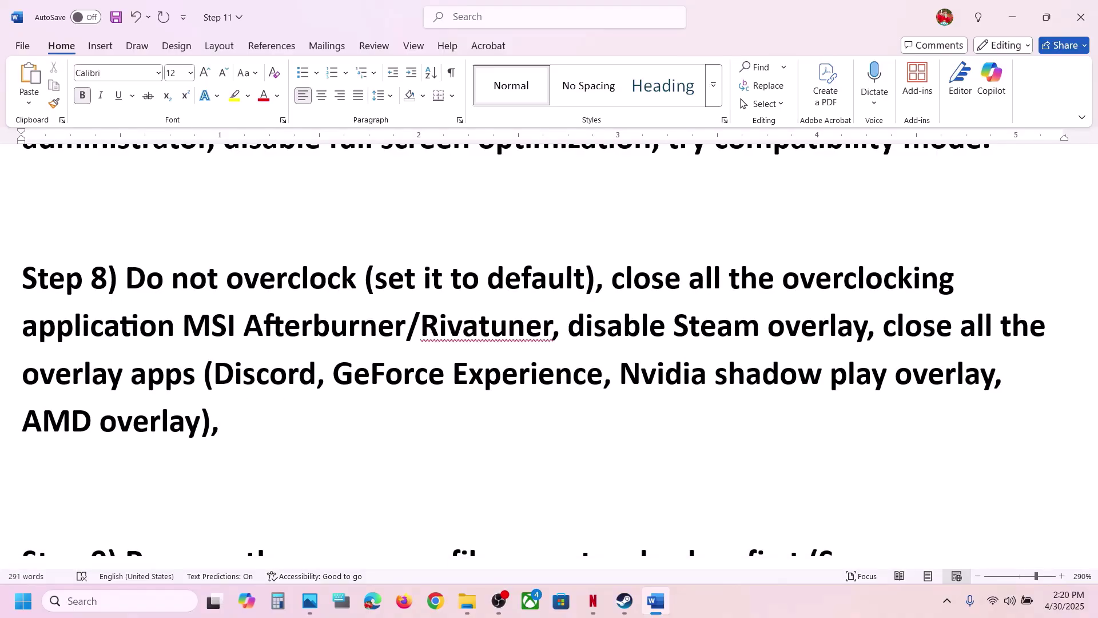
type(" -dx11")
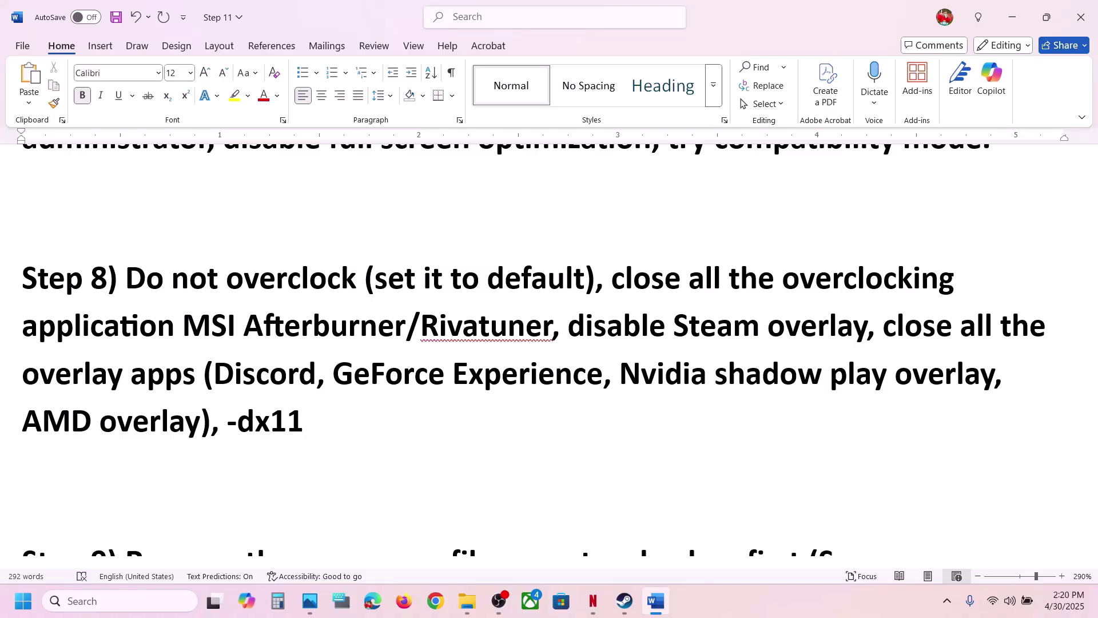
type("/-dx1")
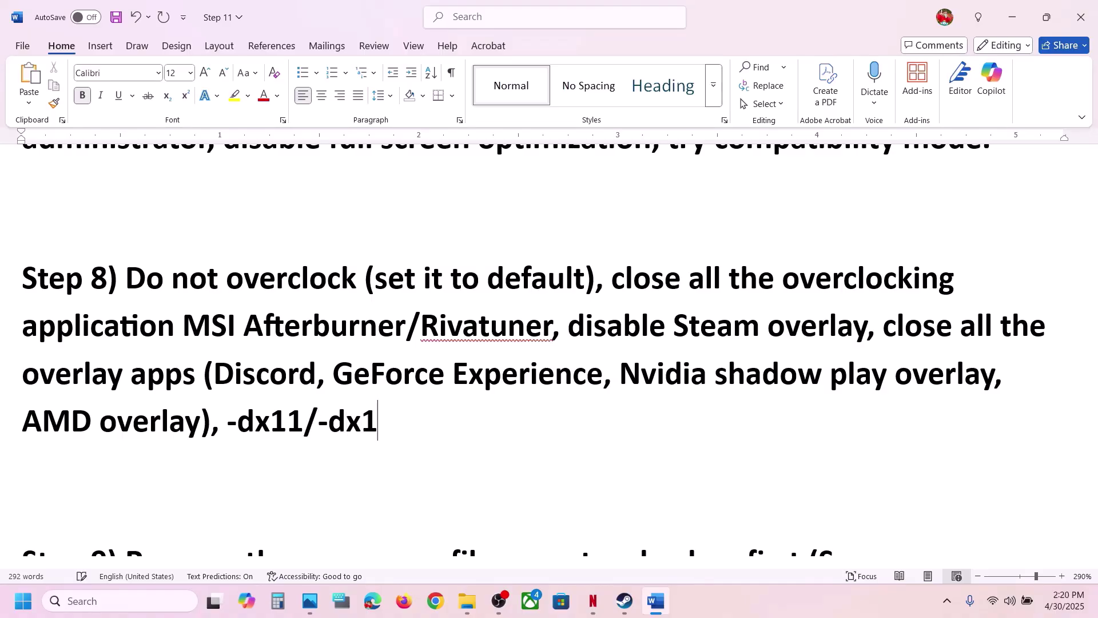
type("2")
key("ctrl+s")
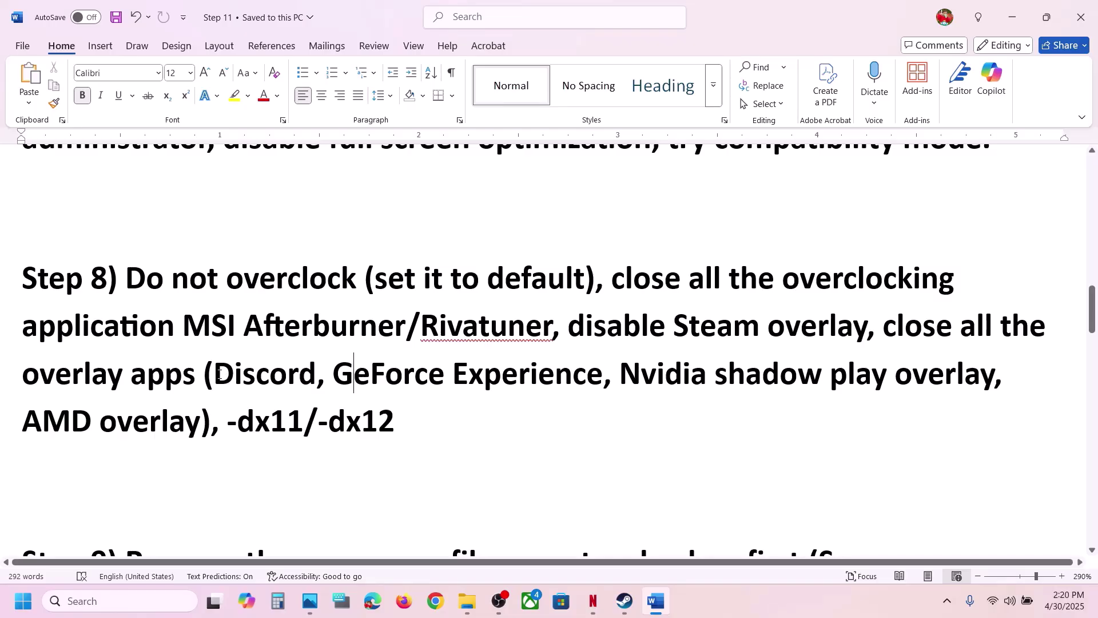
left_click_drag(219, 375, 309, 377)
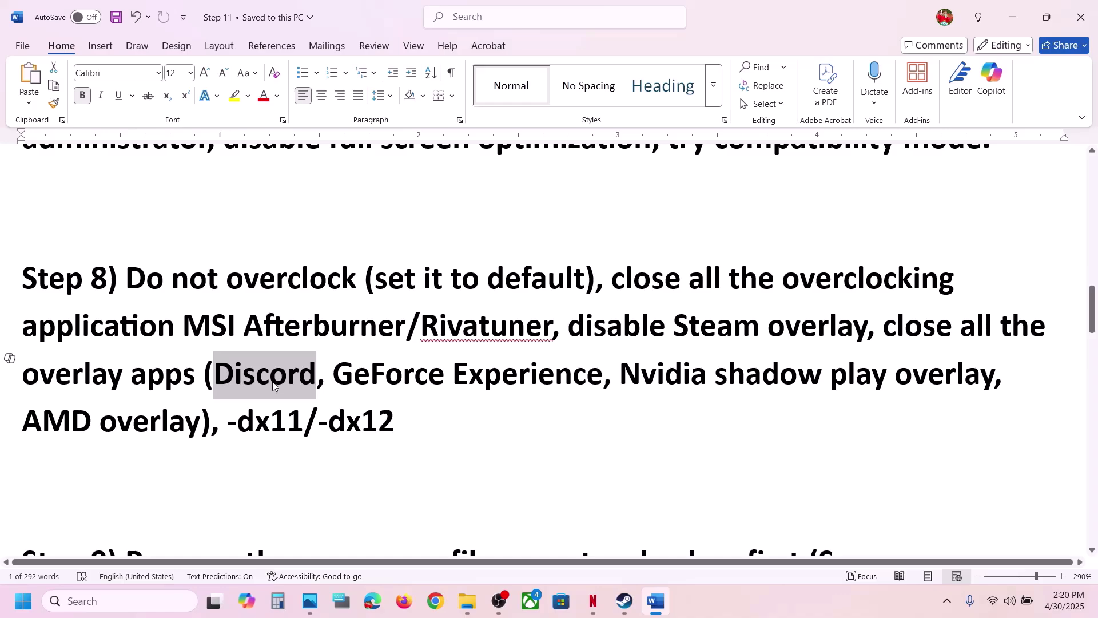
left_click(295, 378)
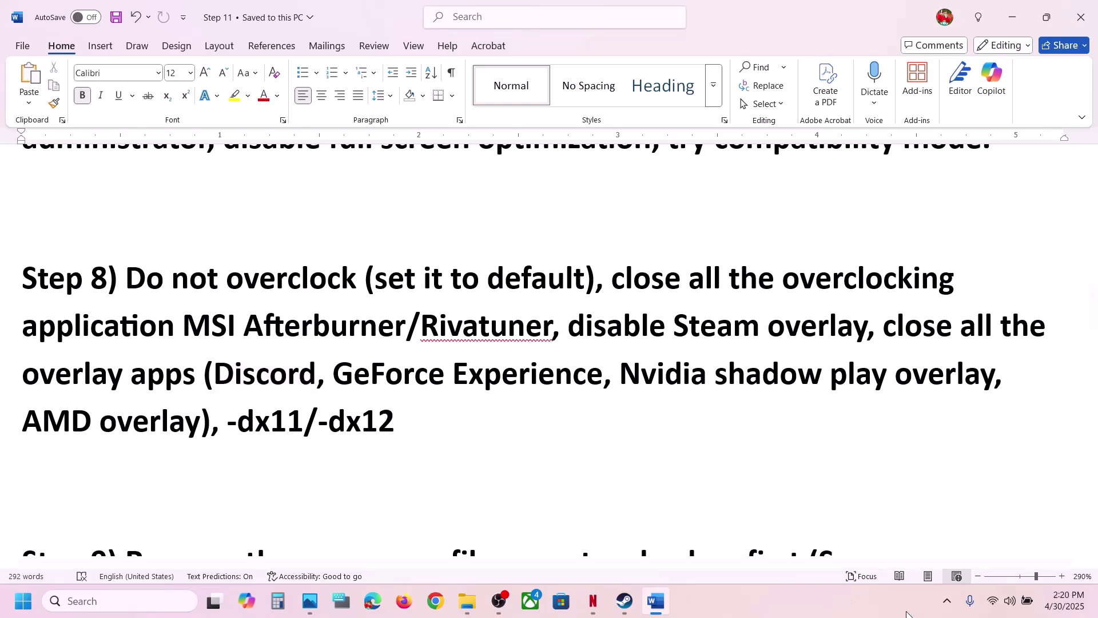
left_click(949, 614)
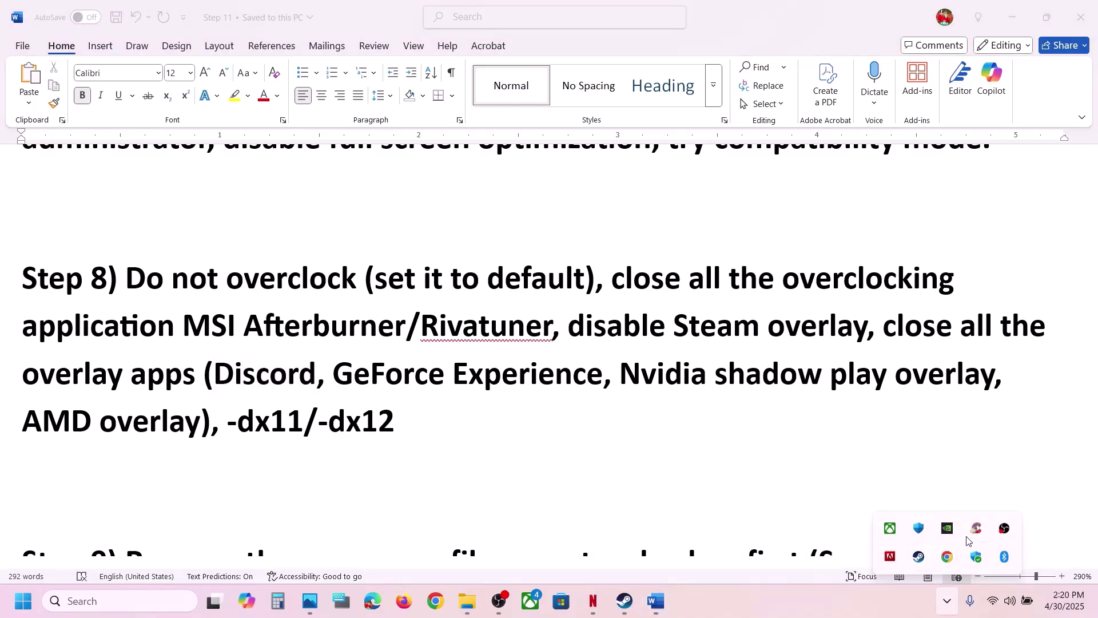
right_click(976, 527)
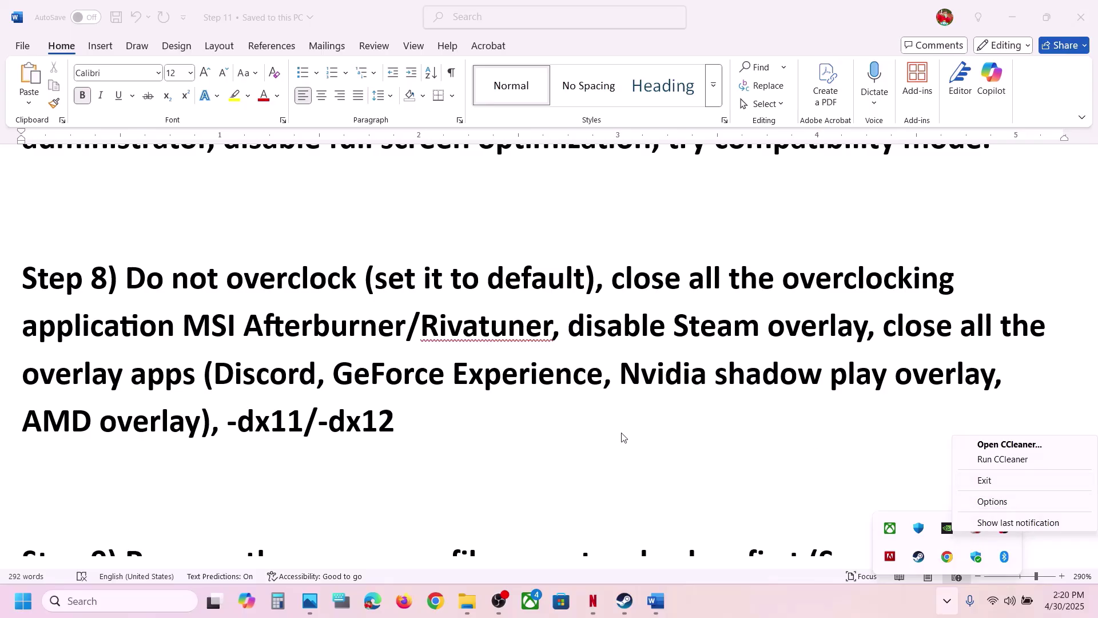
left_click(544, 423)
left_click(266, 378)
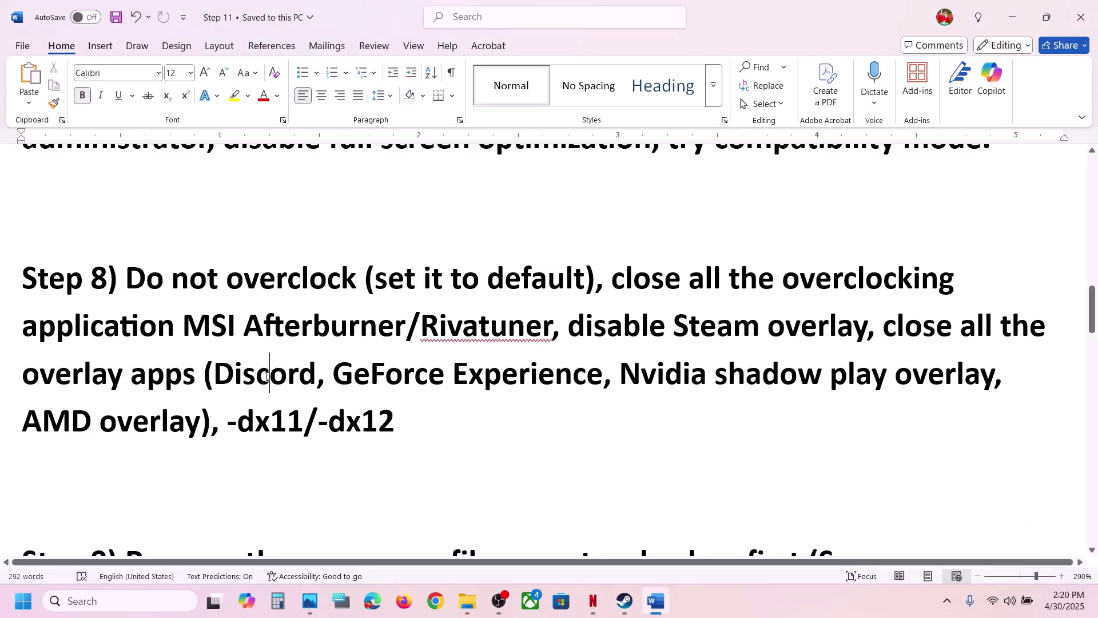
left_click(129, 612)
type("nvid")
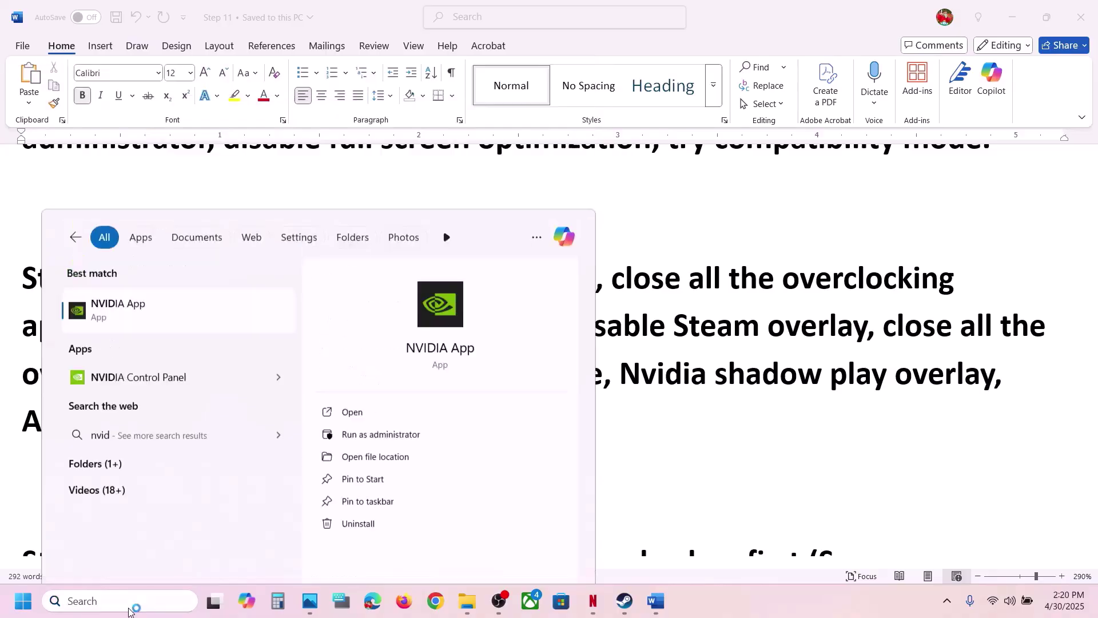
key("Return")
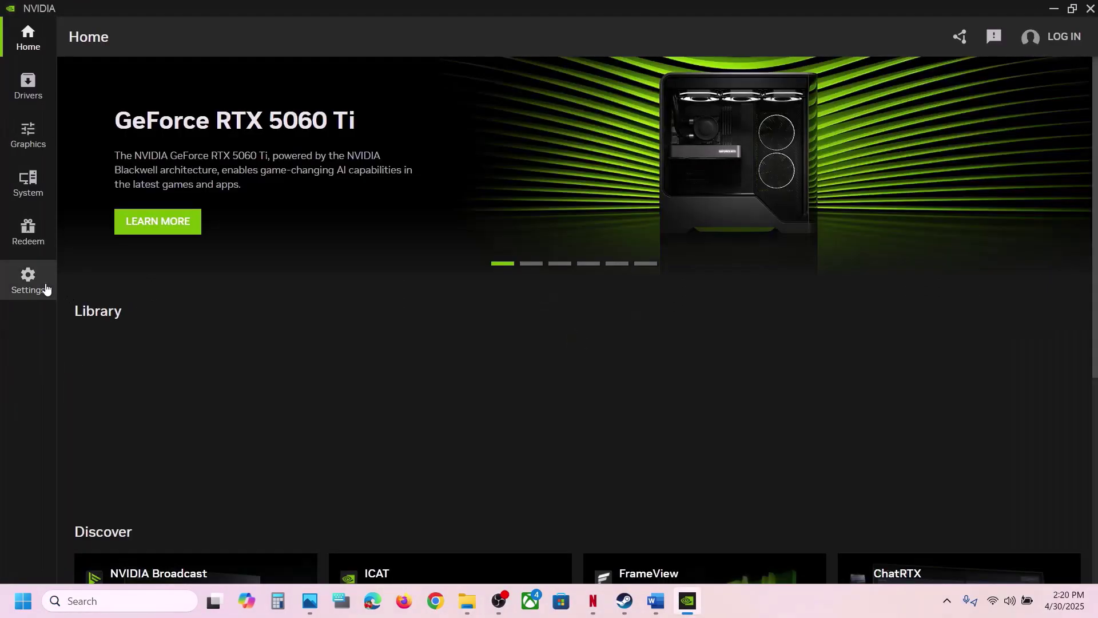
left_click(36, 286)
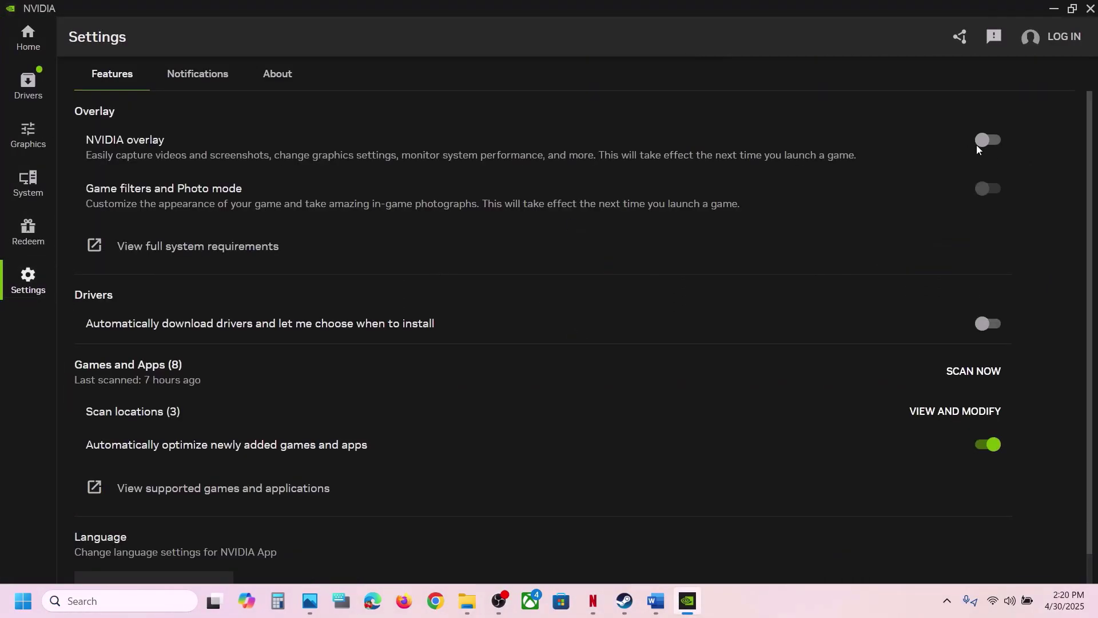
left_click(1090, 8)
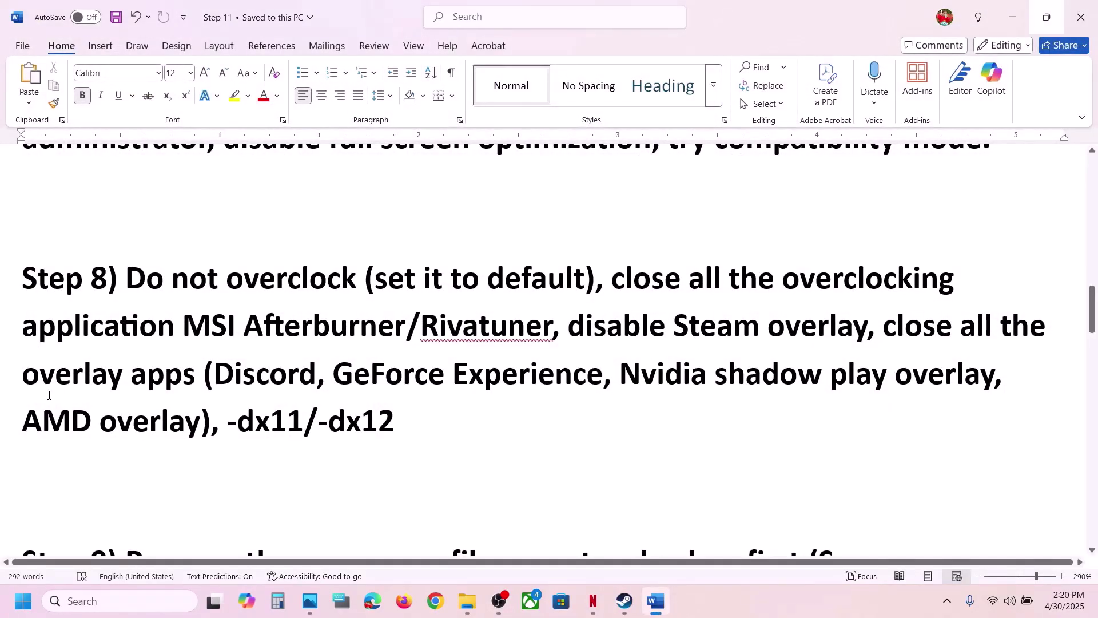
Select Step 9's backup phrases like 'create a backup first', then switch back to Steam.
left_click_drag(33, 385, 602, 377)
left_click(513, 372)
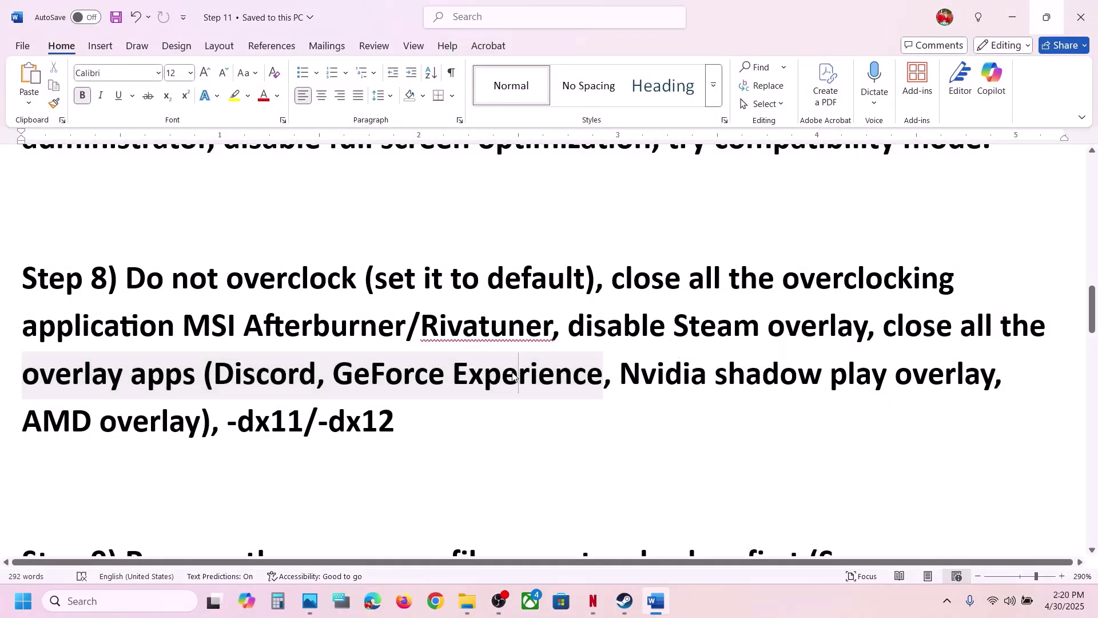
scroll(512, 372, "down", 2)
scroll(513, 372, "down", 2)
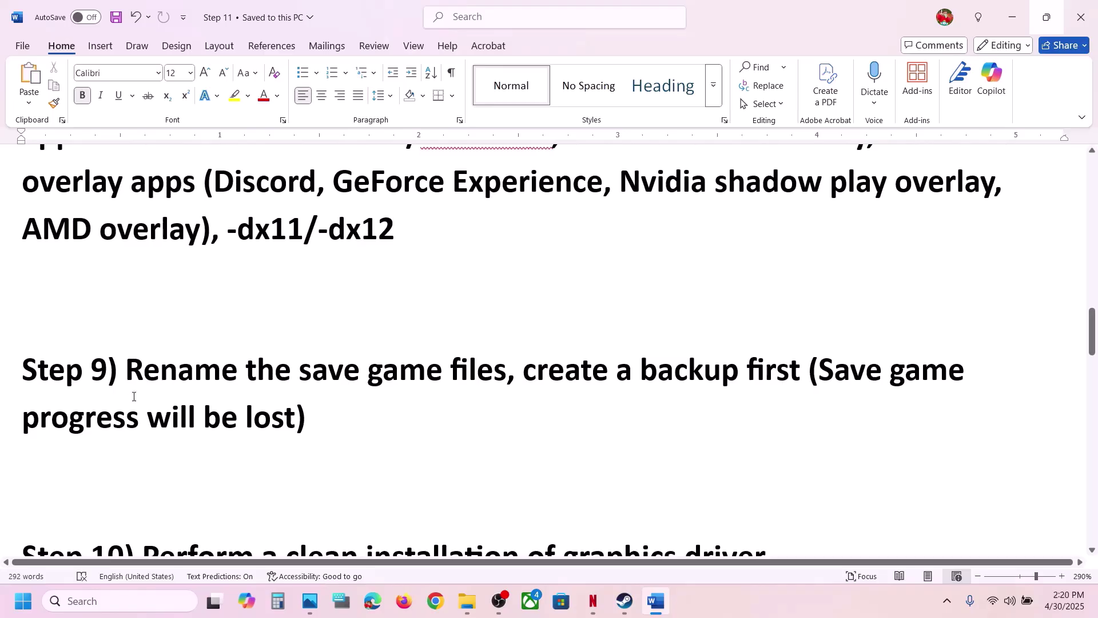
left_click_drag(134, 397, 107, 372)
left_click(478, 373)
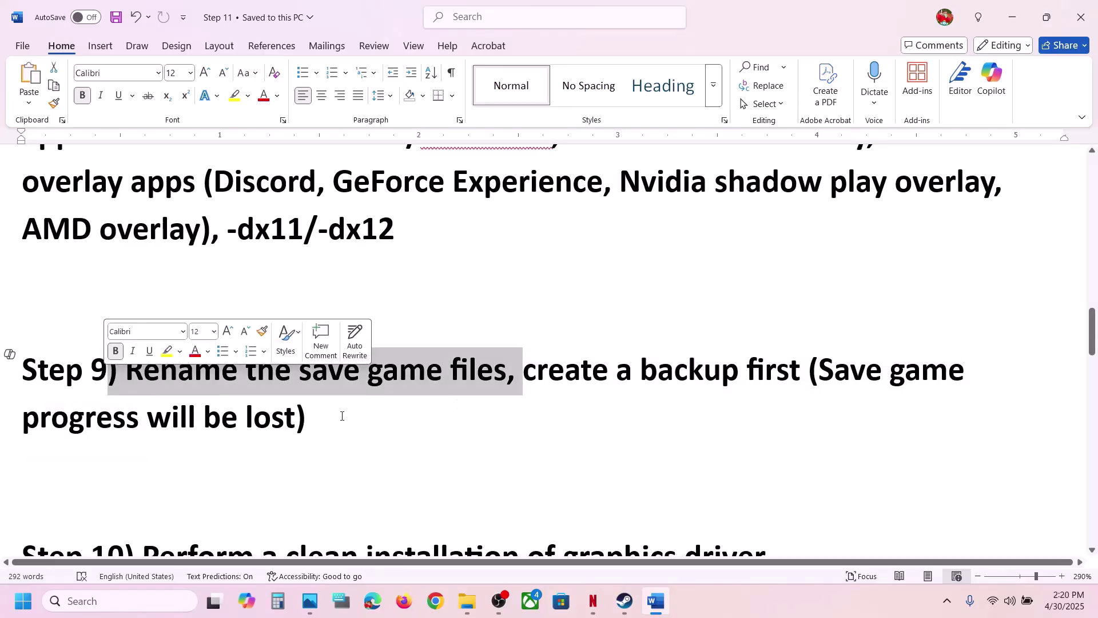
left_click_drag(820, 367, 313, 422)
left_click(312, 422)
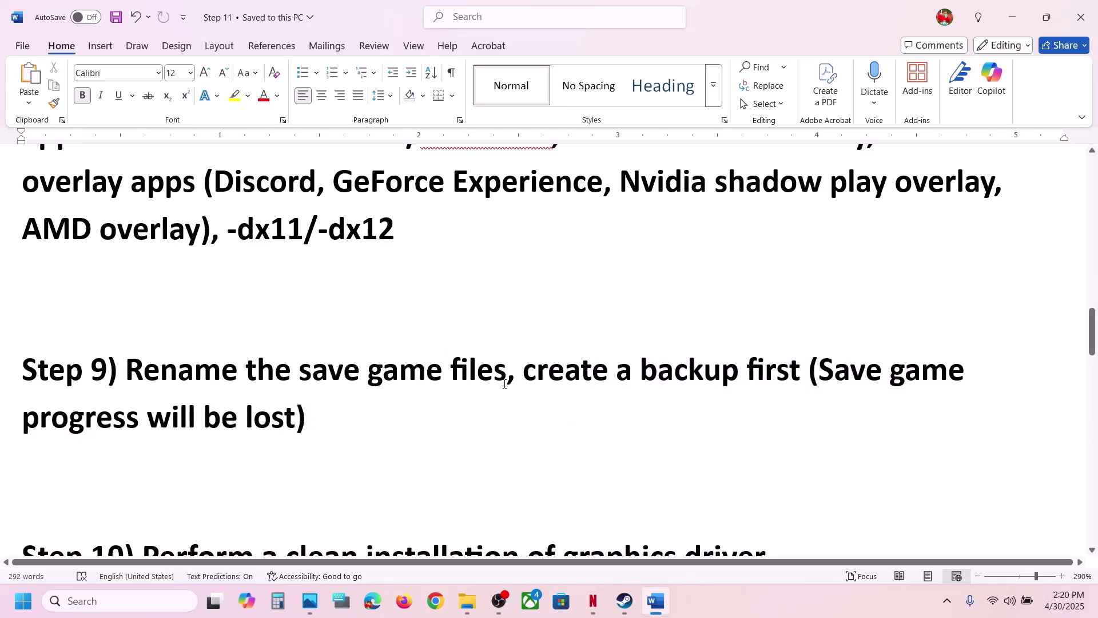
left_click_drag(537, 375, 803, 371)
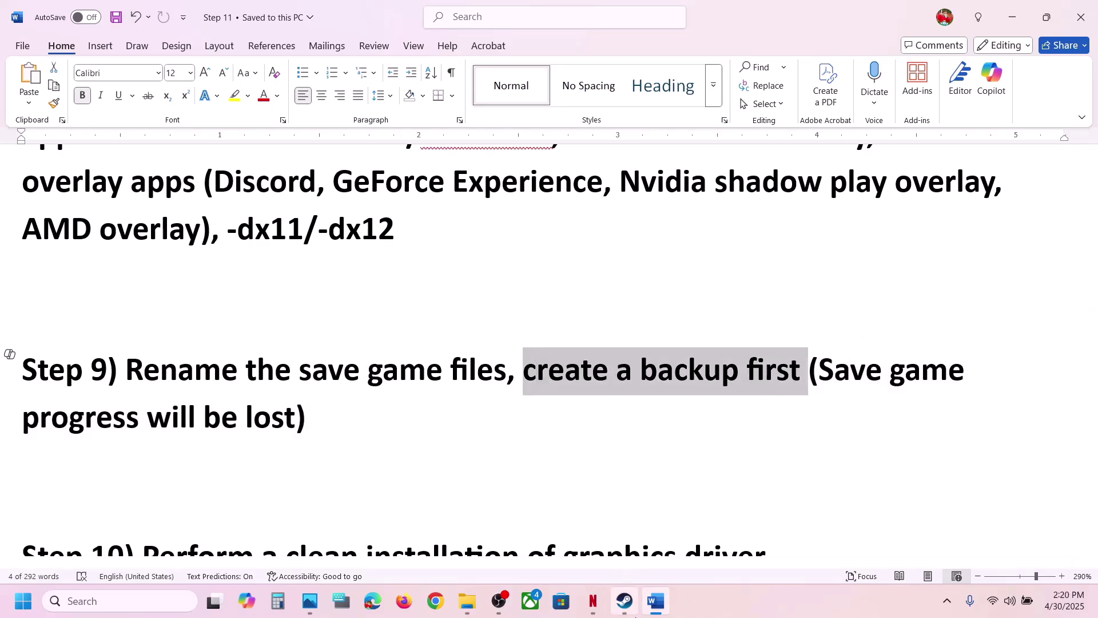
left_click(624, 600)
Copy the Saved folder from the game's Client folder and paste a backup onto the desktop.
right_click(69, 499)
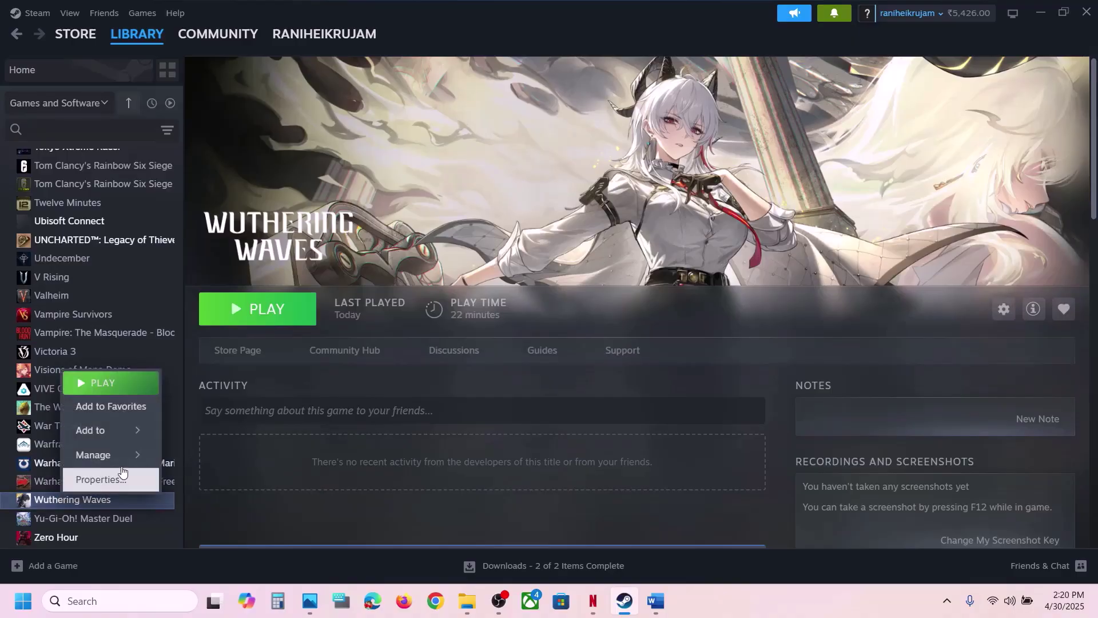
mouse_move(134, 461)
left_click(212, 334)
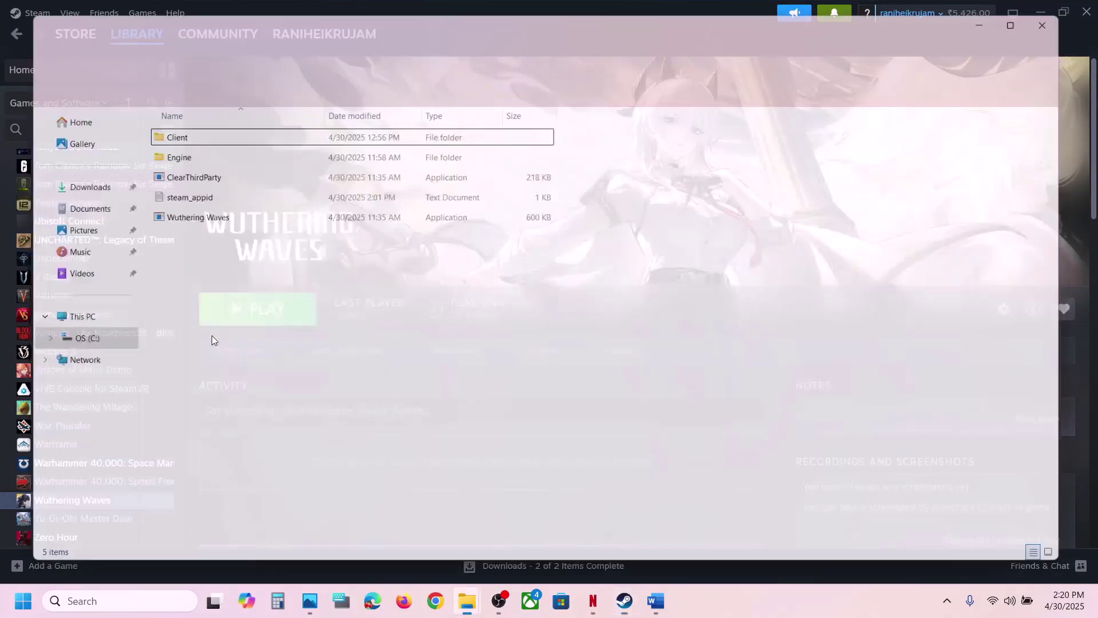
double_click(175, 137)
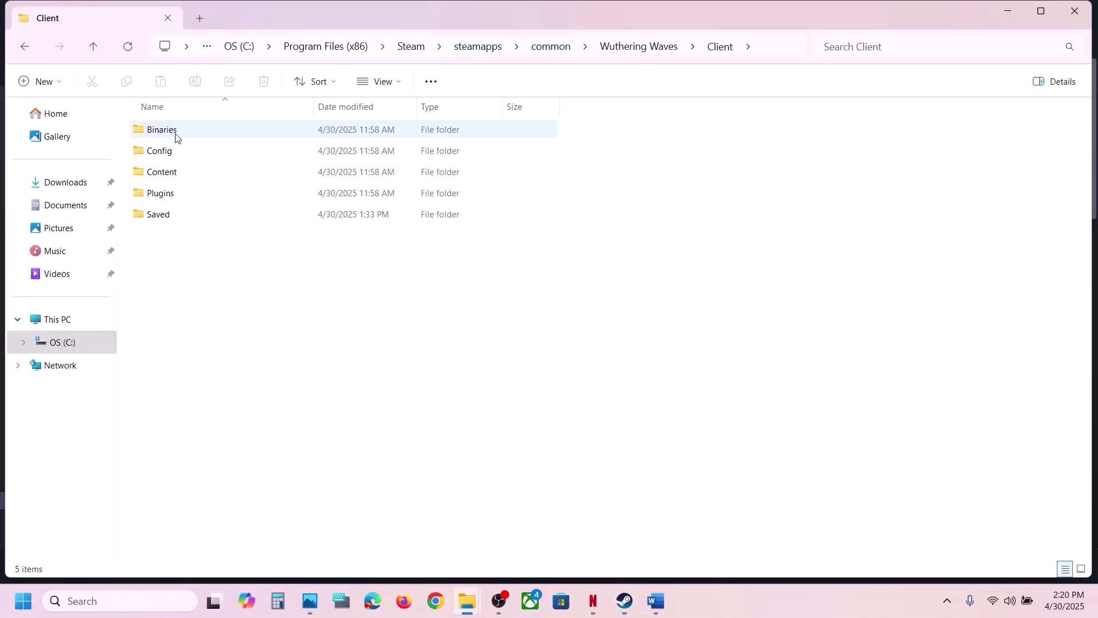
left_click(188, 219)
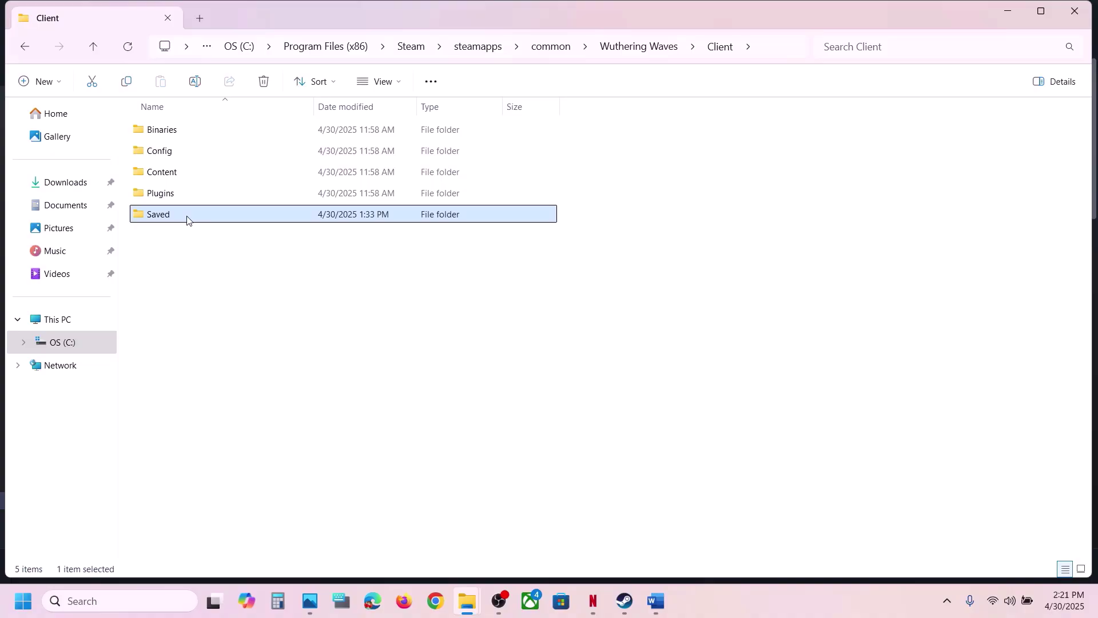
right_click(187, 219)
left_click(253, 181)
key("super+d")
key("ctrl+v")
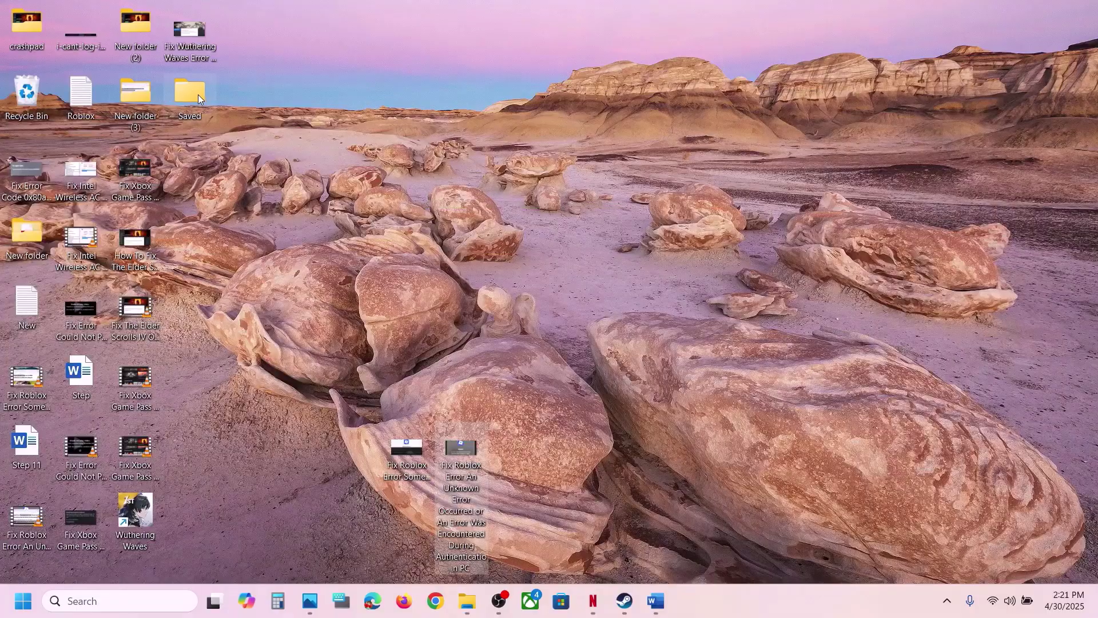
left_click_drag(198, 94, 516, 218)
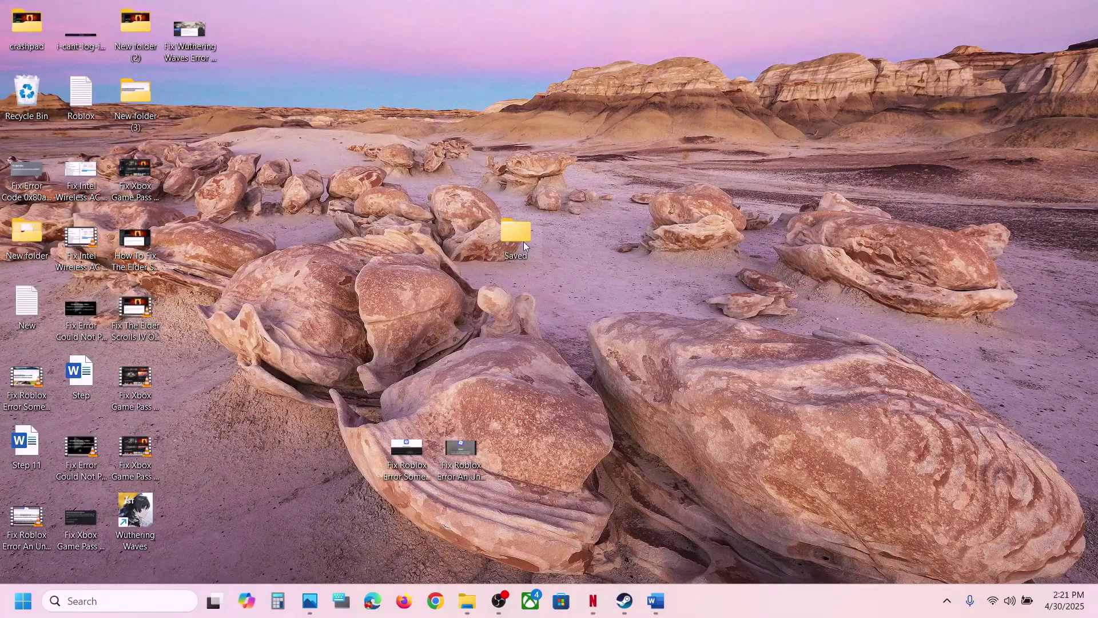
Rename the original Saved folder in Client to Saved.old, then return to the Word guide.
mouse_move(468, 597)
left_click(544, 526)
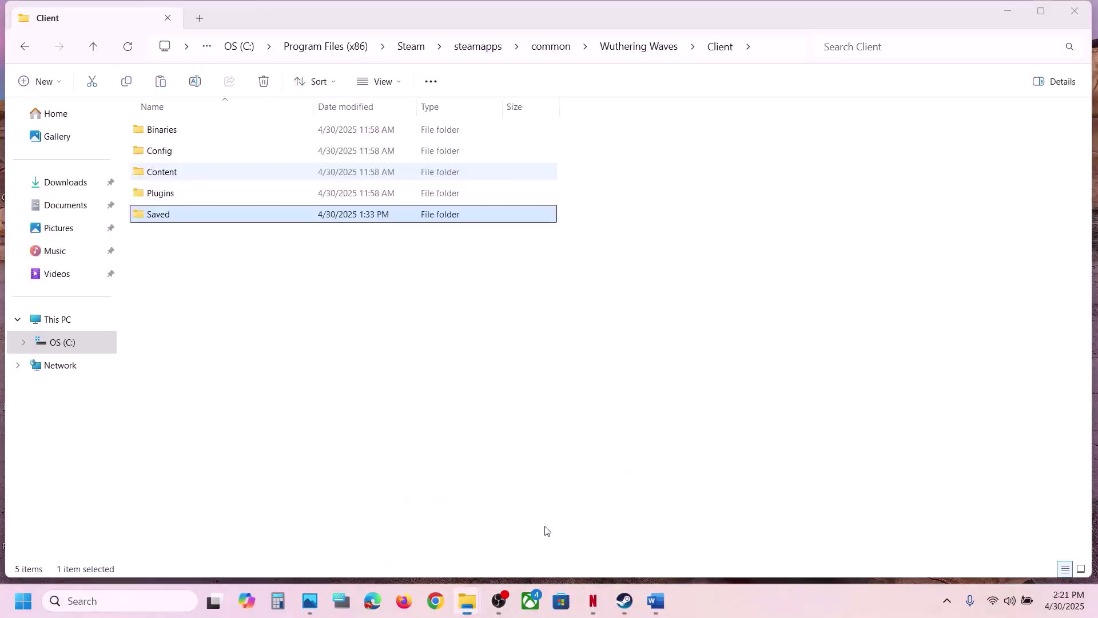
right_click(183, 216)
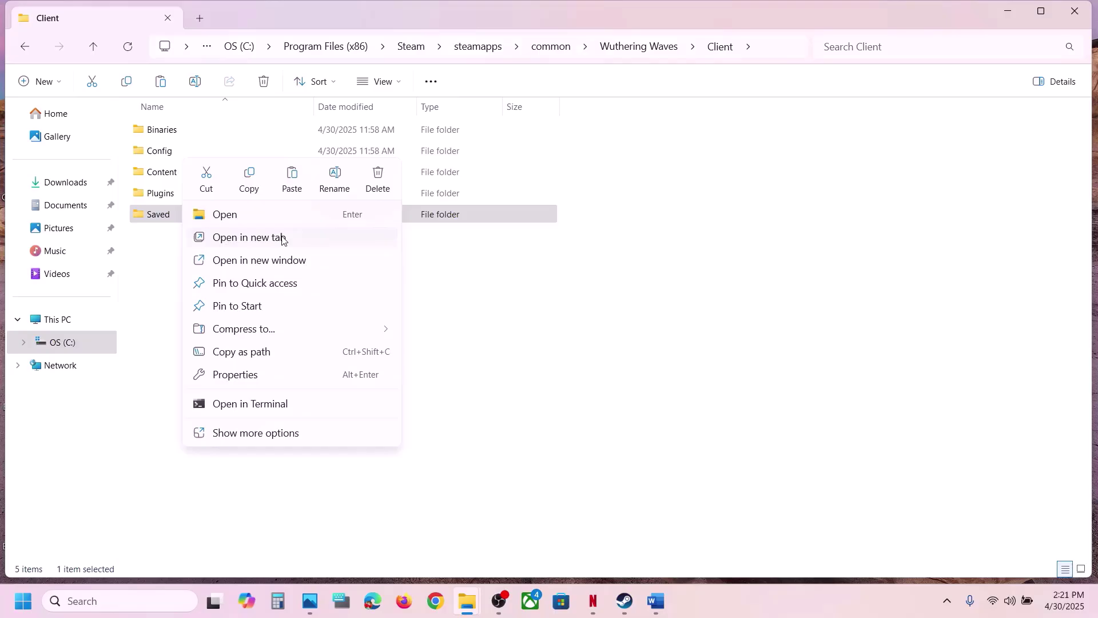
left_click(333, 178)
left_click(191, 211)
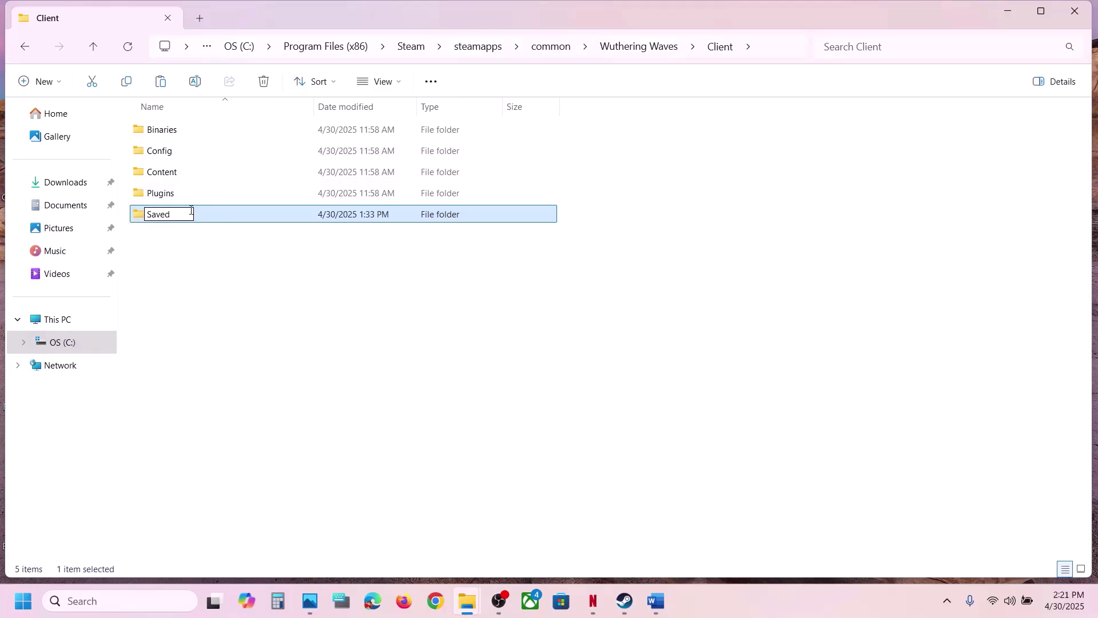
type(".old")
key("Return")
left_click(581, 452)
left_click(656, 600)
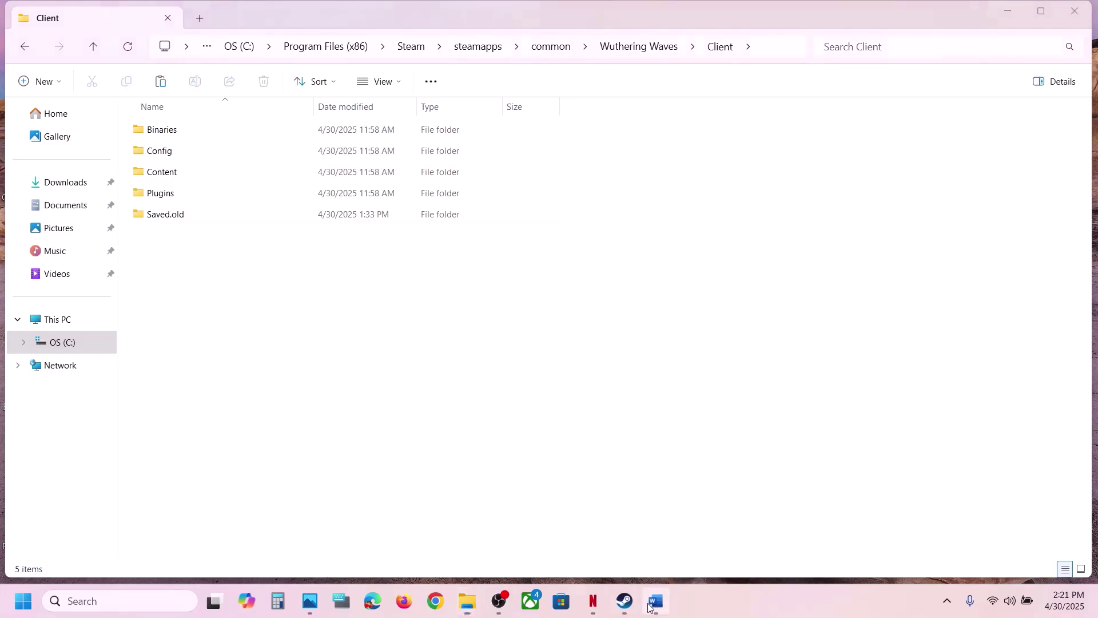
scroll(534, 404, "down", 5)
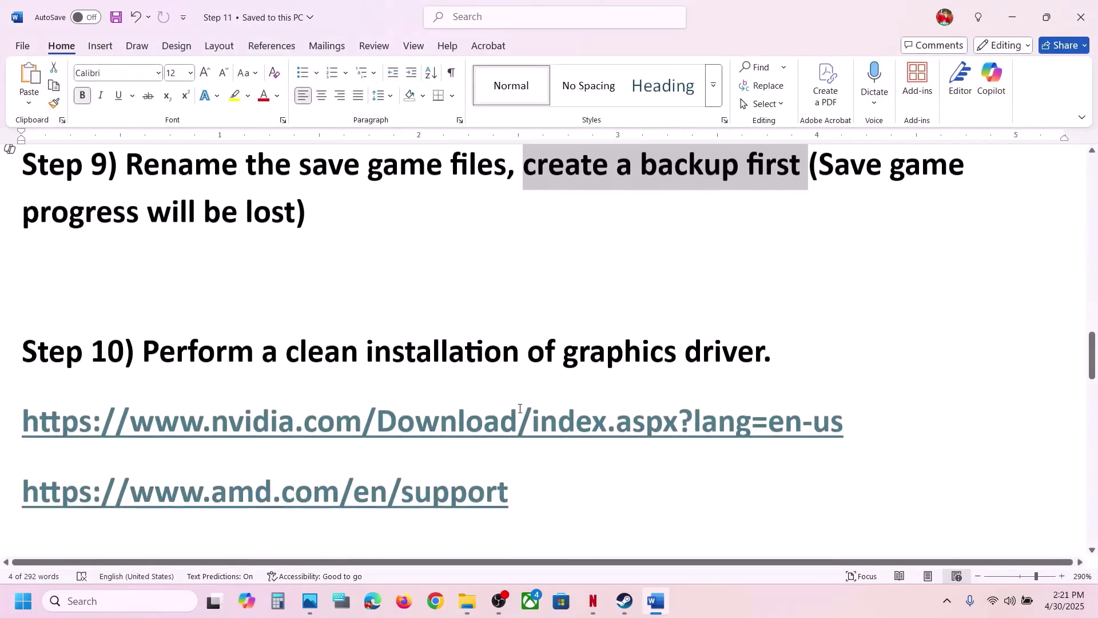
left_click_drag(184, 349, 763, 352)
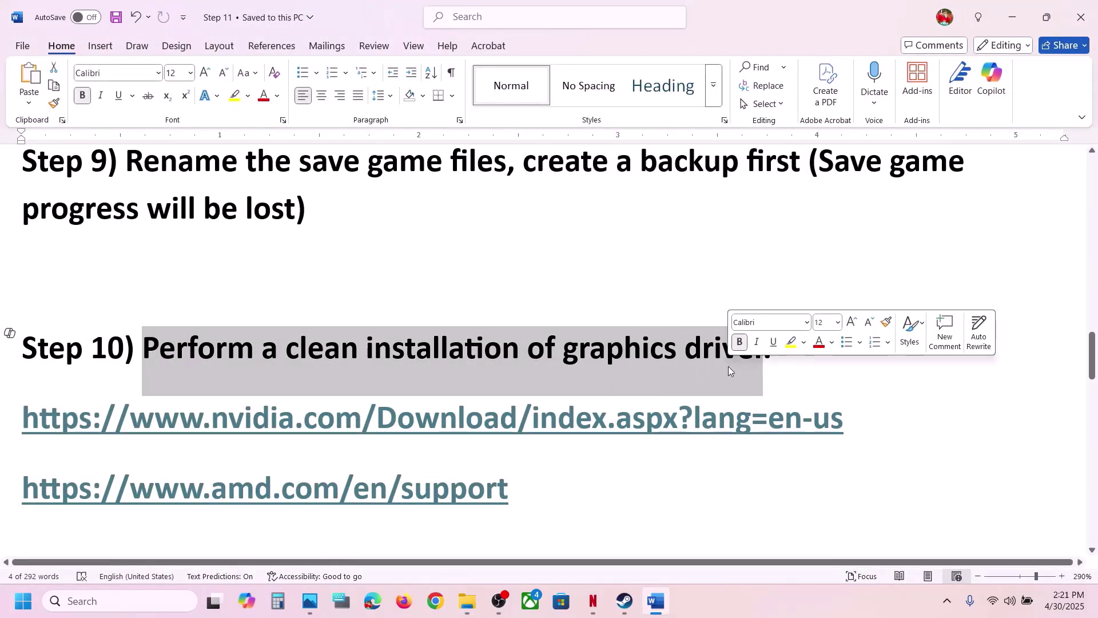
scroll(250, 414, "down", 1)
left_click_drag(250, 414, 592, 409)
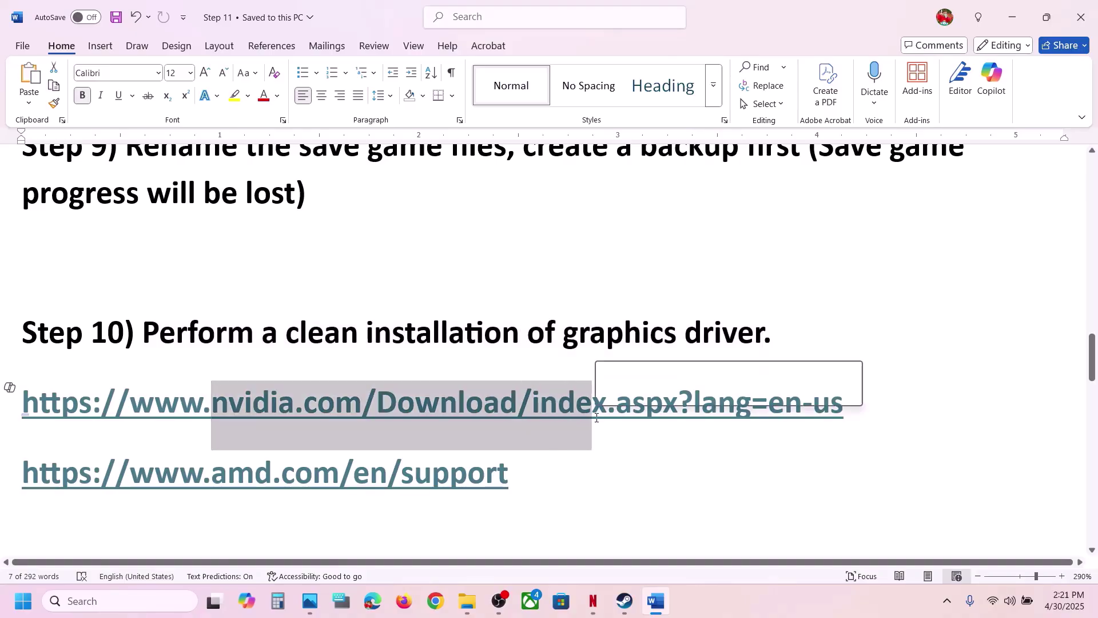
left_click_drag(213, 476, 506, 475)
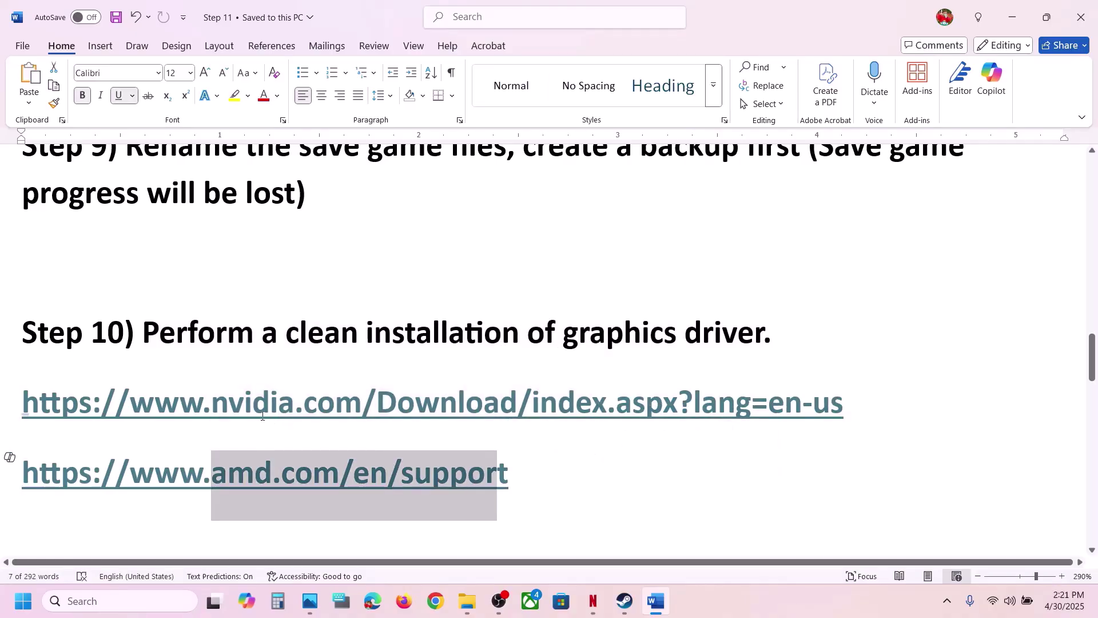
left_click_drag(270, 407, 540, 407)
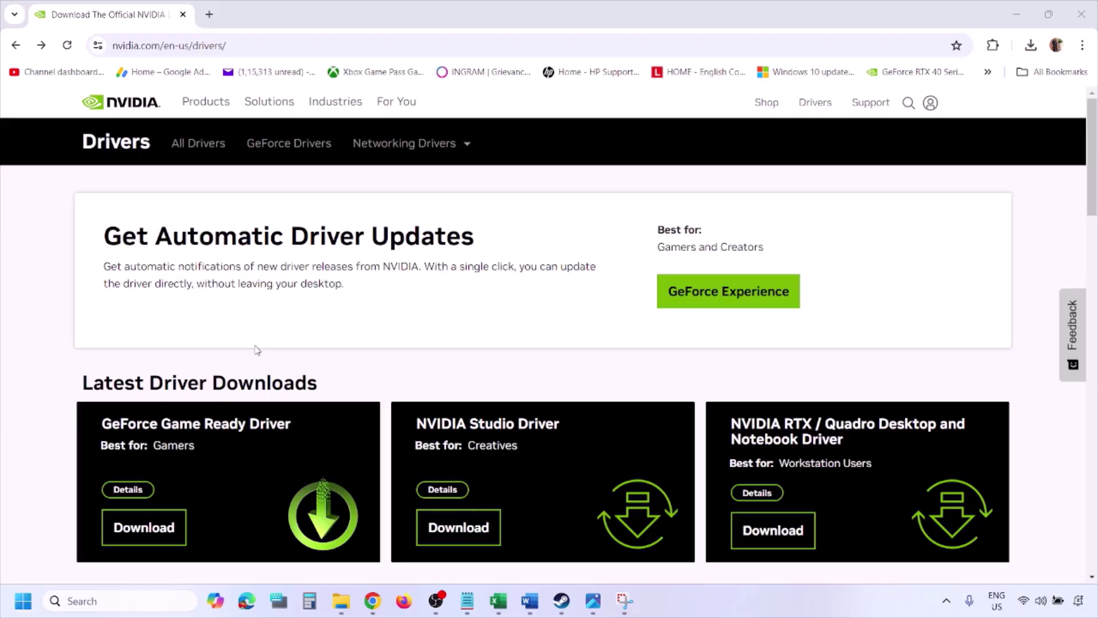
Choose Windows 11 in NVIDIA's Manual Driver Search and search for the RTX 3050 Laptop GPU driver.
scroll(256, 350, "down", 8)
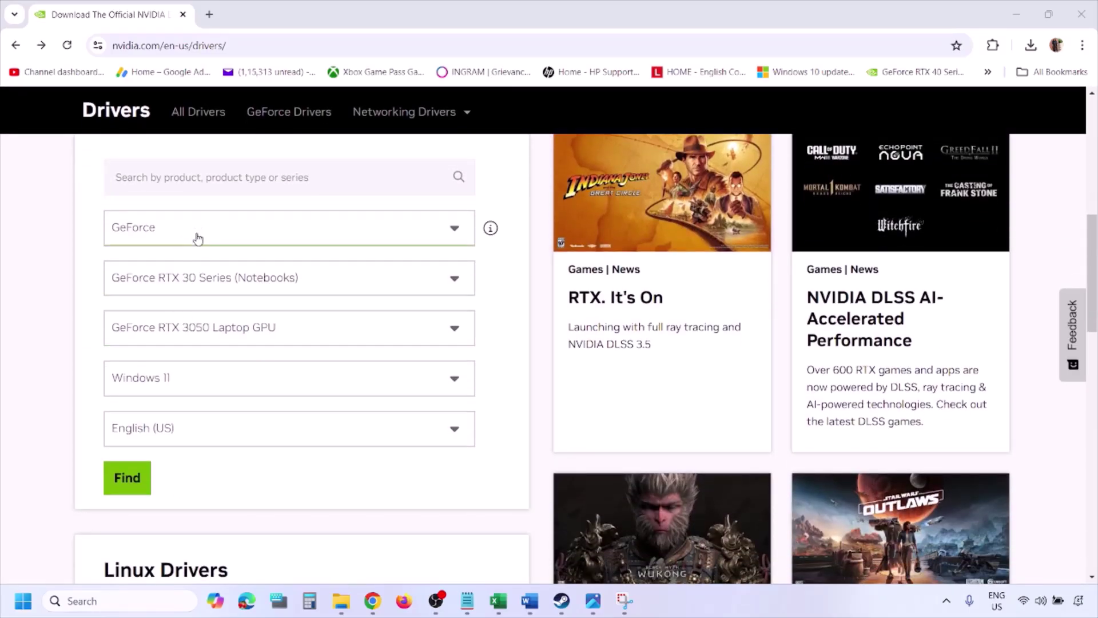
left_click(182, 382)
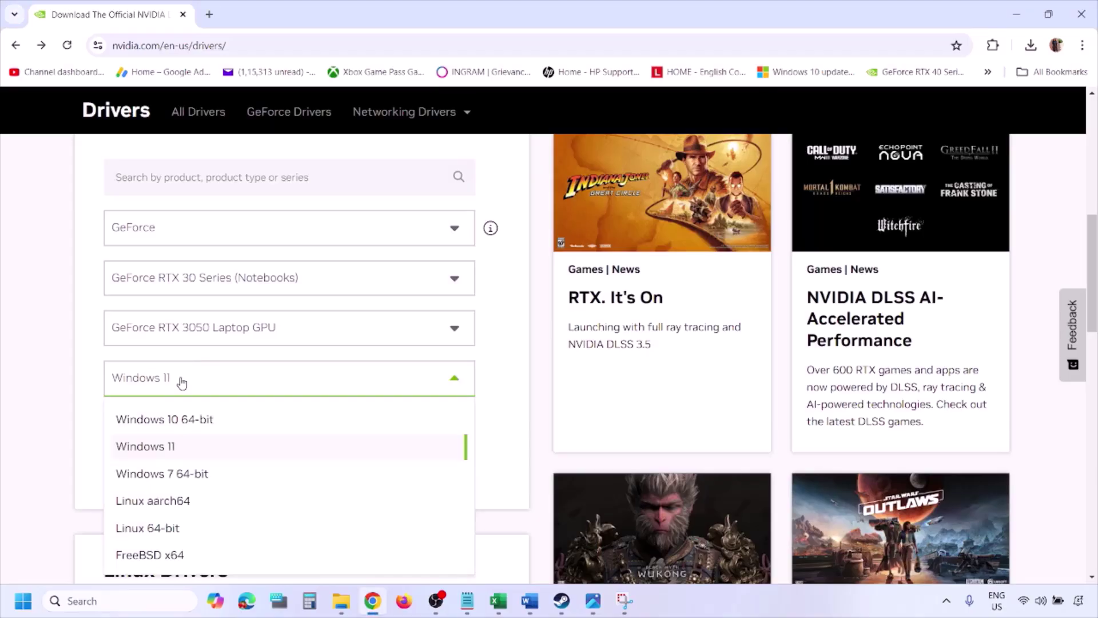
left_click(160, 455)
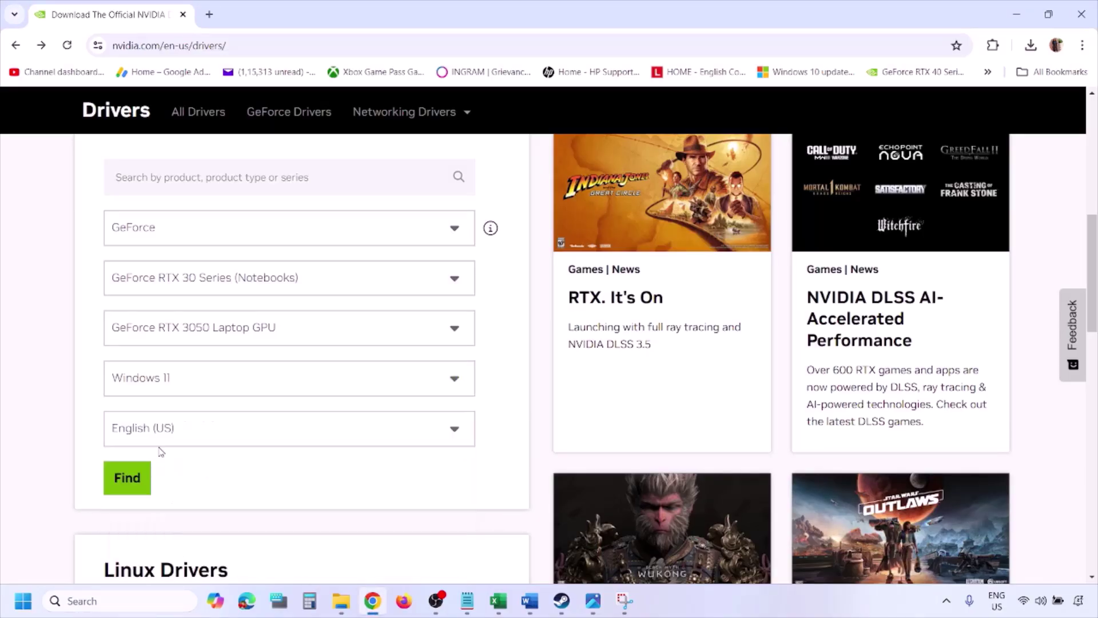
left_click(127, 479)
left_click(618, 532)
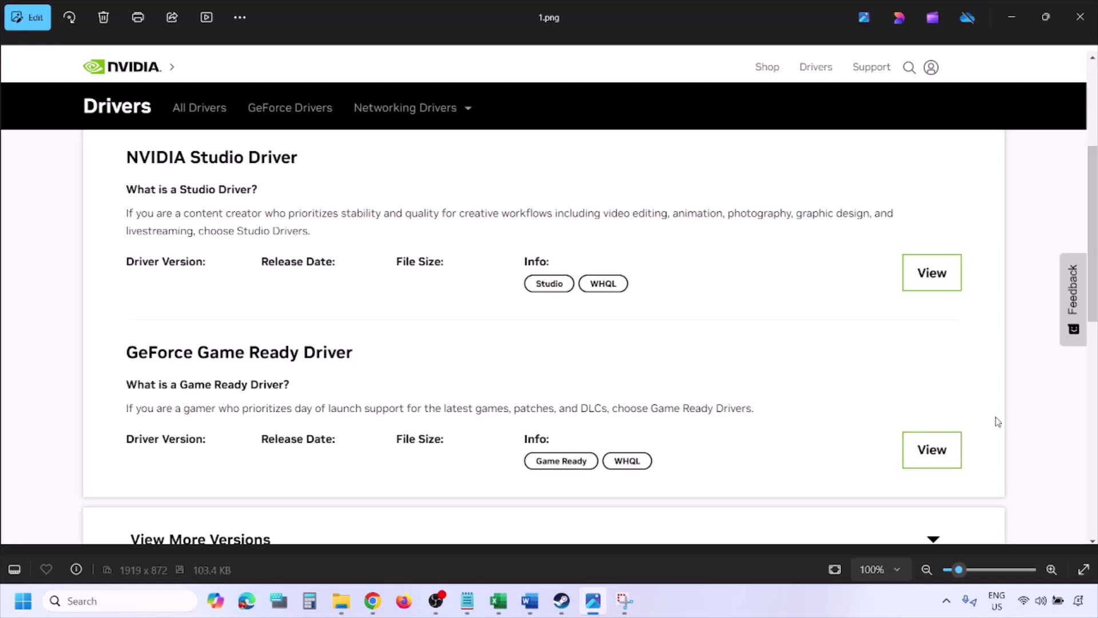
Step through the NVIDIA screenshots to 5.png, which shows custom installation with clean install ticked.
key("Right")
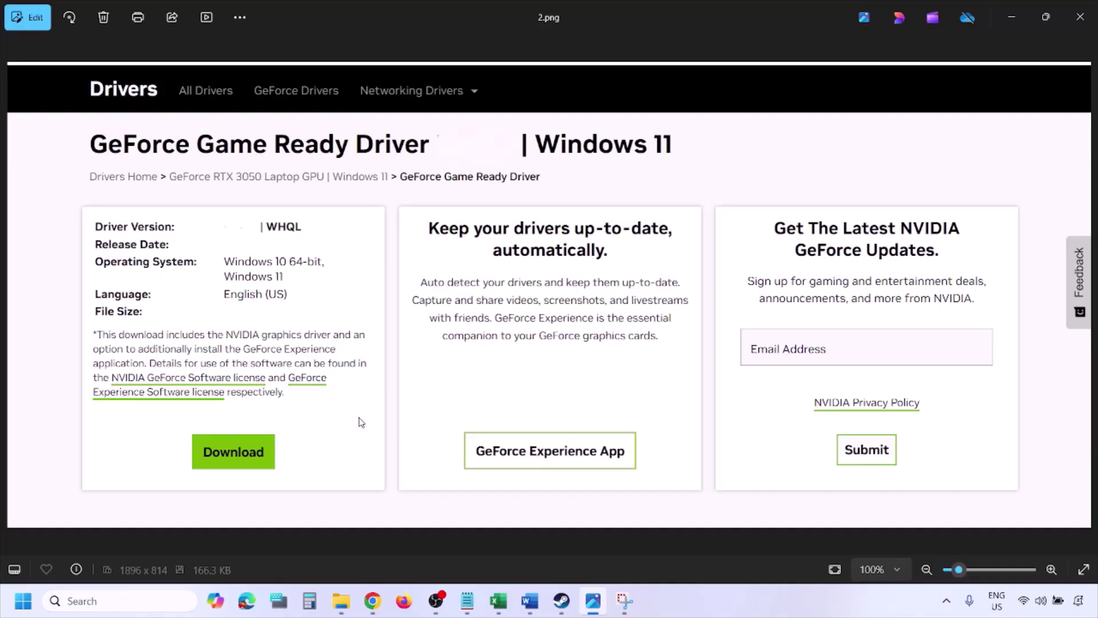
key("Right")
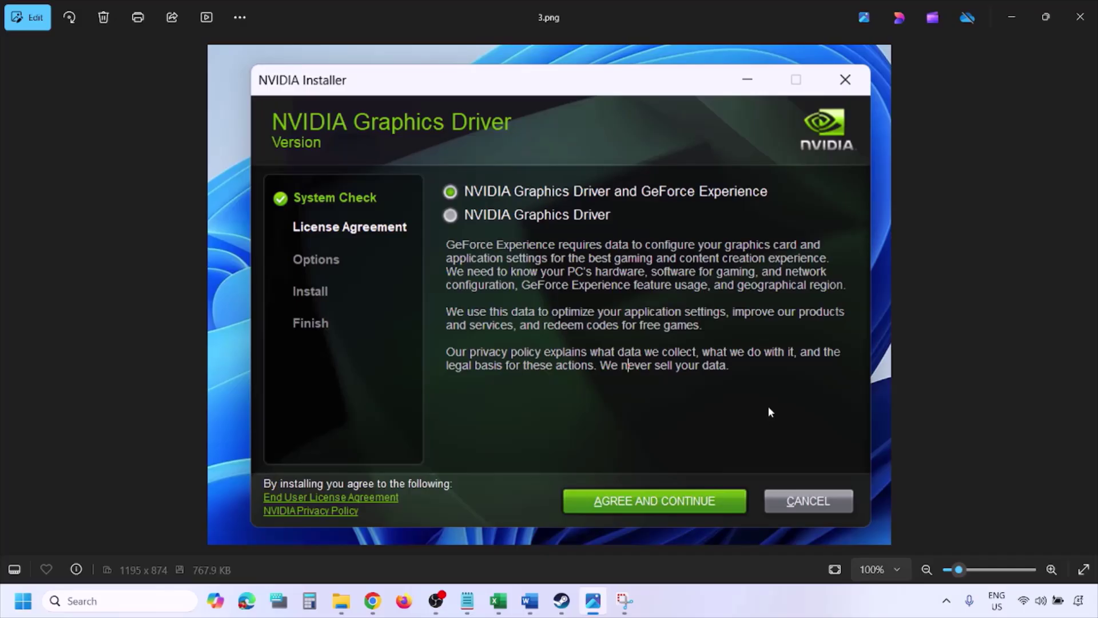
key("Right")
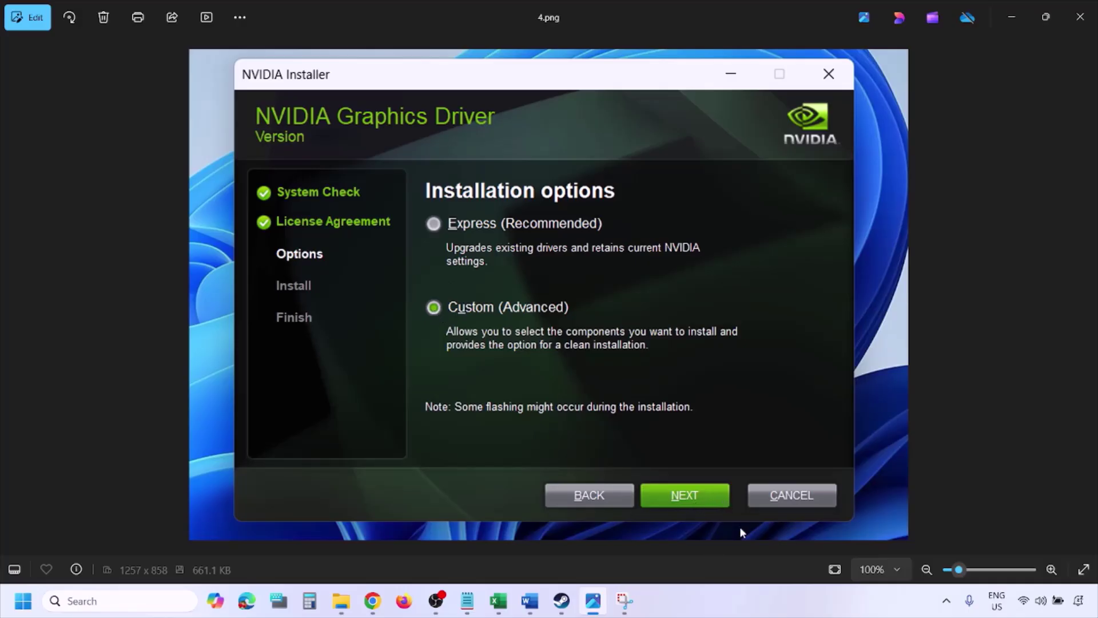
key("Right")
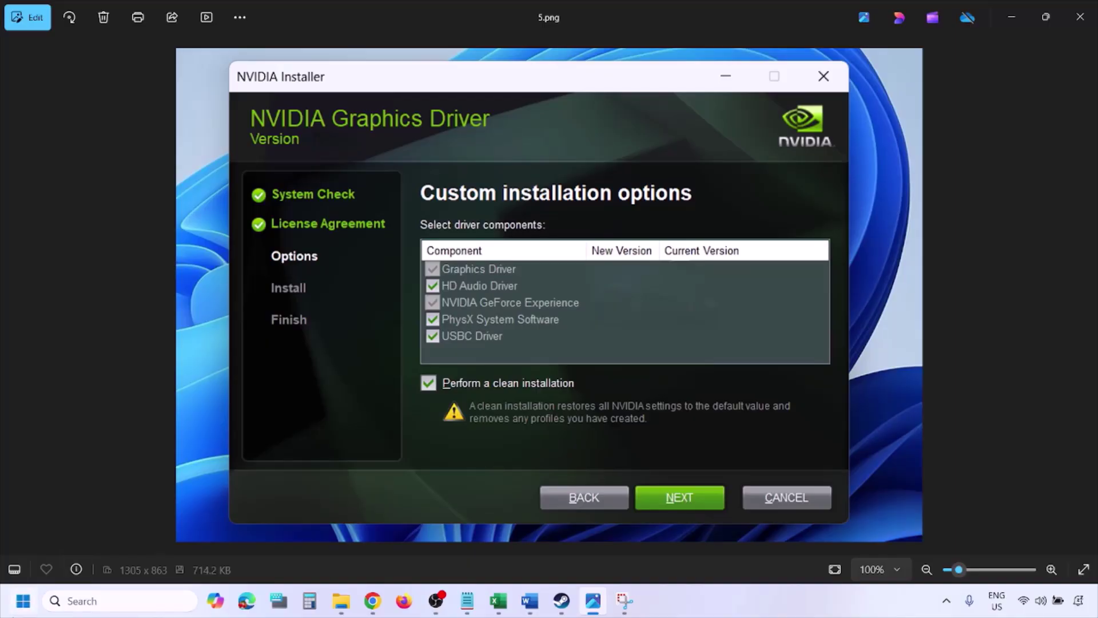
Bring up the Start menu's power options showing Restart.
left_click(23, 601)
left_click(415, 552)
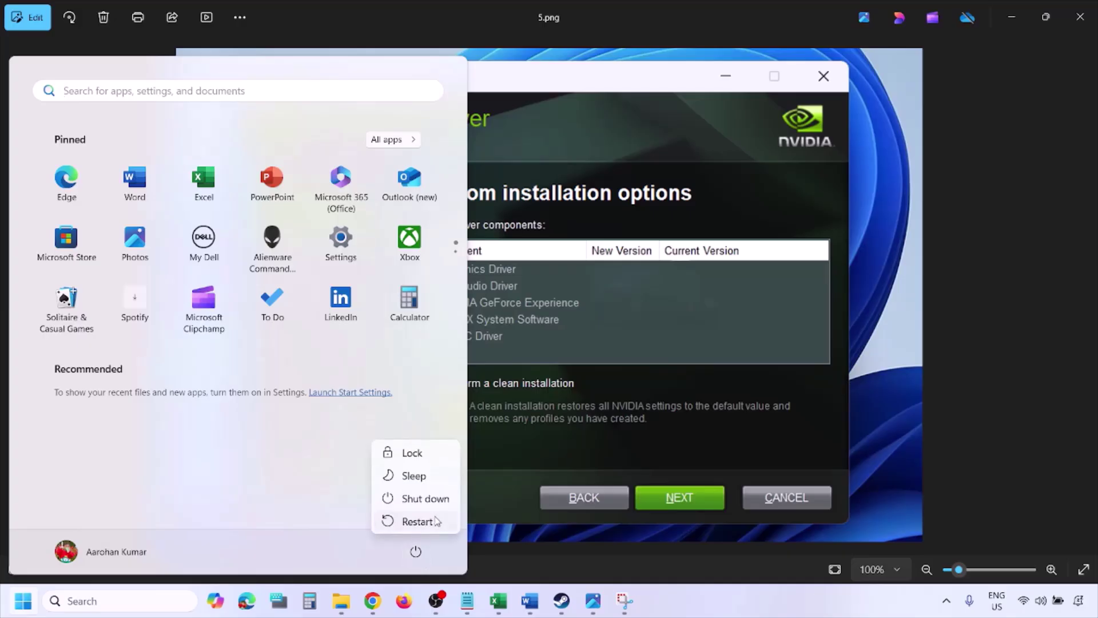
key("Right")
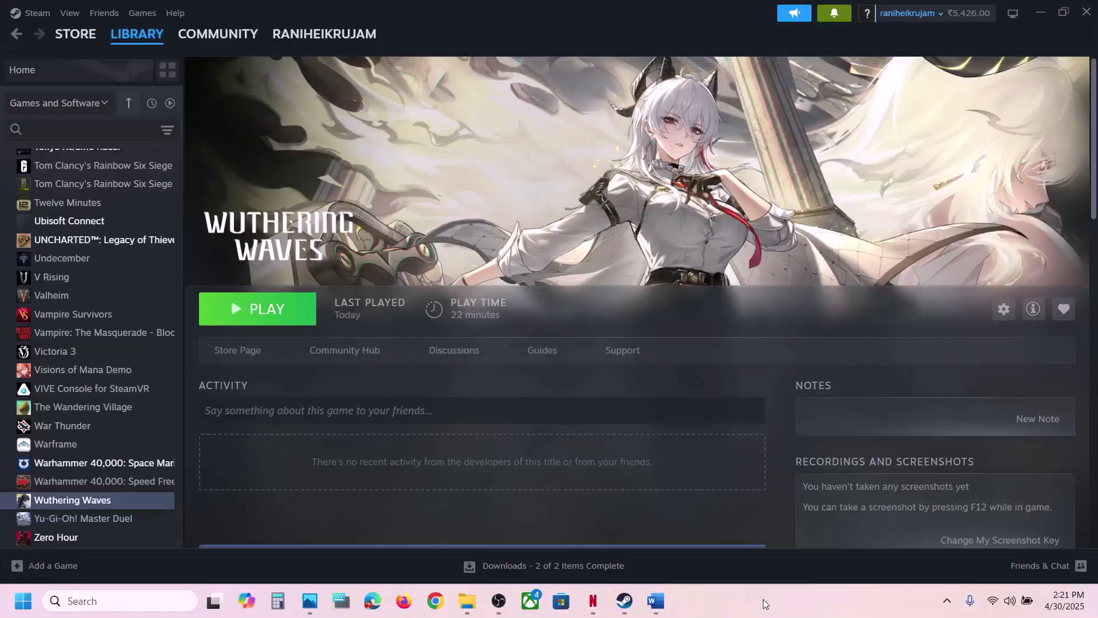
In the Word guide, mark the AMD support link and try a Windows search with the pasted text.
left_click(662, 607)
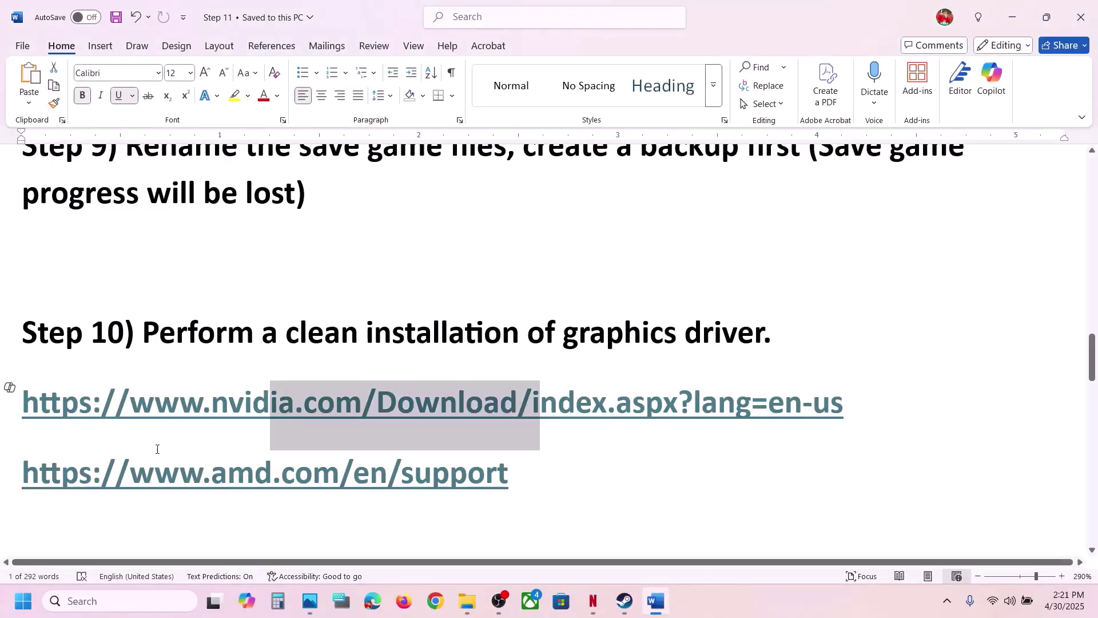
left_click_drag(157, 449, 625, 497)
key("ctrl+c")
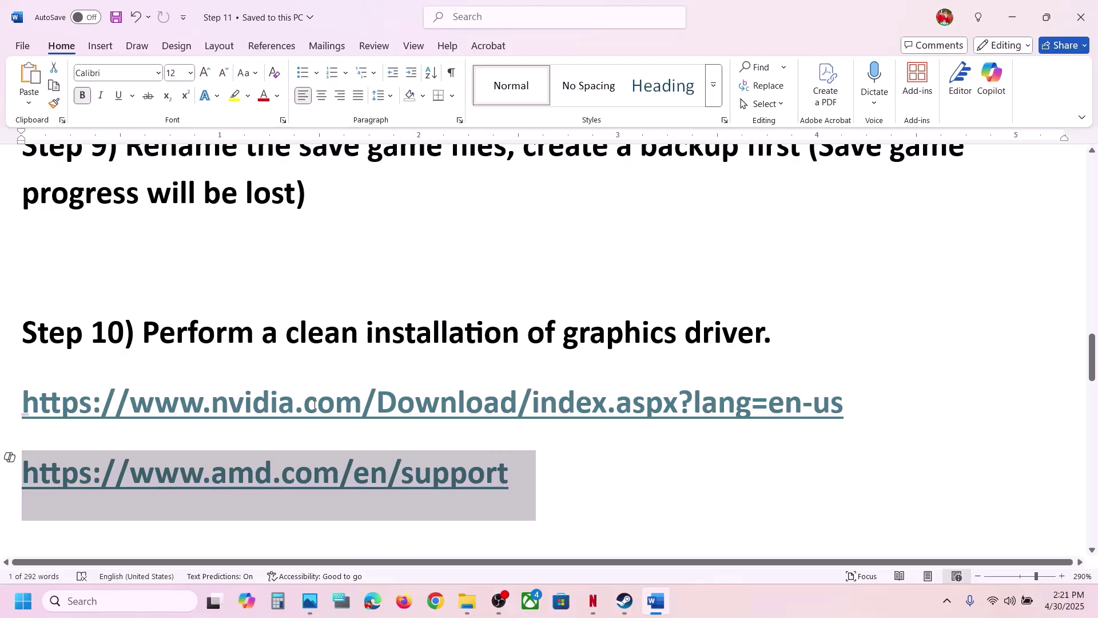
scroll(314, 405, "down", 4)
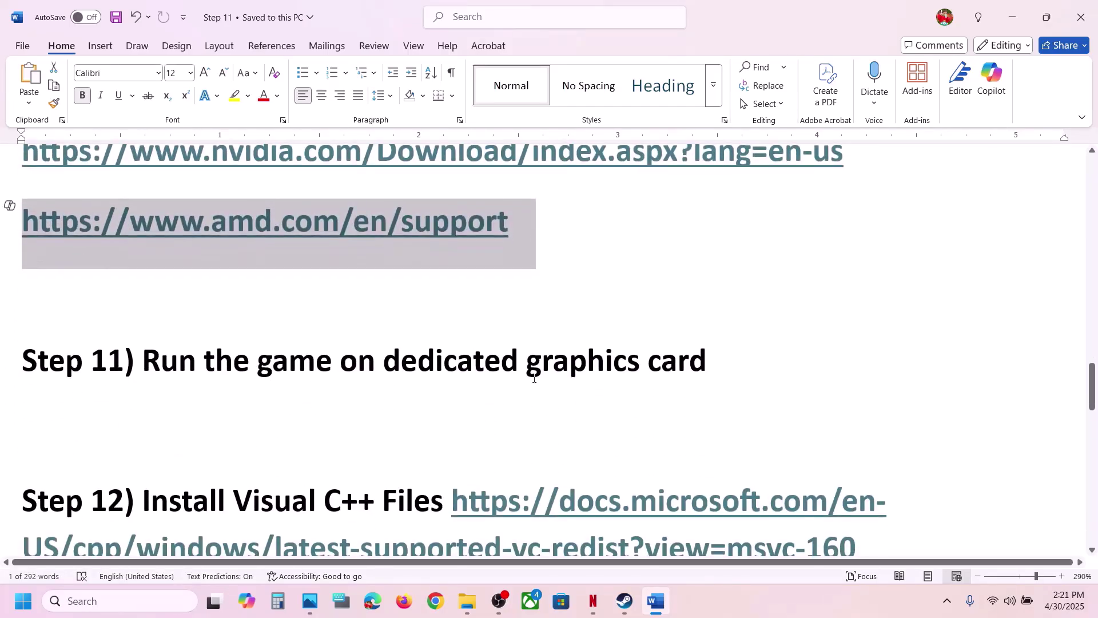
double_click(592, 366, "ctrl")
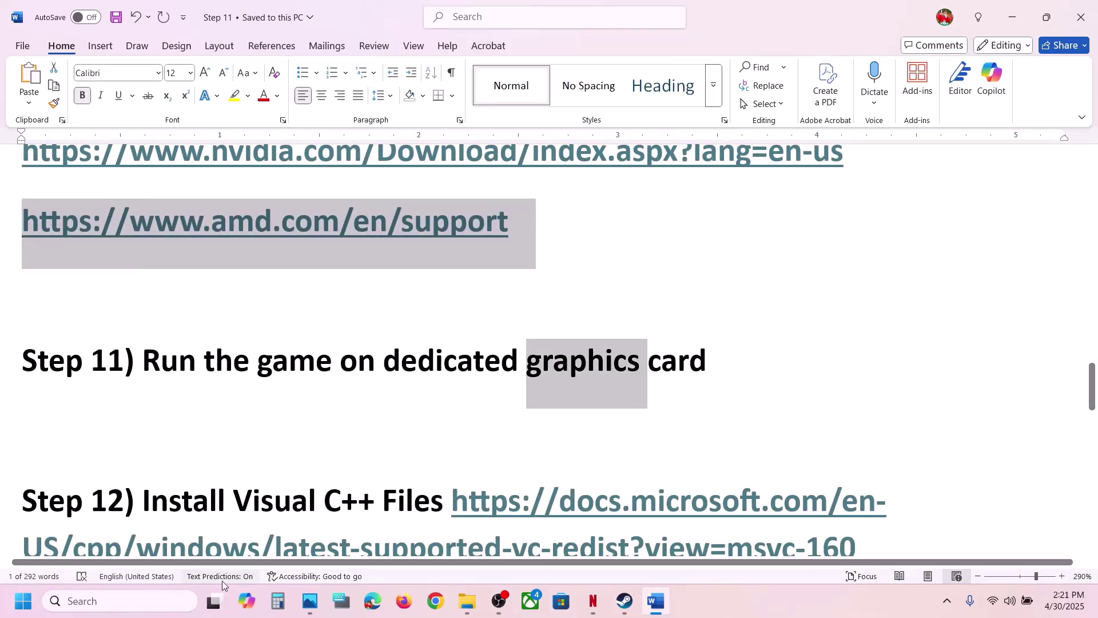
left_click(132, 605)
key("ctrl+v")
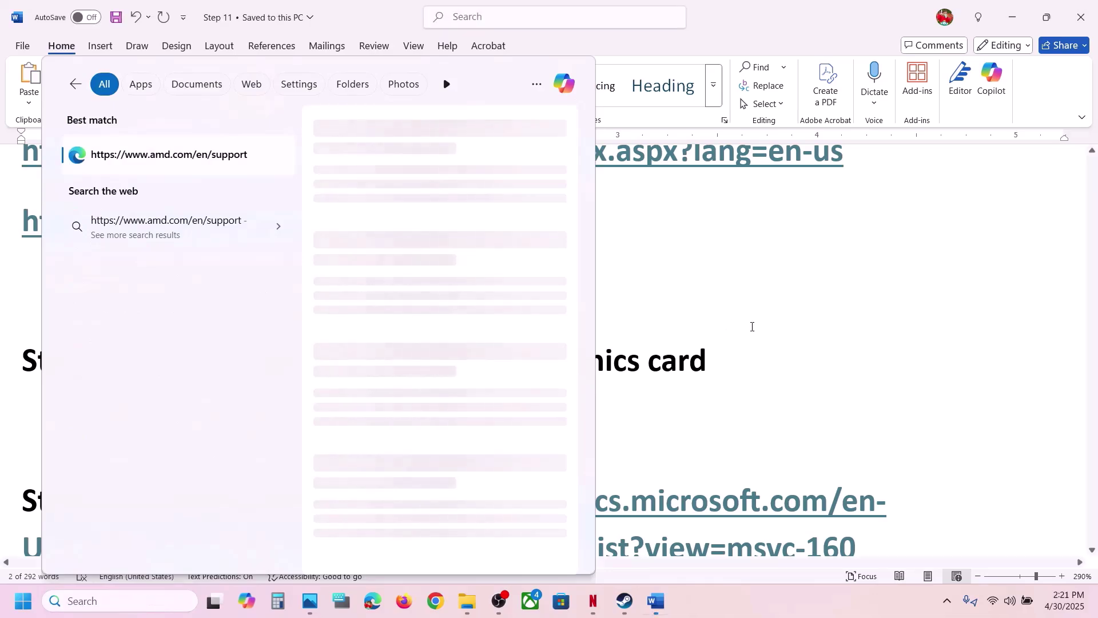
left_click(623, 356)
Clear the selections and select the word 'graphics' in the Step 11 heading.
right_click(601, 367)
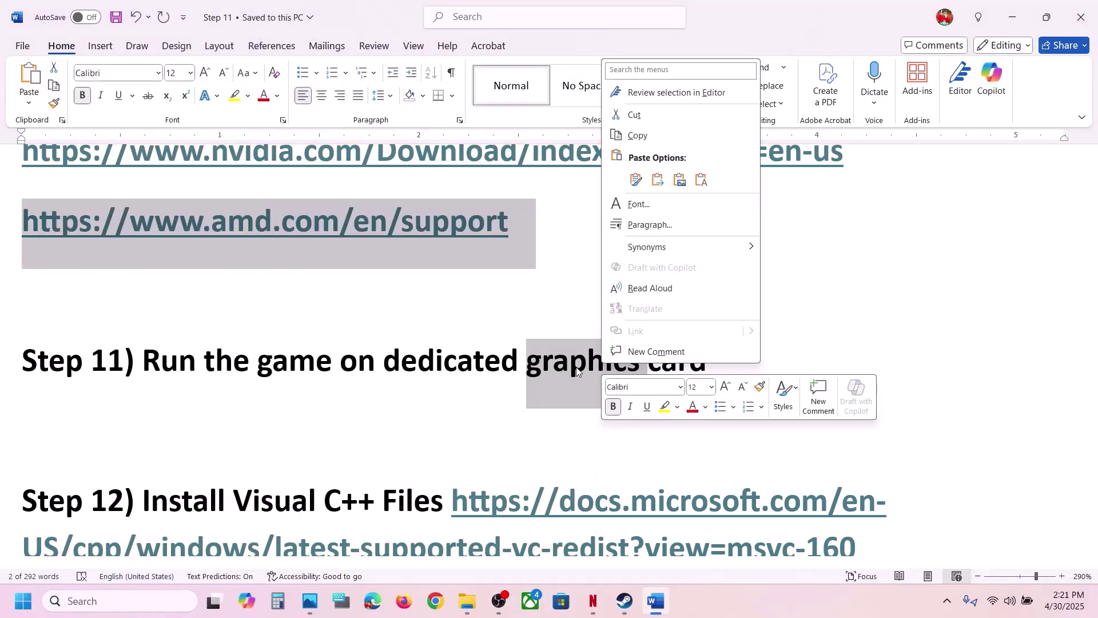
left_click(554, 369)
left_click(547, 369)
double_click(600, 366)
key("ctrl+c")
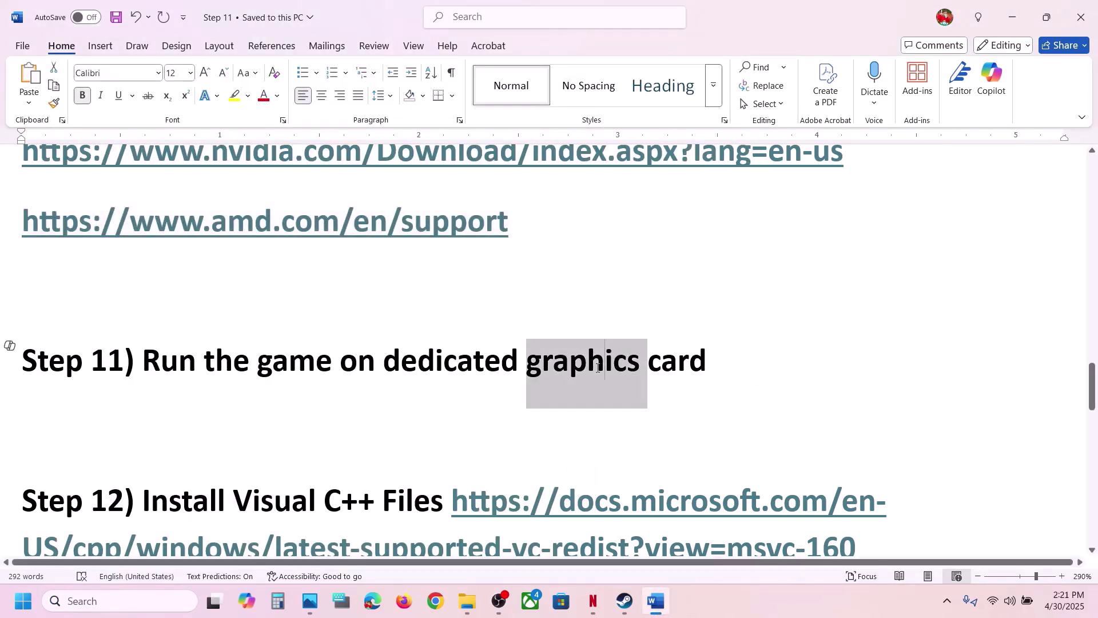
In Graphics settings, add Wuthering Waves\Client\Binaries\Win64\Client-Win64-Shipping as a desktop app.
left_click(86, 602)
key("ctrl+v")
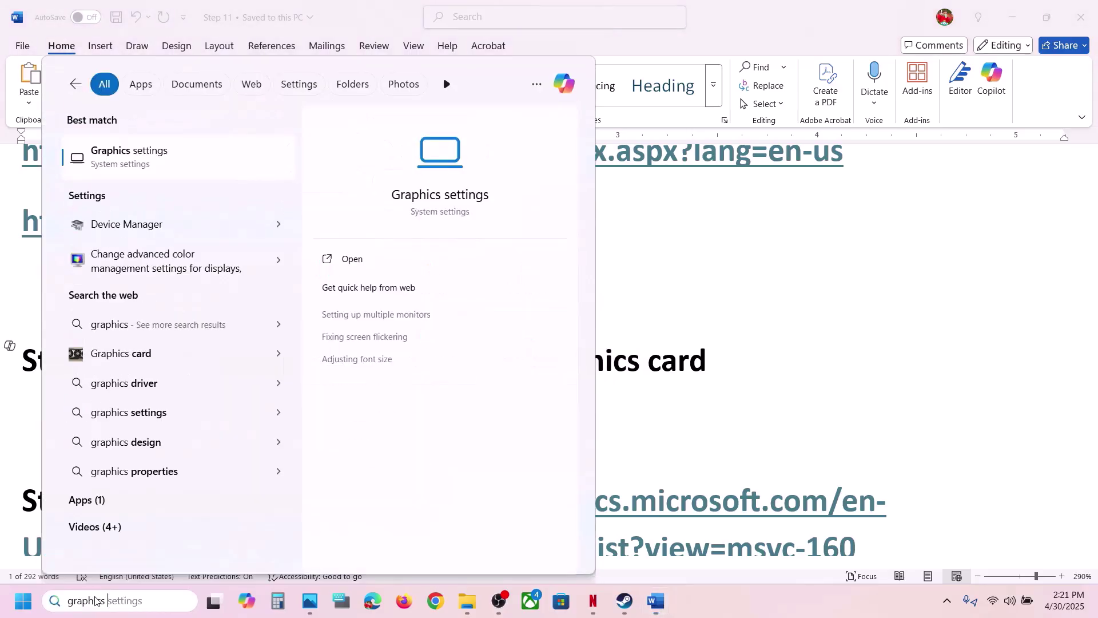
left_click(152, 158)
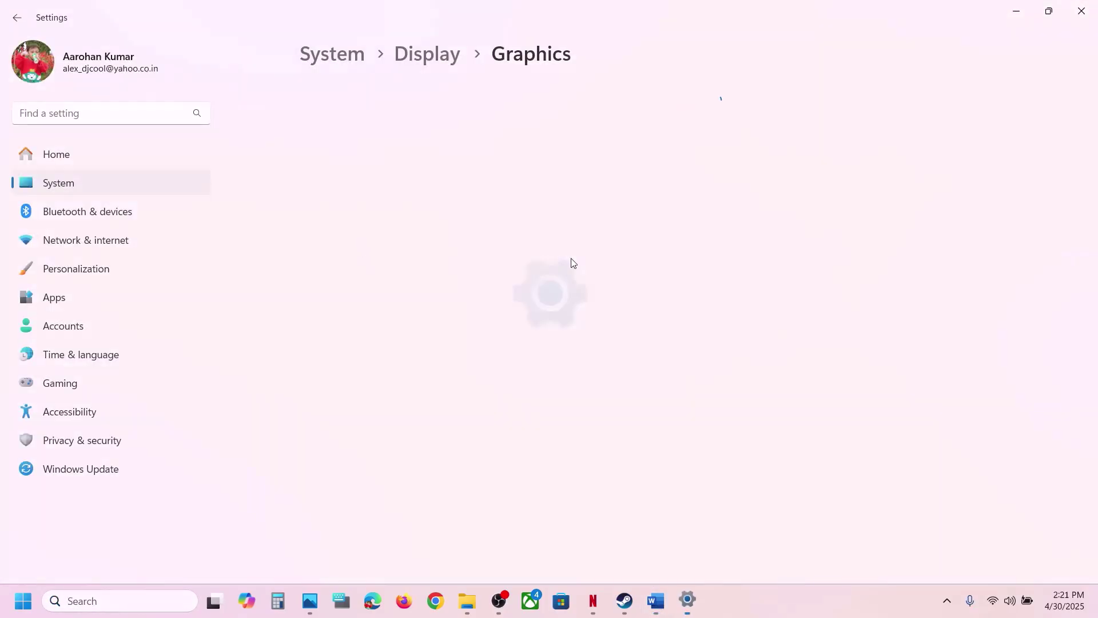
left_click(823, 393)
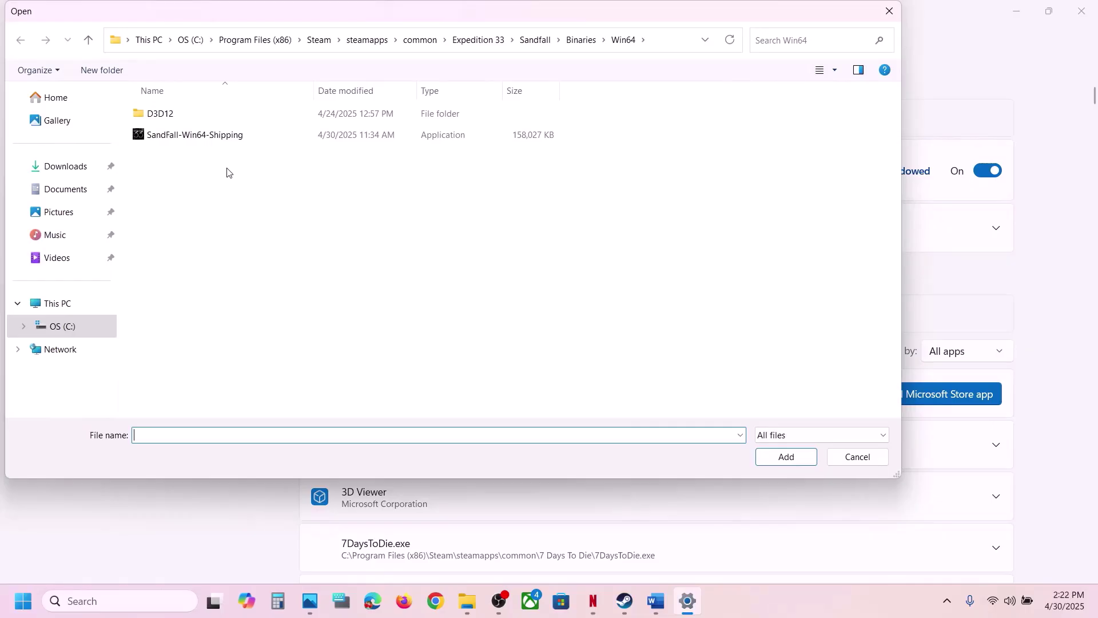
left_click(421, 40)
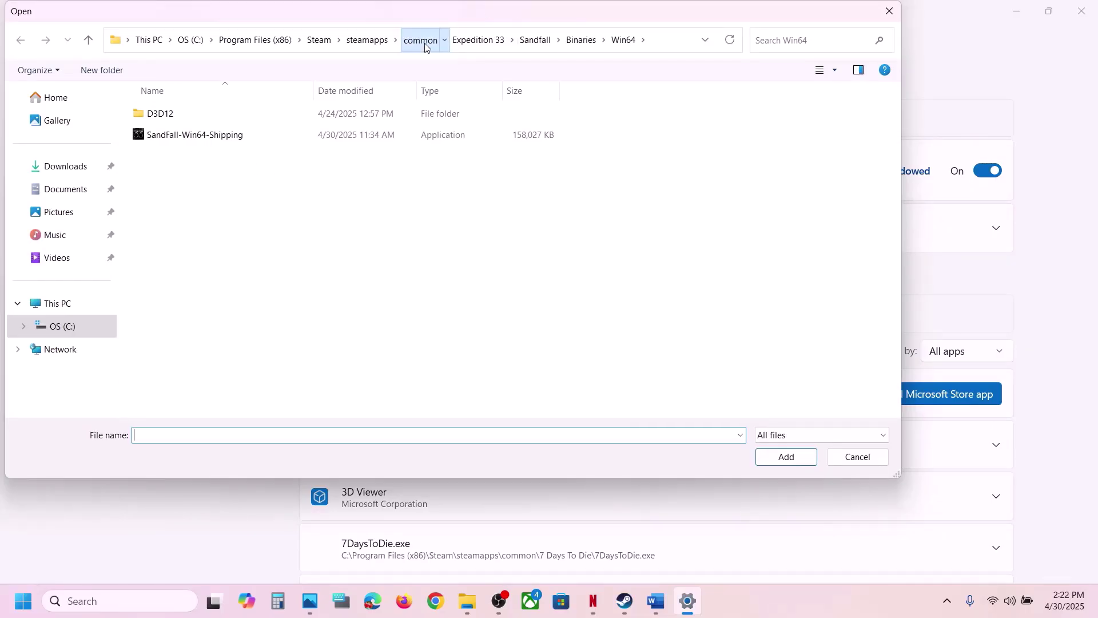
double_click(183, 199)
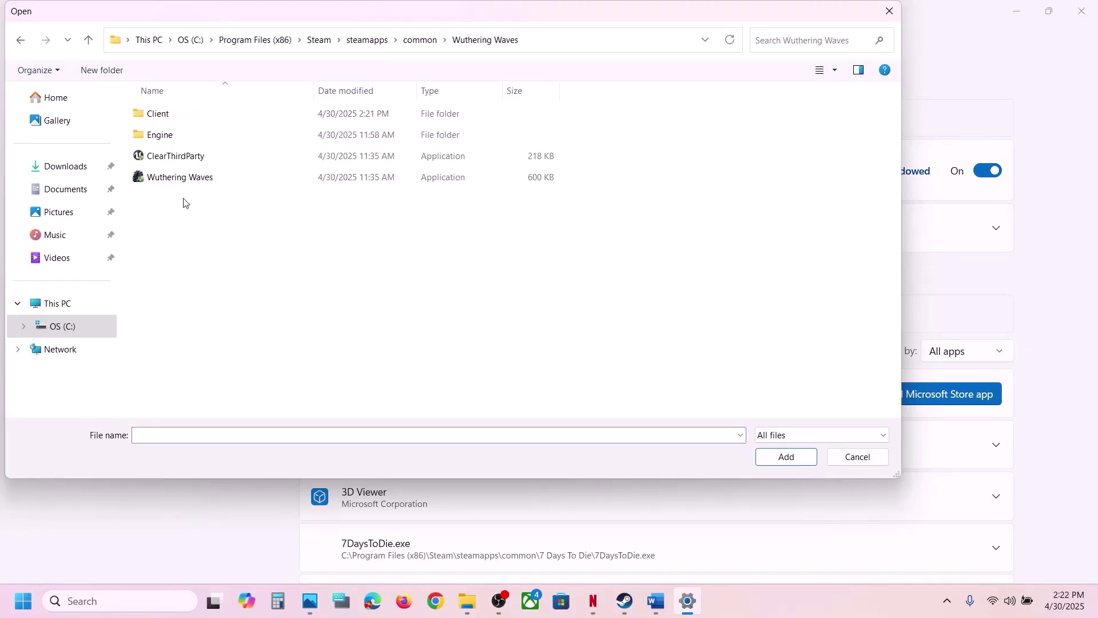
left_click(160, 119)
double_click(161, 119)
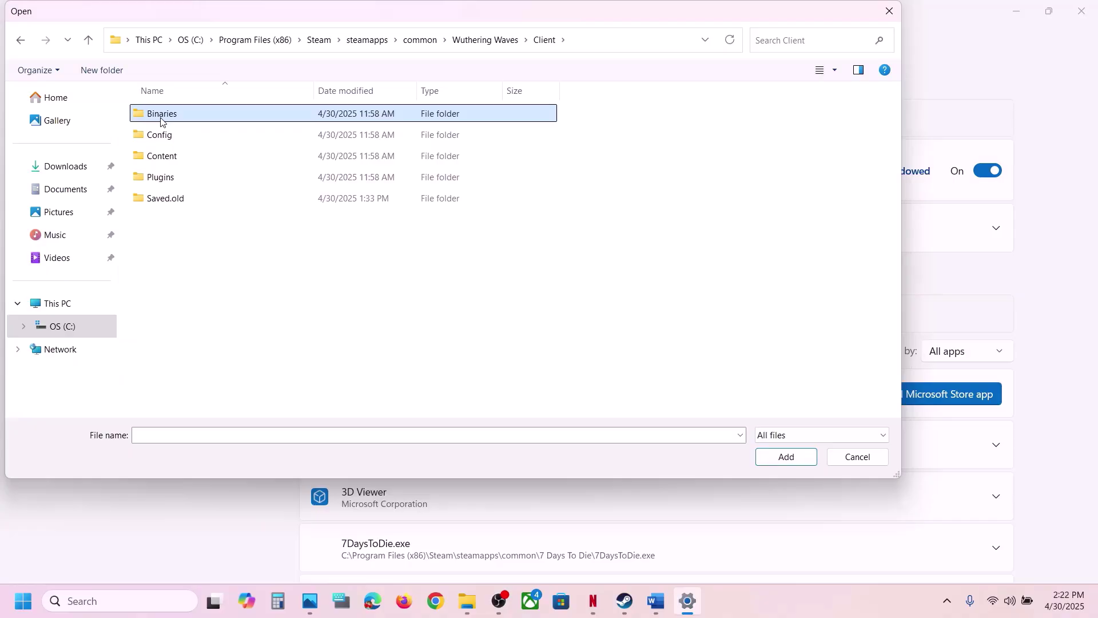
double_click(161, 119)
double_click(161, 118)
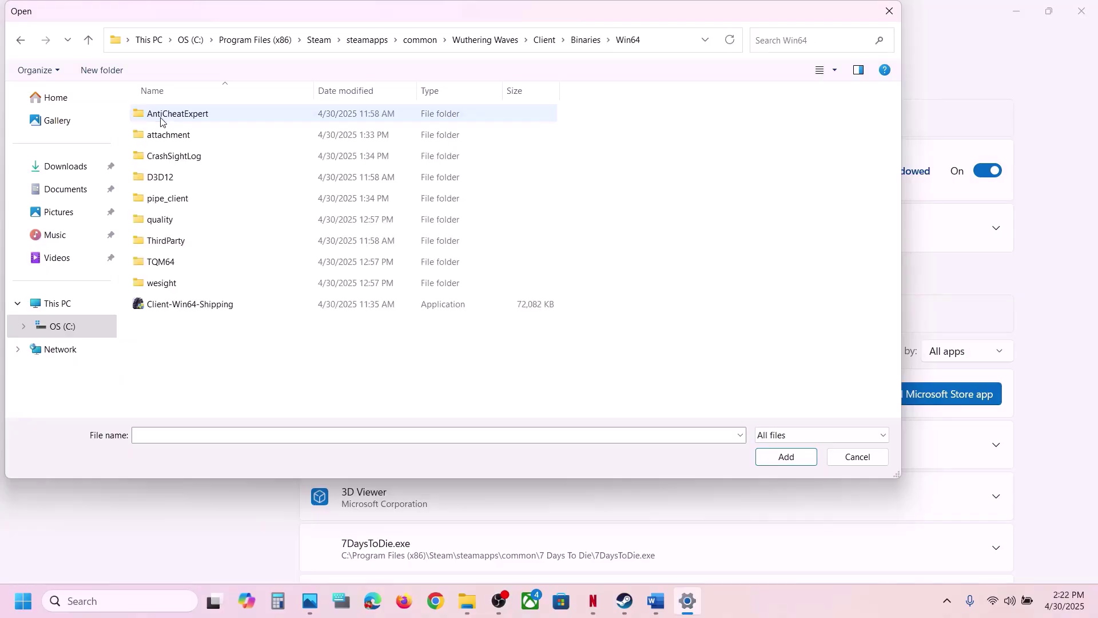
left_click(164, 305)
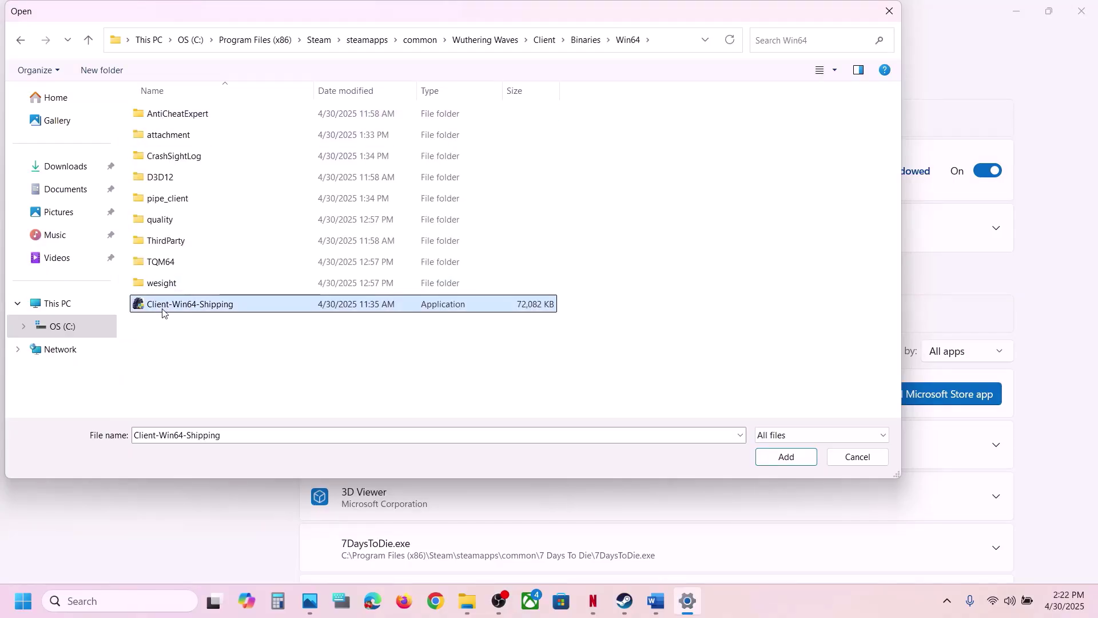
left_click(781, 460)
Set Client-Win64-Shipping's GPU preference to High Performance (NVIDIA GeForce RTX 3050 Laptop GPU).
scroll(471, 461, "down", 8)
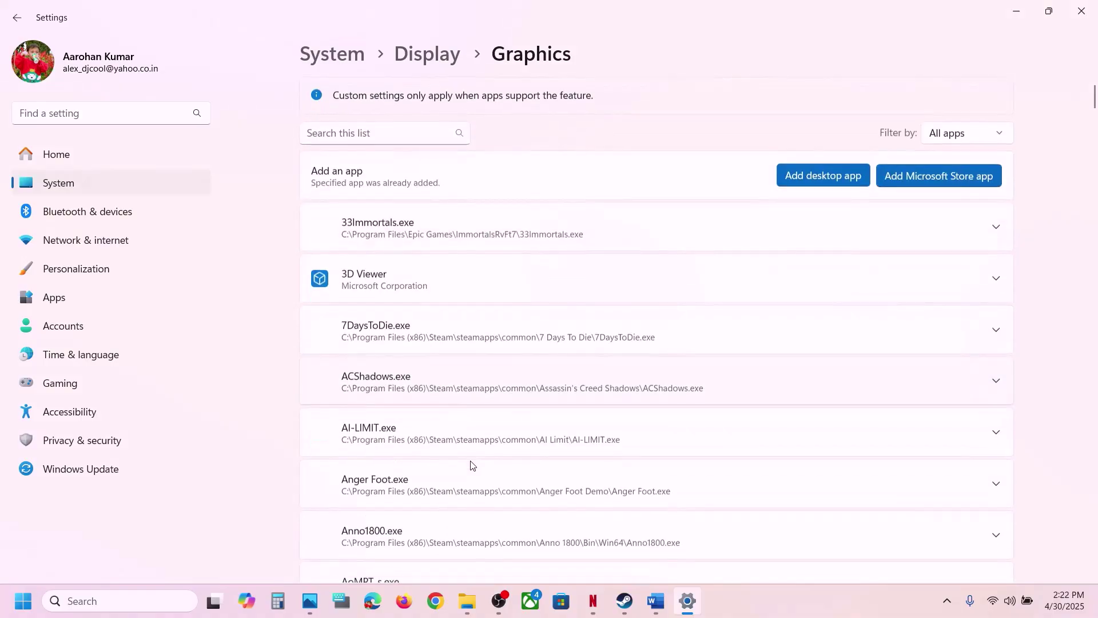
scroll(470, 465, "down", 15)
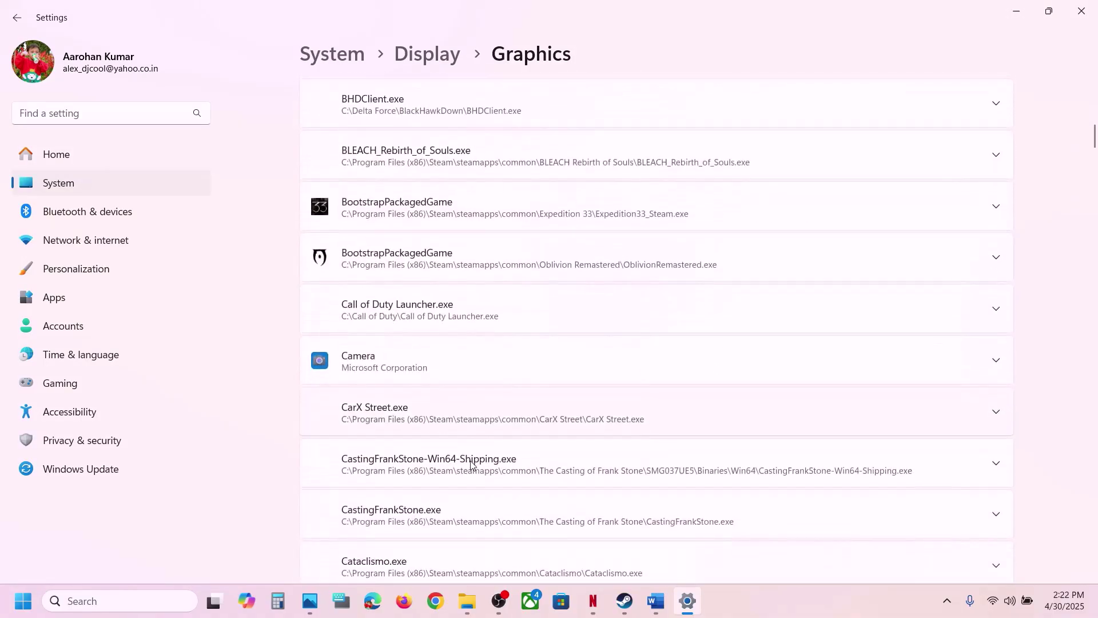
scroll(470, 464, "up", 5)
scroll(471, 464, "down", 20)
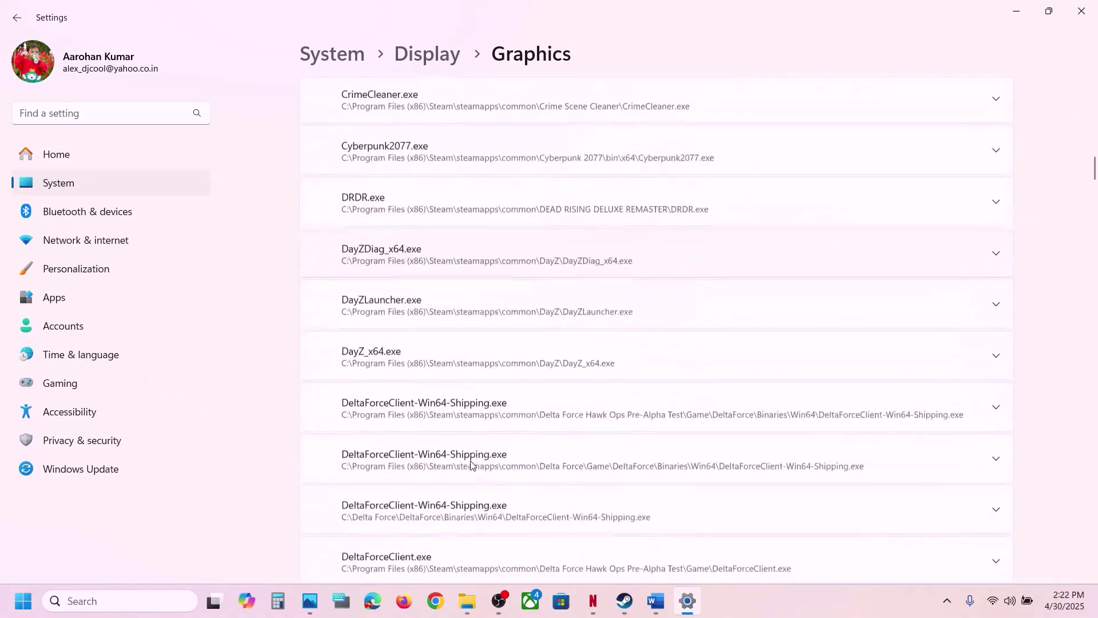
scroll(470, 464, "down", 20)
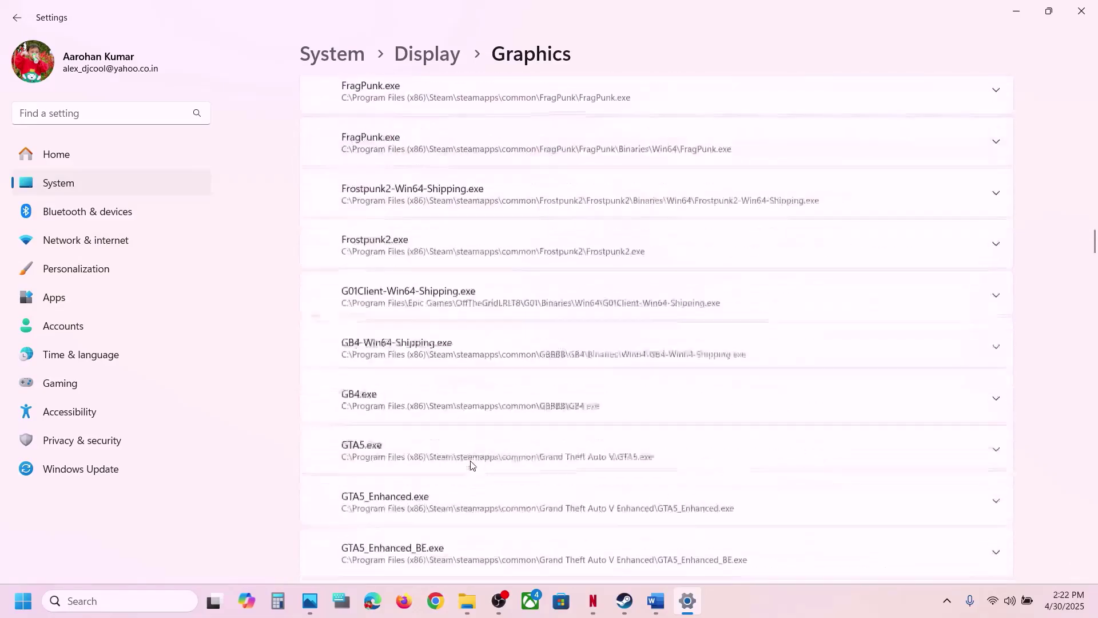
scroll(470, 464, "down", 15)
scroll(470, 464, "up", 3)
scroll(471, 464, "down", 20)
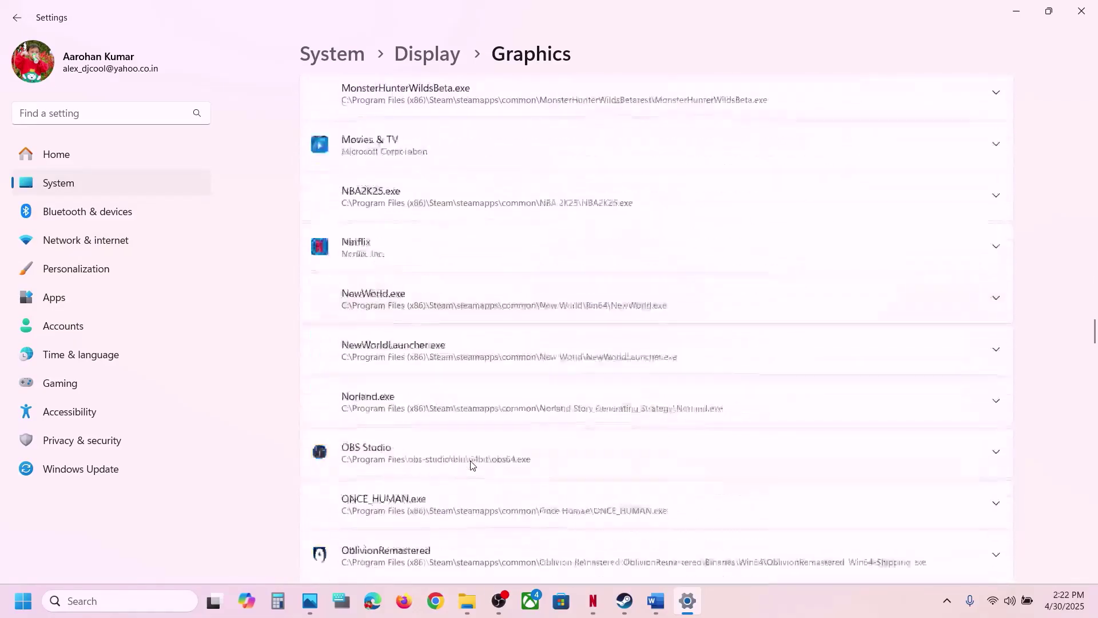
scroll(470, 464, "down", 20)
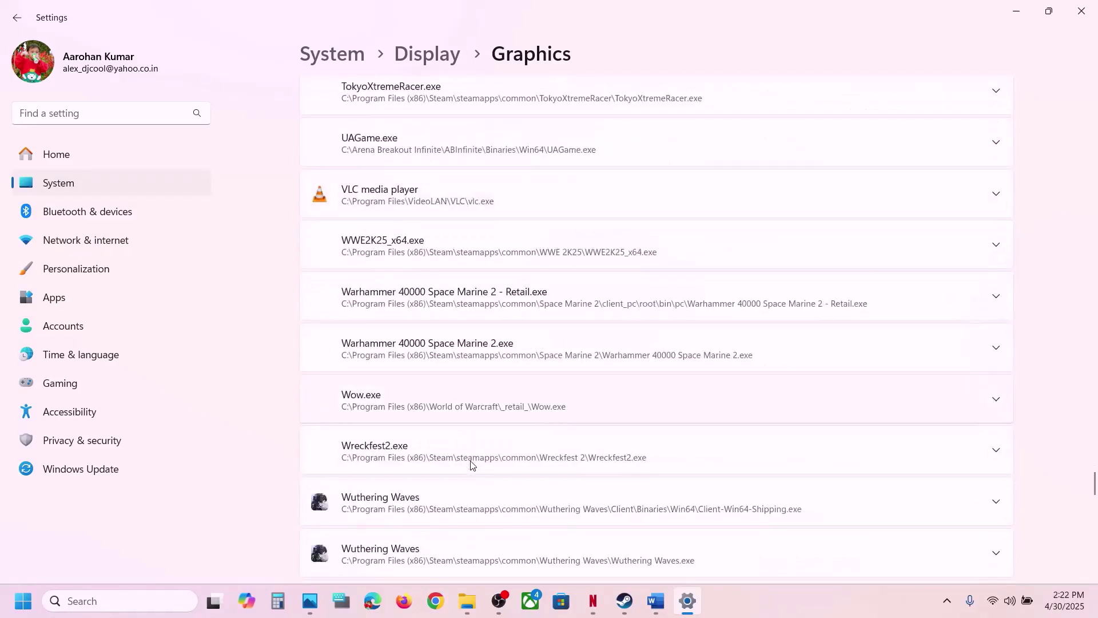
scroll(471, 464, "up", 2)
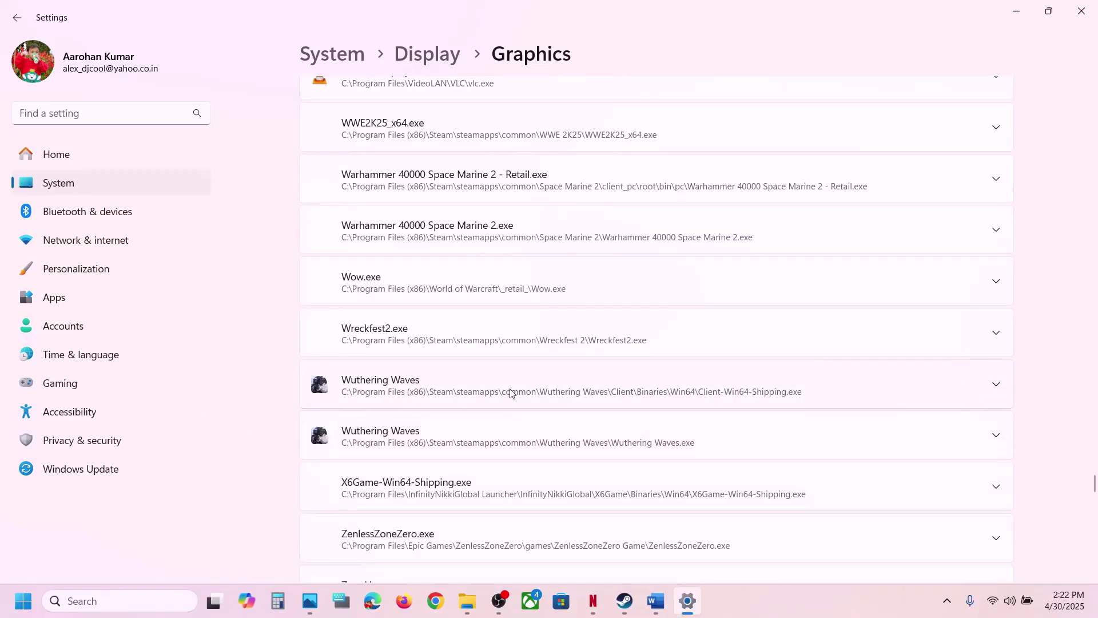
scroll(510, 391, "down", 2)
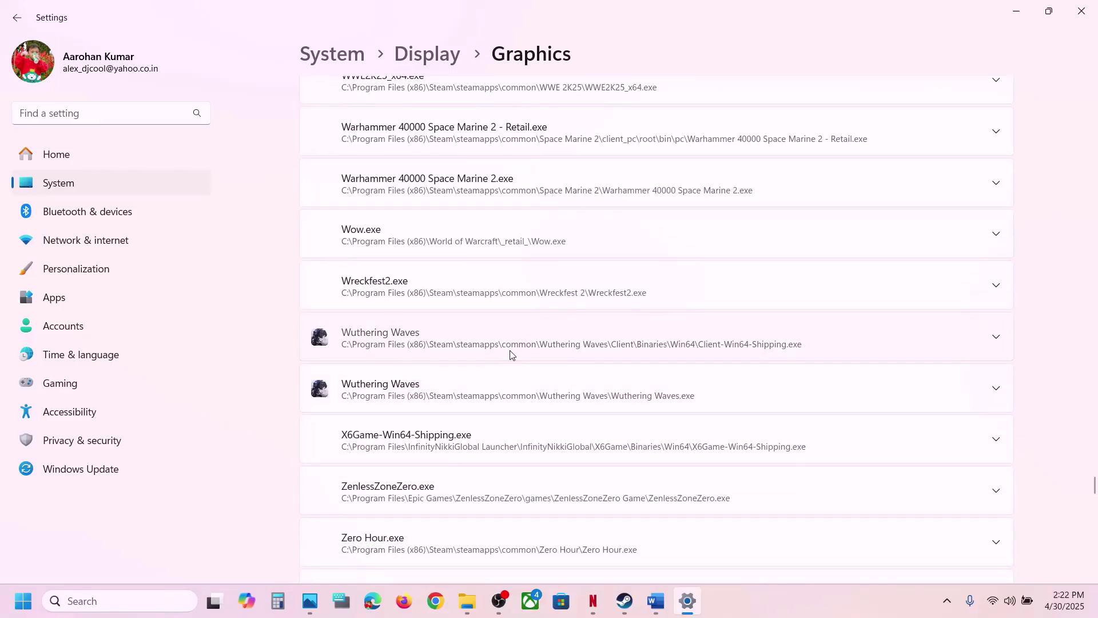
left_click(509, 355)
scroll(510, 355, "up", 5)
scroll(846, 353, "down", 5)
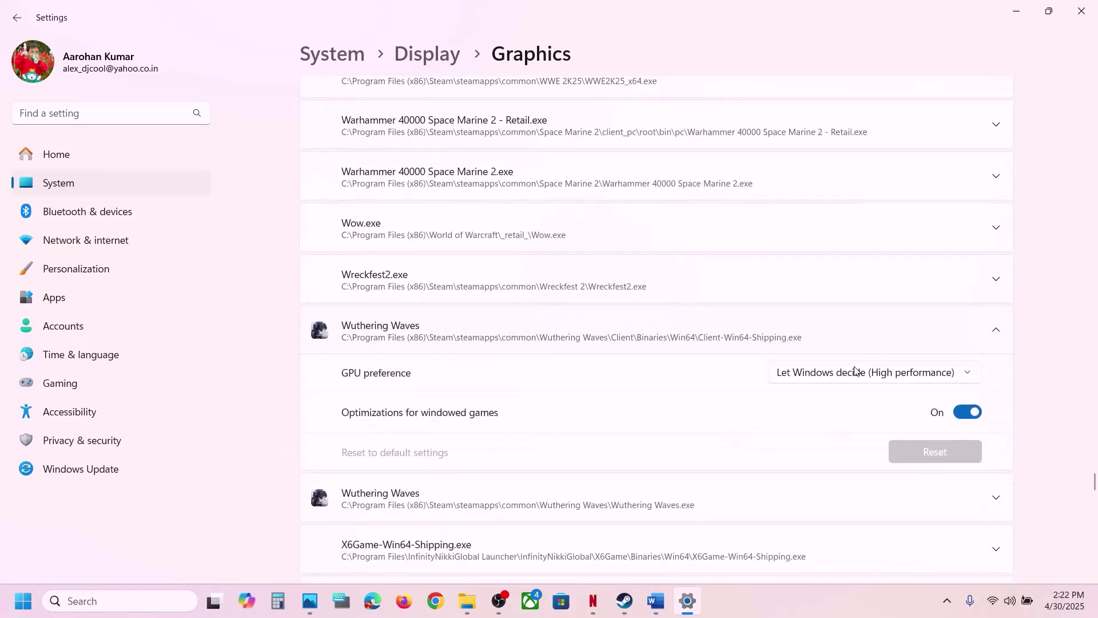
left_click(855, 371)
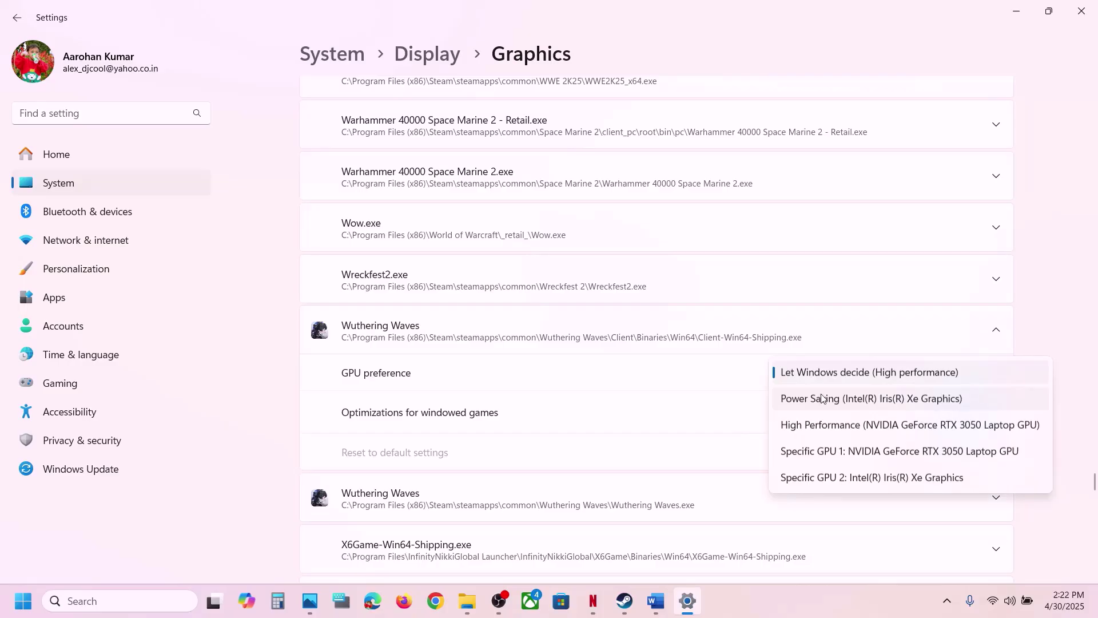
left_click(869, 426)
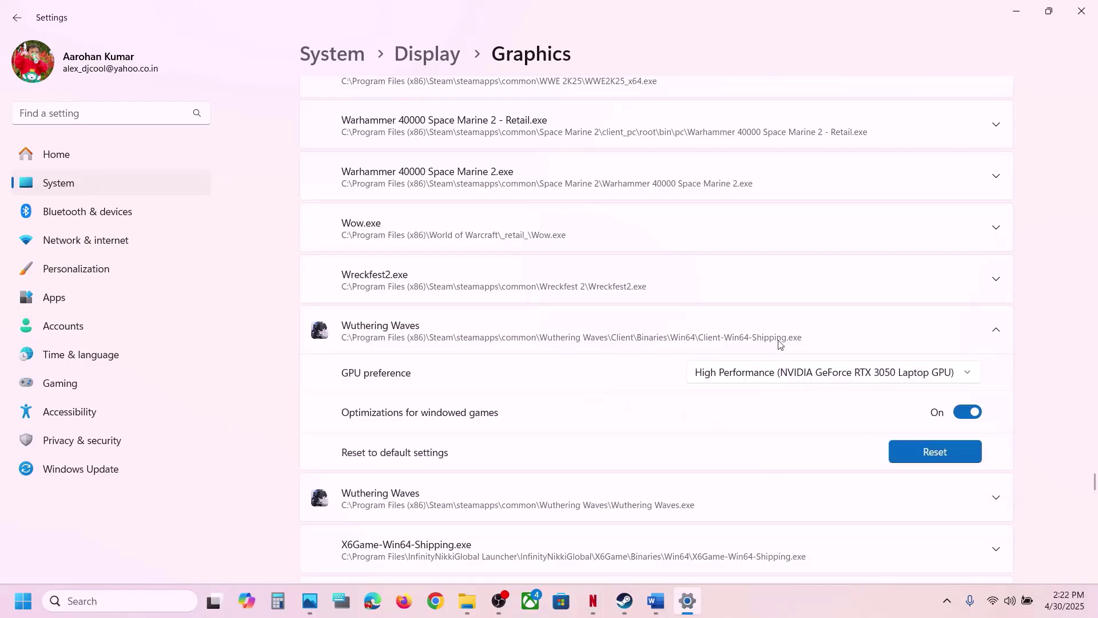
Check the second Wuthering Waves entry's GPU choices without changing them, then close Settings.
scroll(600, 379, "down", 1)
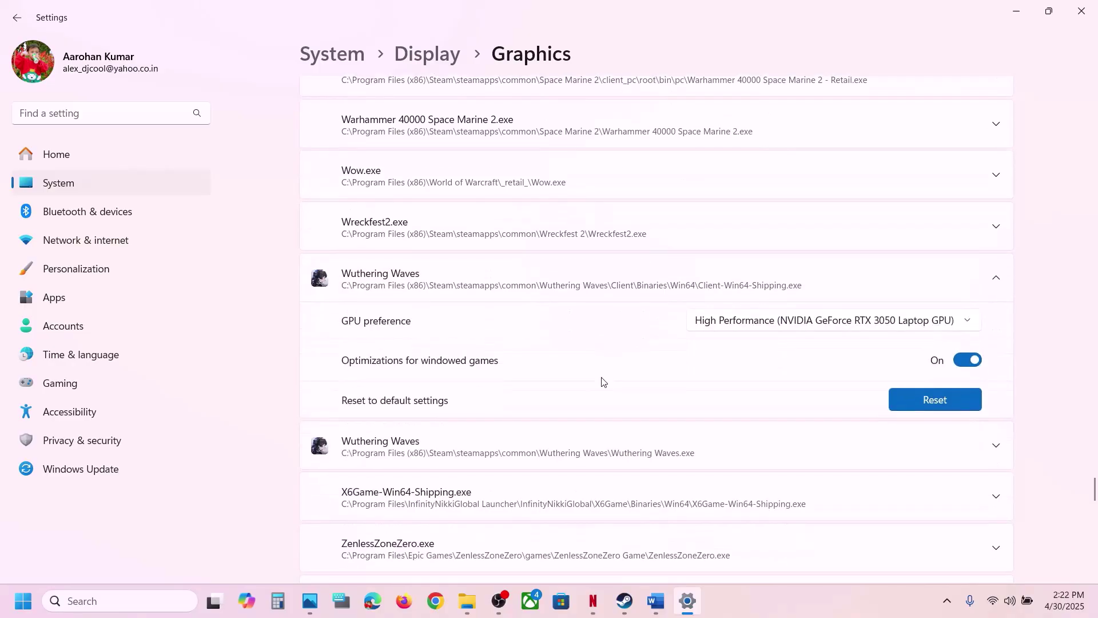
left_click(612, 454)
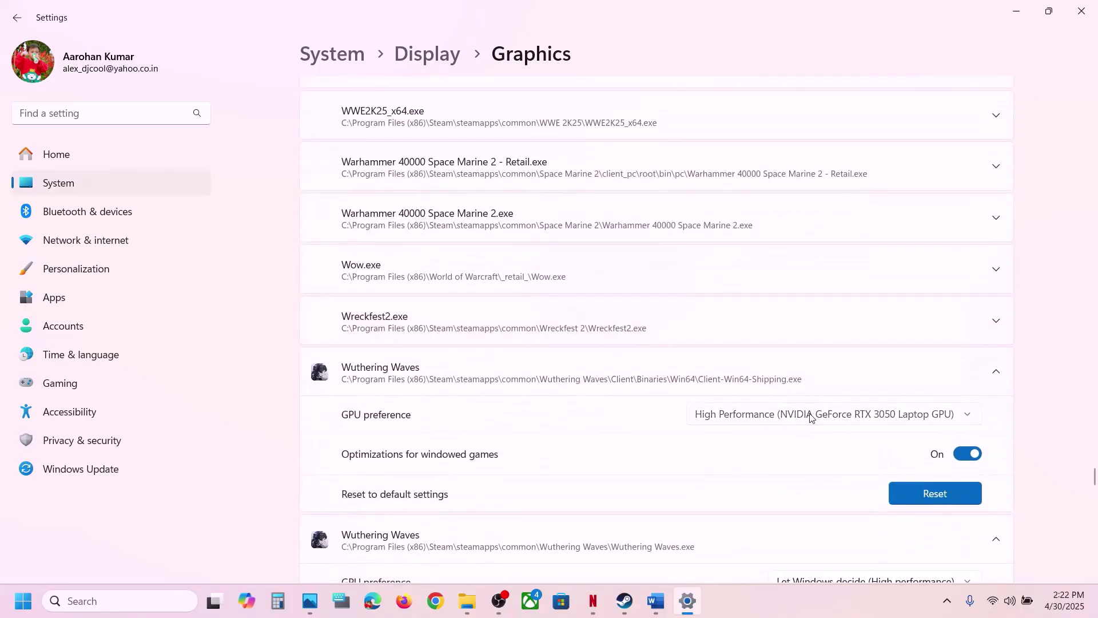
left_click(820, 424)
left_click(1089, 333)
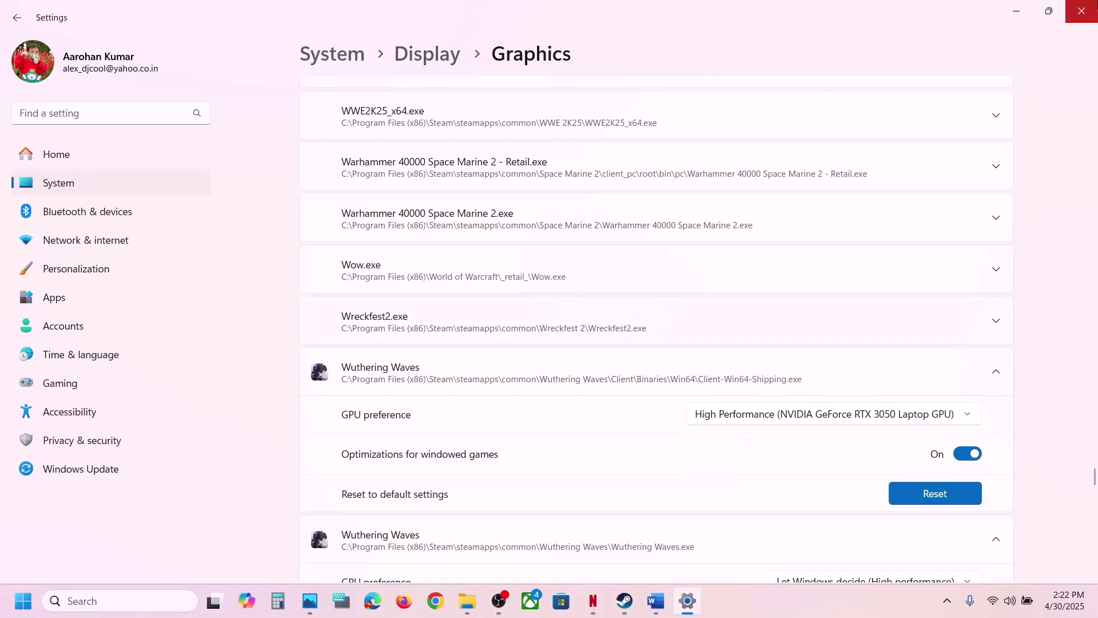
left_click(1081, 13)
Copy the Step 12 URL from the guide and load the Visual C++ Redistributable page in the browser.
scroll(495, 472, "down", 3)
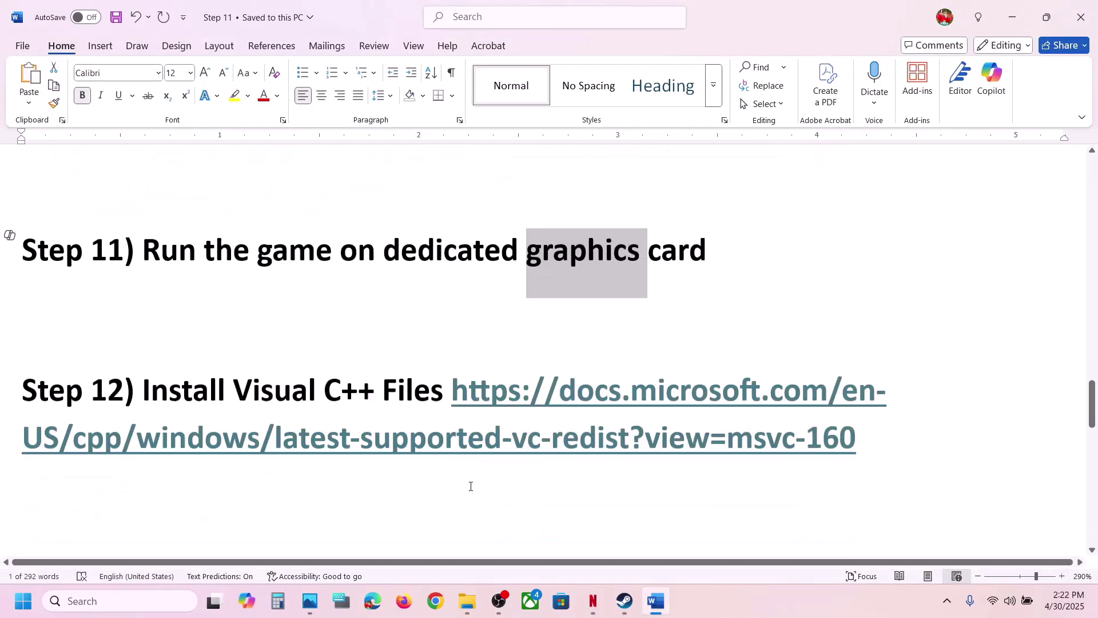
left_click_drag(869, 398, 478, 347)
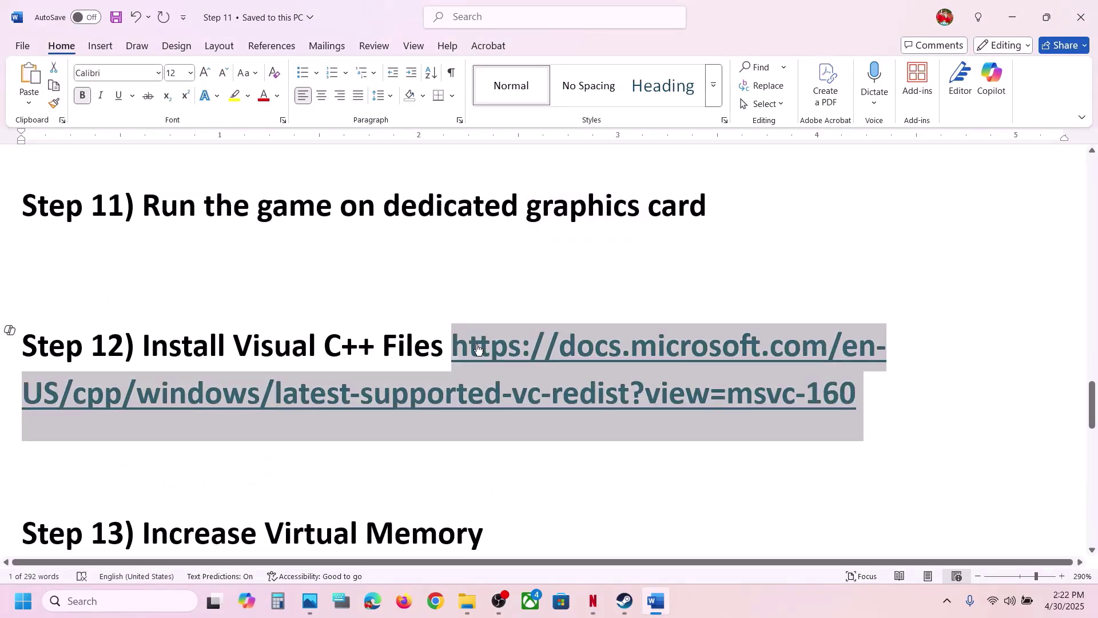
key("ctrl+c")
left_click(435, 600)
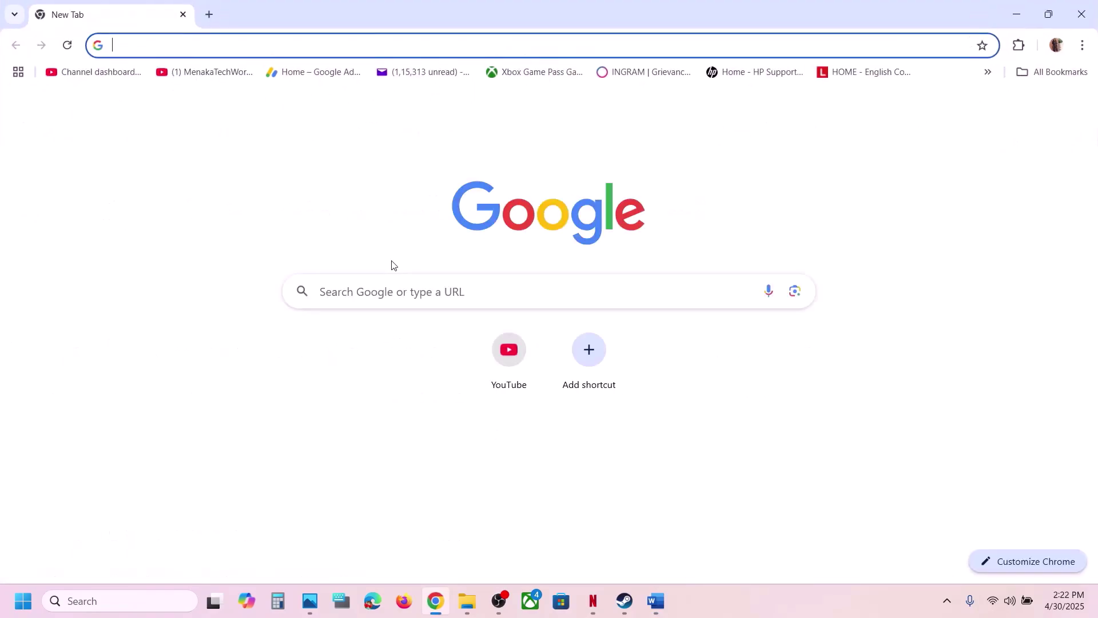
key("ctrl+v")
key("Return")
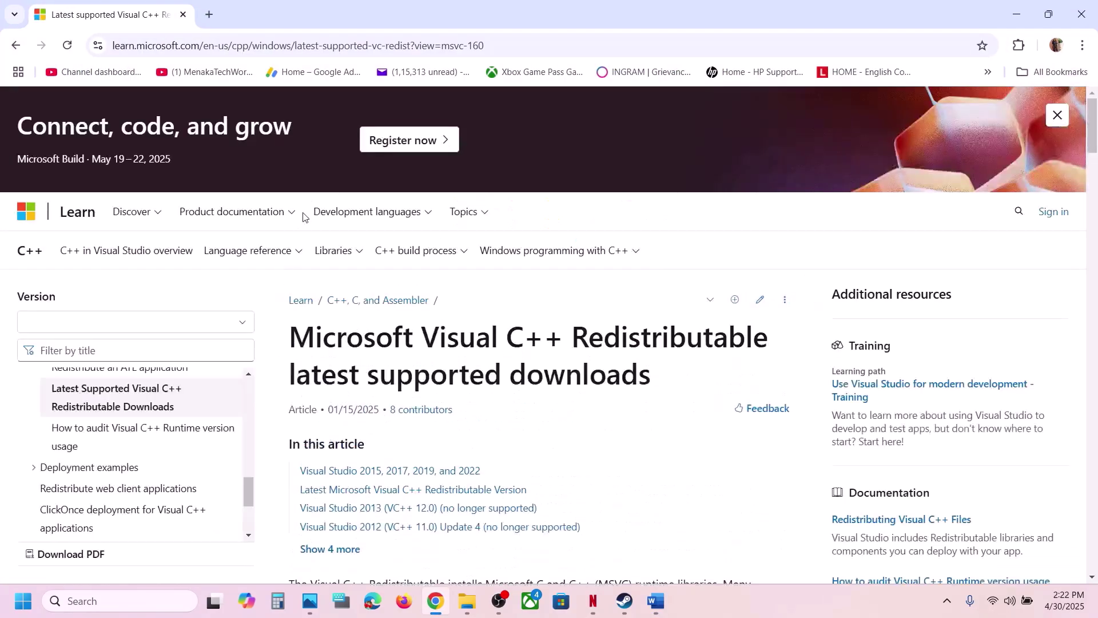
Download the latest x86 Visual C++ Redistributable (vc_redist.x86.exe) and show the recent downloads list.
scroll(303, 216, "down", 9)
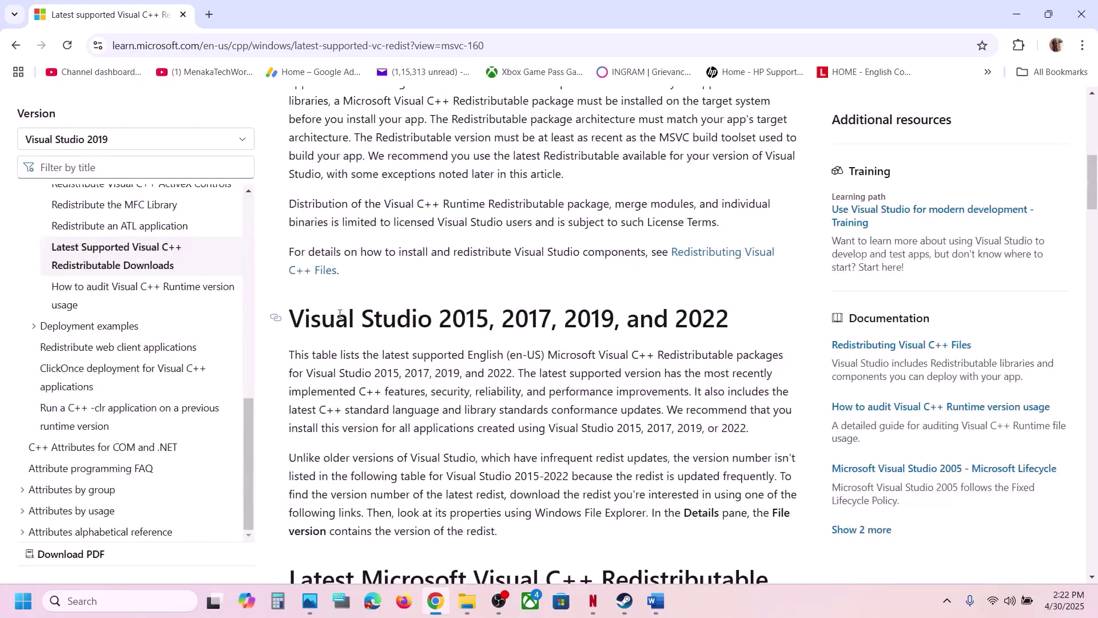
left_click_drag(334, 318, 744, 302)
scroll(448, 473, "down", 8)
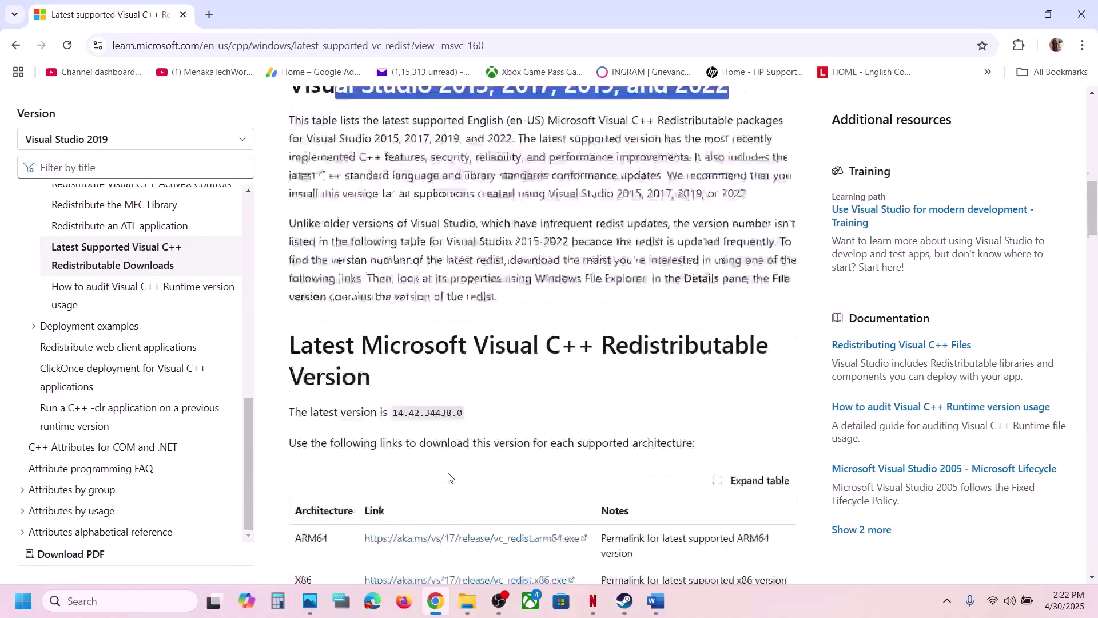
double_click(307, 342)
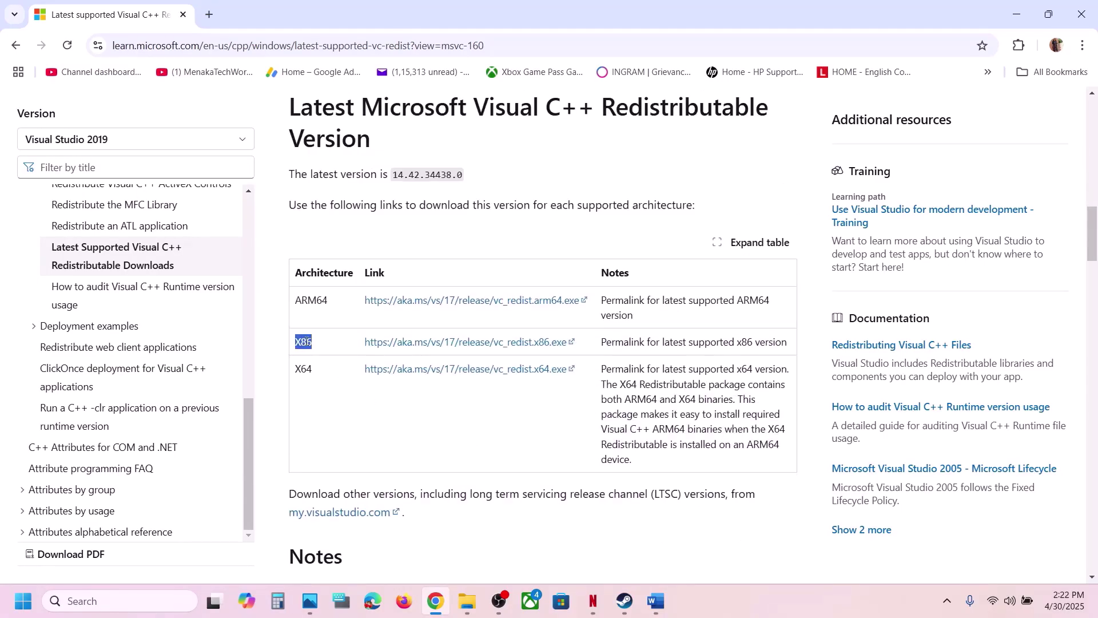
double_click(303, 368)
double_click(307, 338)
left_click(444, 342)
left_click(767, 607)
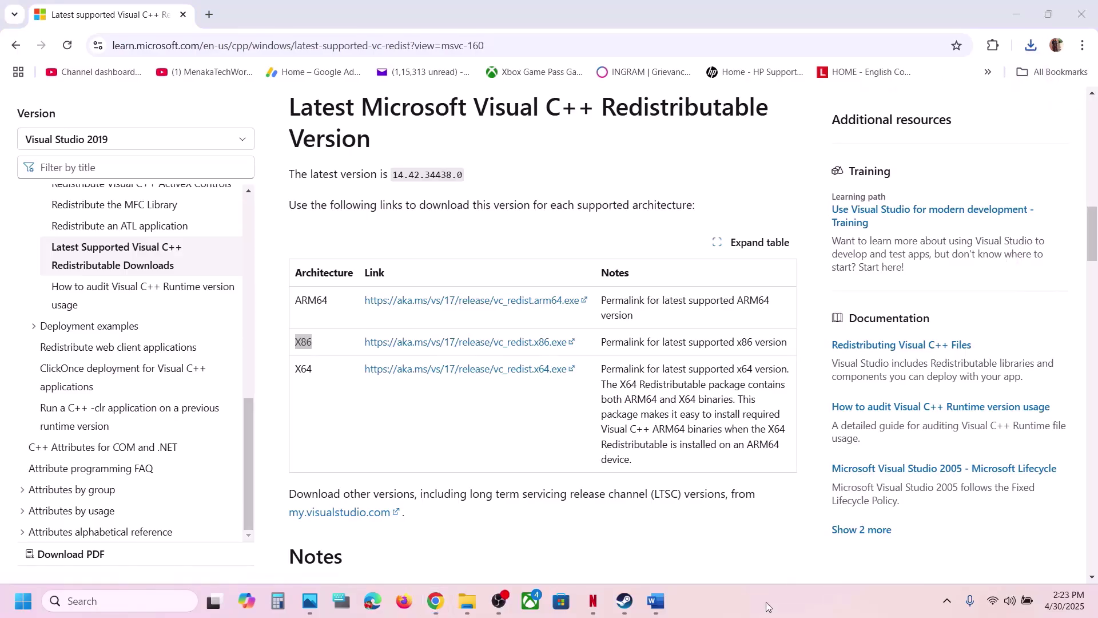
left_click(1030, 45)
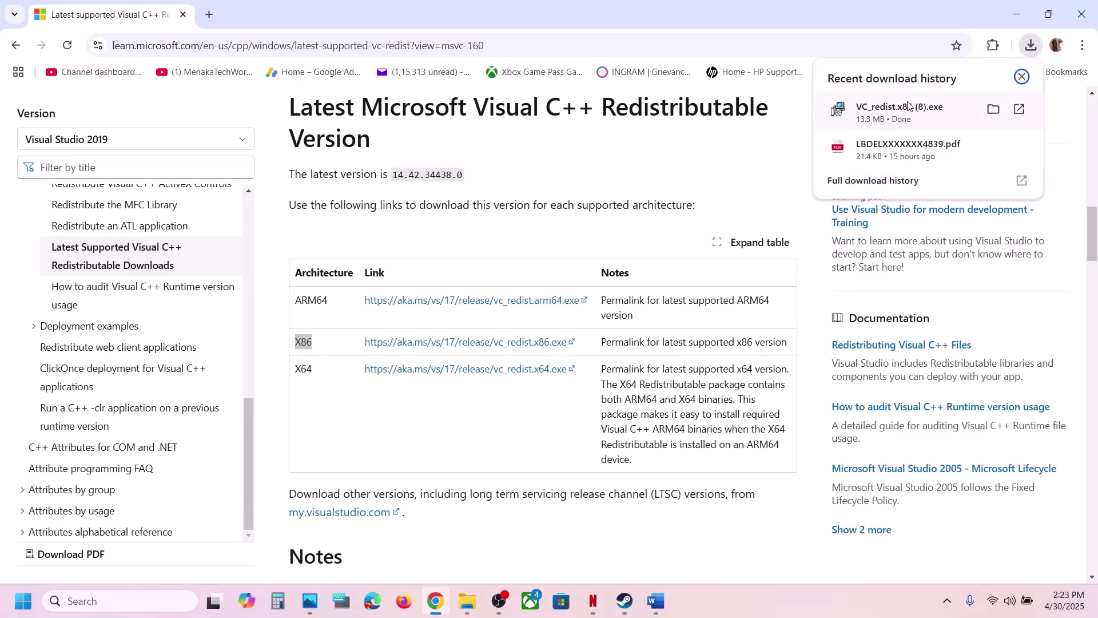
Run and repair the x86 redistributable, then download, run and repair the x64 one.
left_click(901, 110)
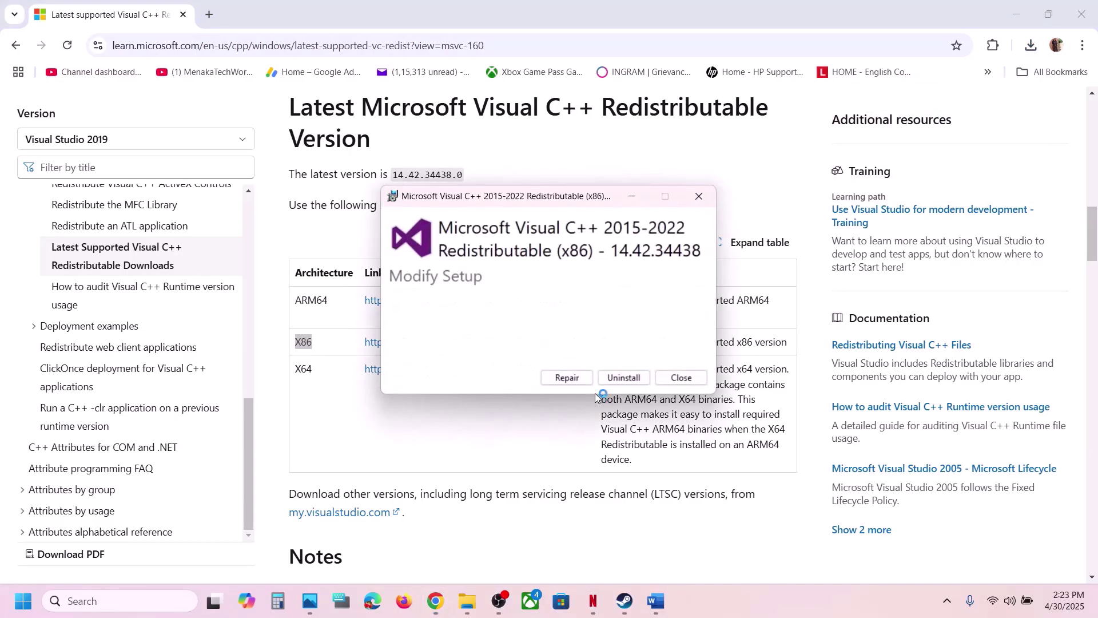
left_click(567, 378)
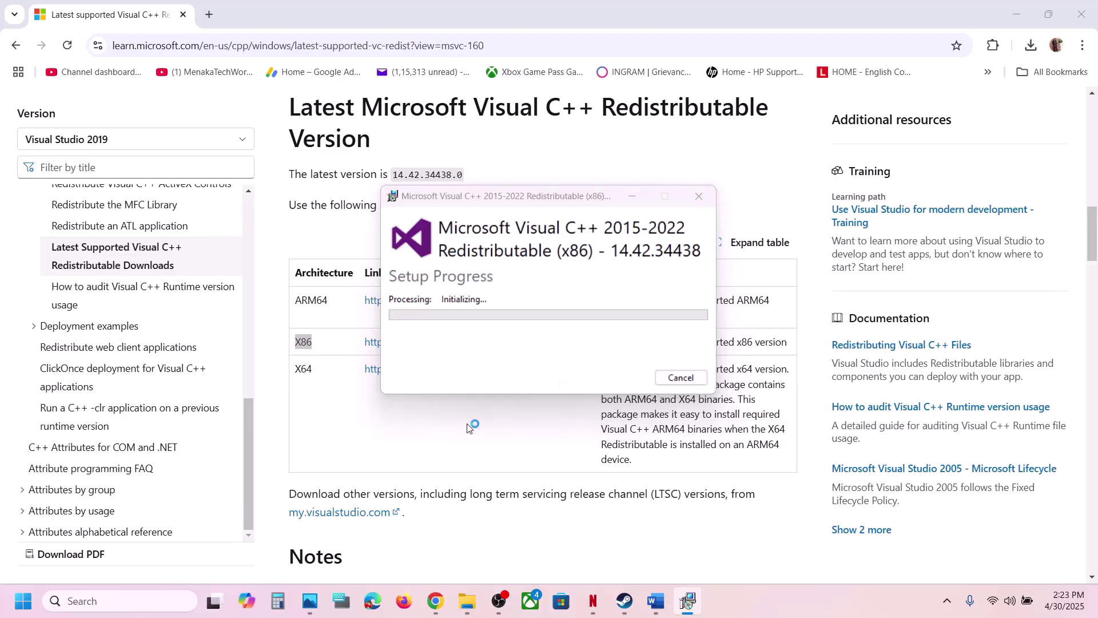
double_click(303, 369)
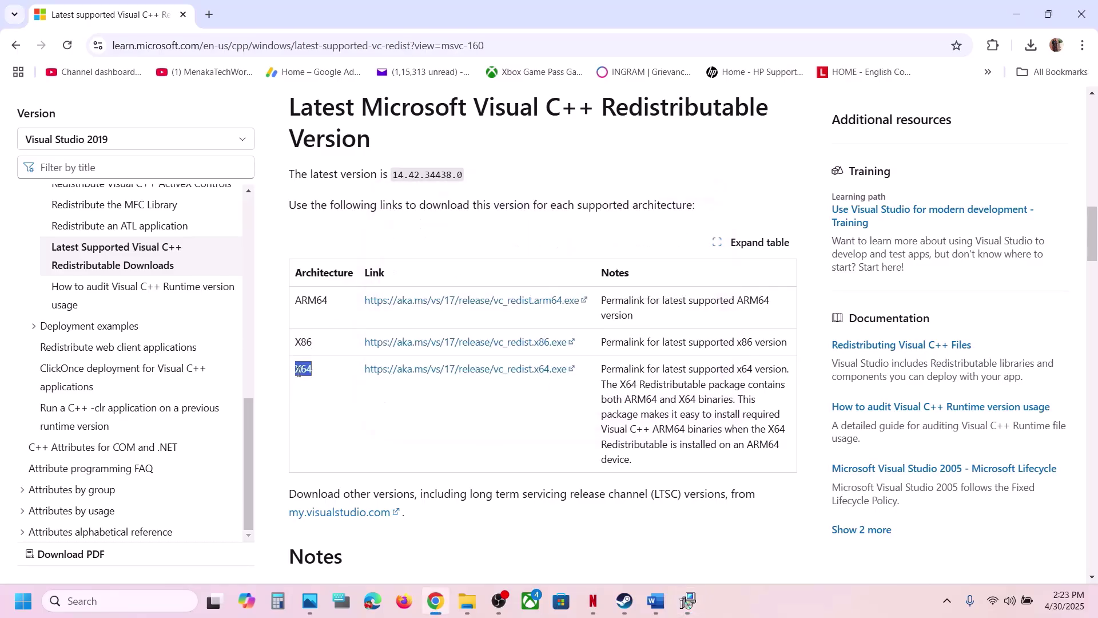
left_click(504, 365)
left_click(941, 81)
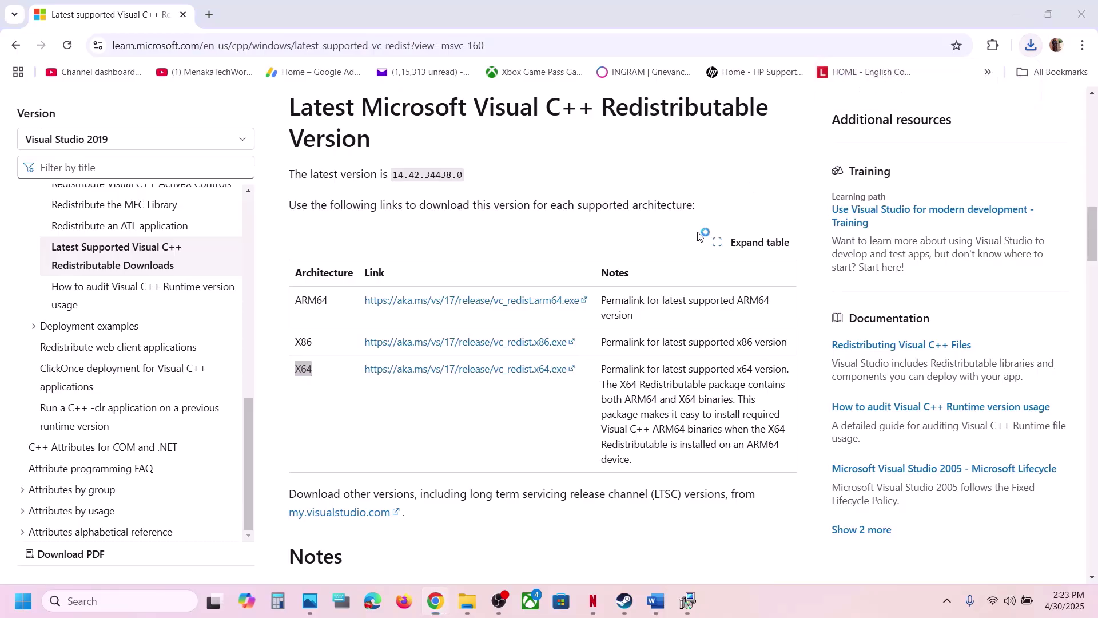
left_click(581, 379)
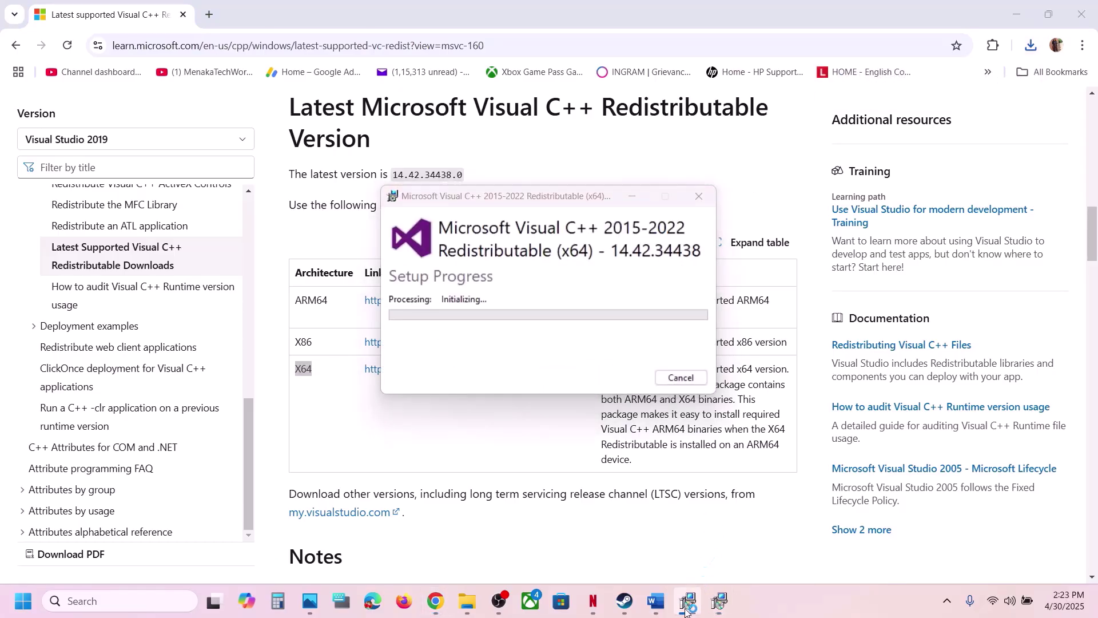
Move the x86 and x64 setup windows apart and place them behind the browser.
left_click_drag(575, 200, 914, 221)
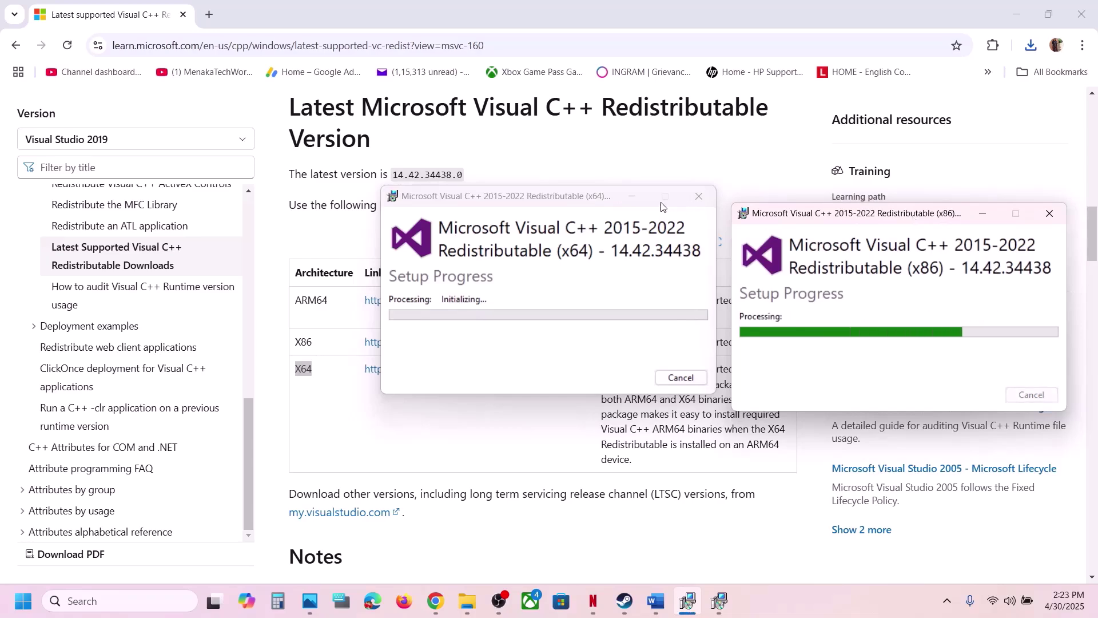
left_click_drag(599, 200, 537, 223)
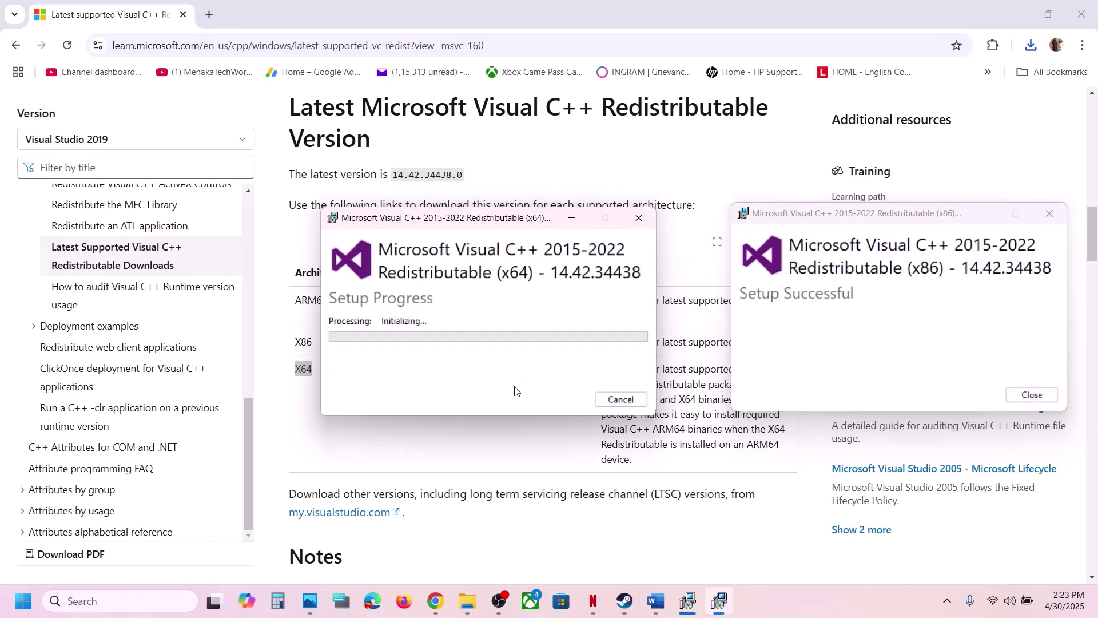
left_click(435, 463)
Return to the Word guide and select Step 13's line 'View Advanced system settings'.
left_click(23, 600)
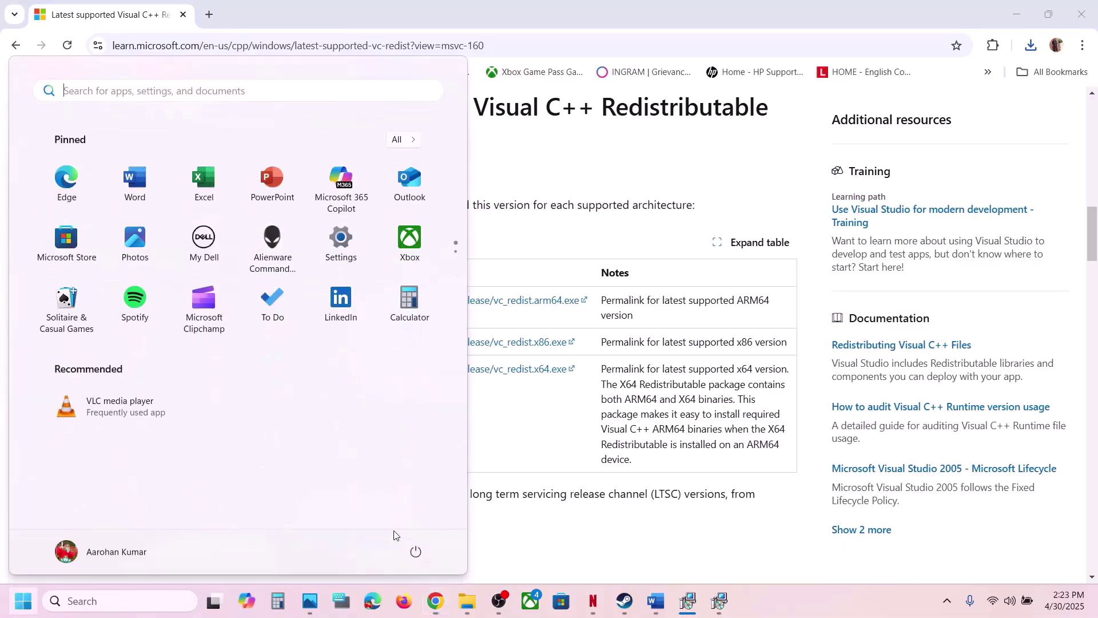
left_click(416, 552)
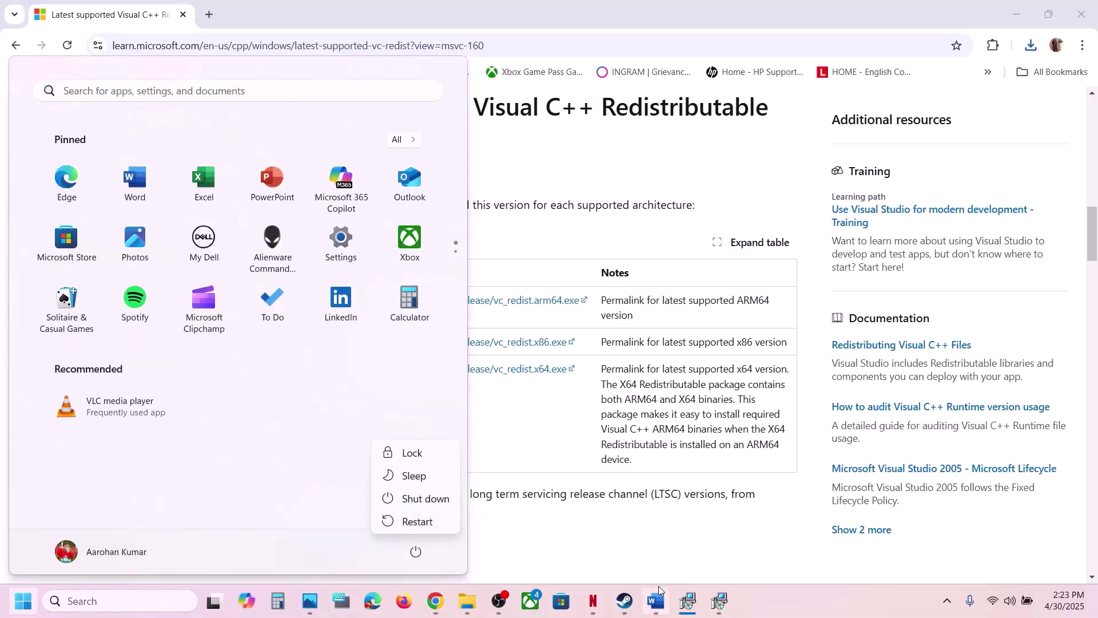
left_click(627, 612)
left_click(628, 612)
left_click(656, 601)
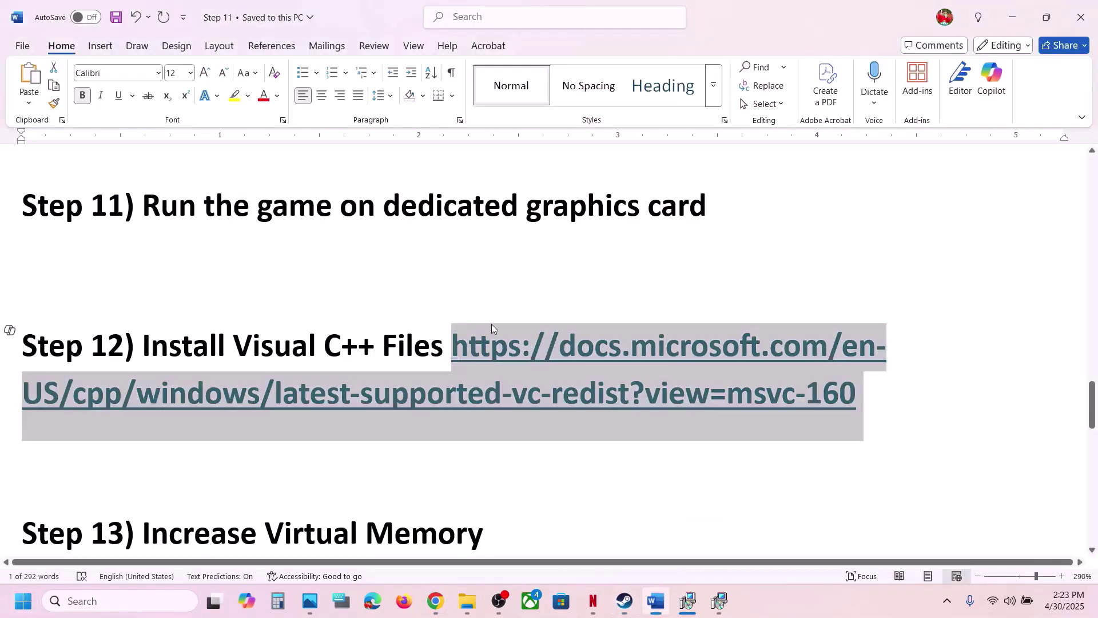
scroll(492, 323, "down", 3)
left_click(789, 587)
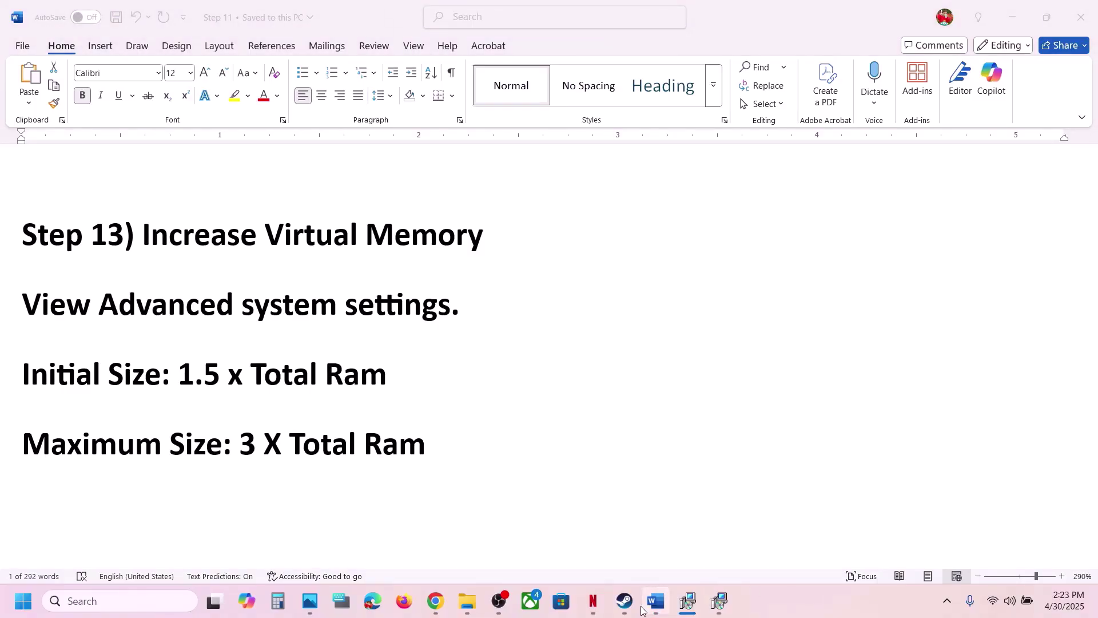
left_click(624, 611)
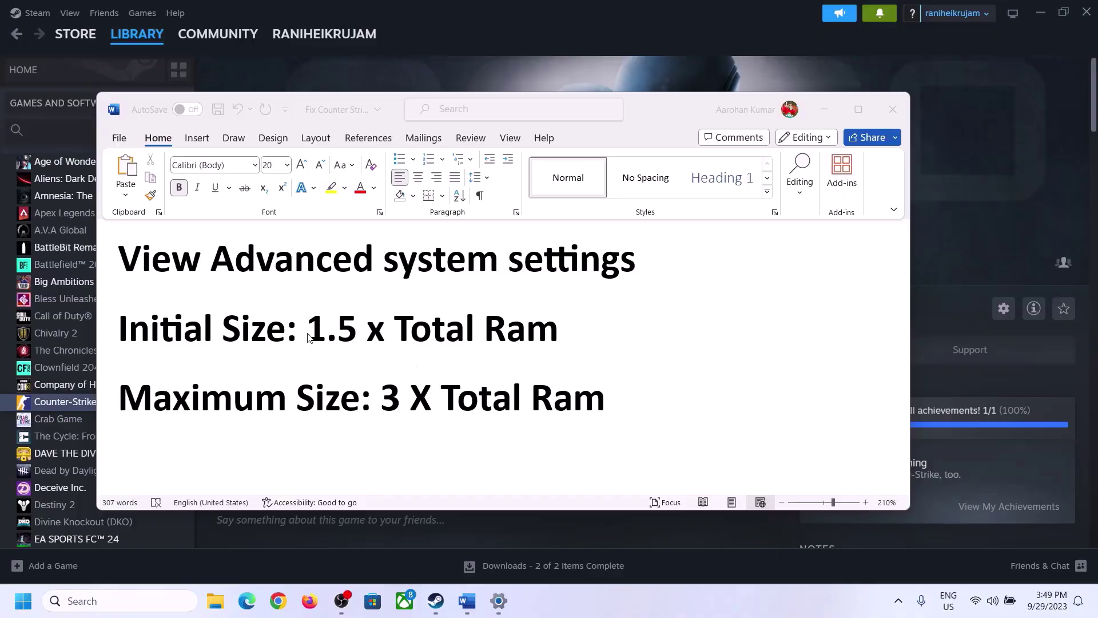
left_click(158, 266)
left_click_drag(130, 264, 591, 288)
key("ctrl+c")
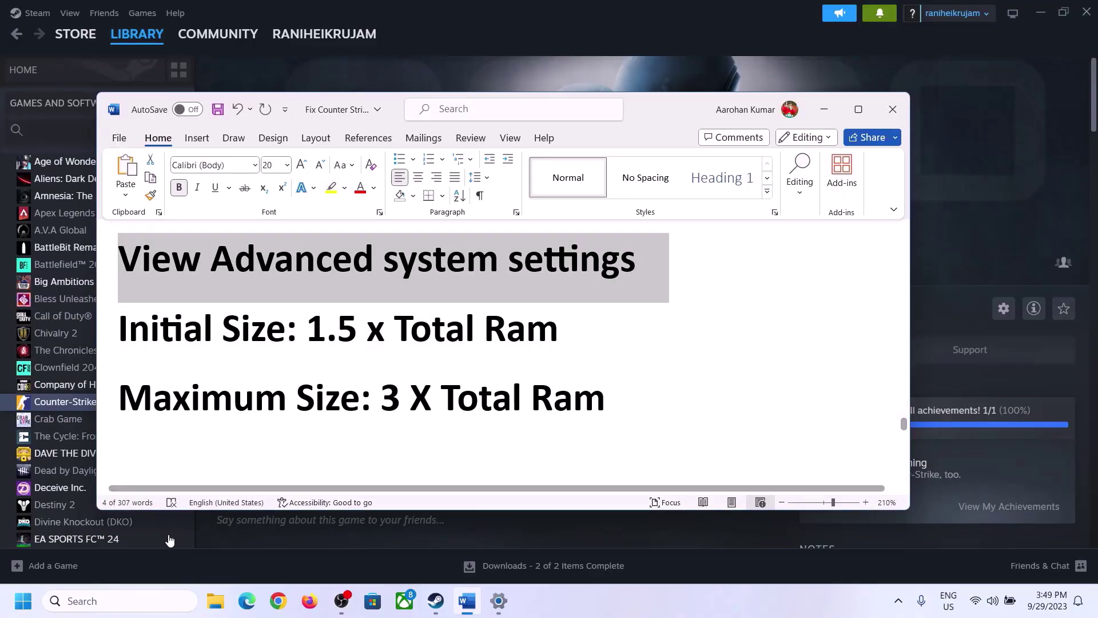
Open View advanced system settings, then Performance Options > Advanced > Virtual memory Change.
left_click(130, 600)
key("ctrl+v")
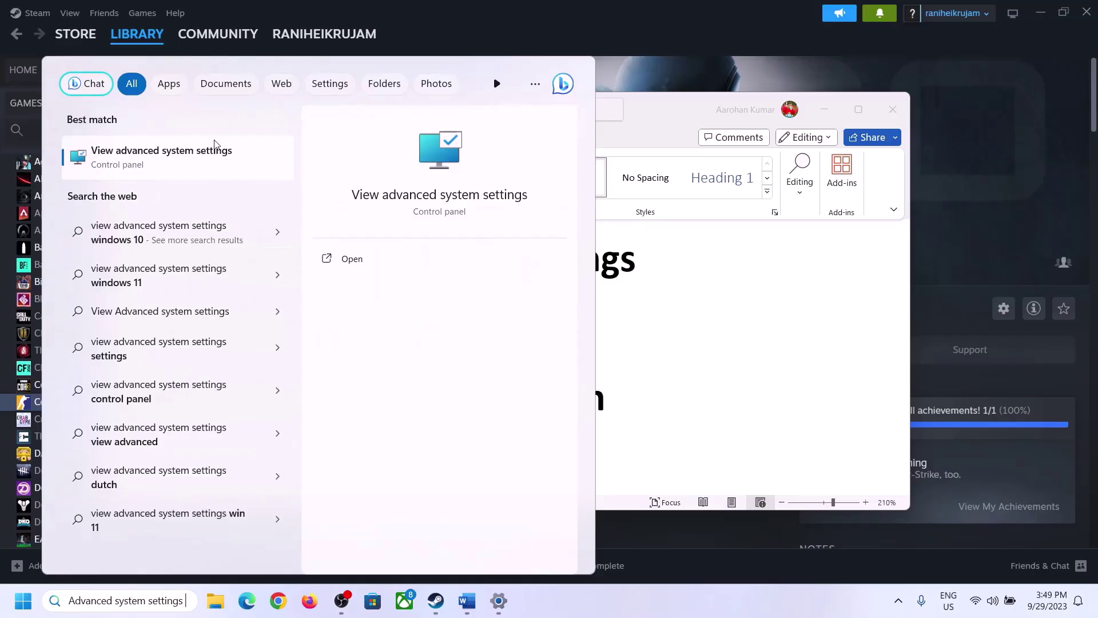
left_click(156, 167)
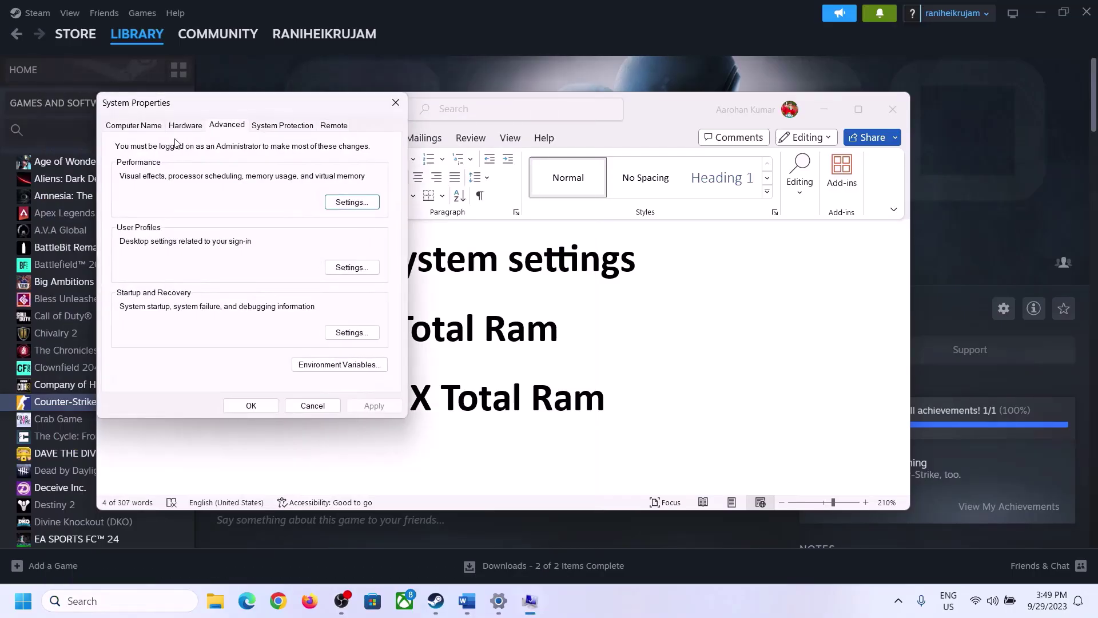
left_click_drag(227, 111, 490, 199)
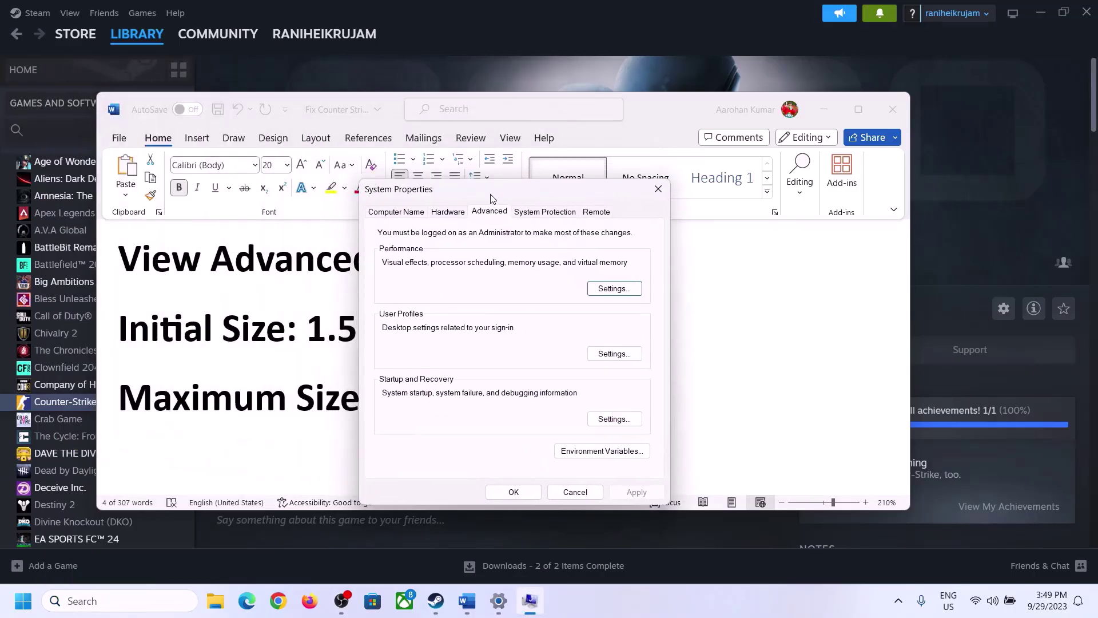
left_click(614, 289)
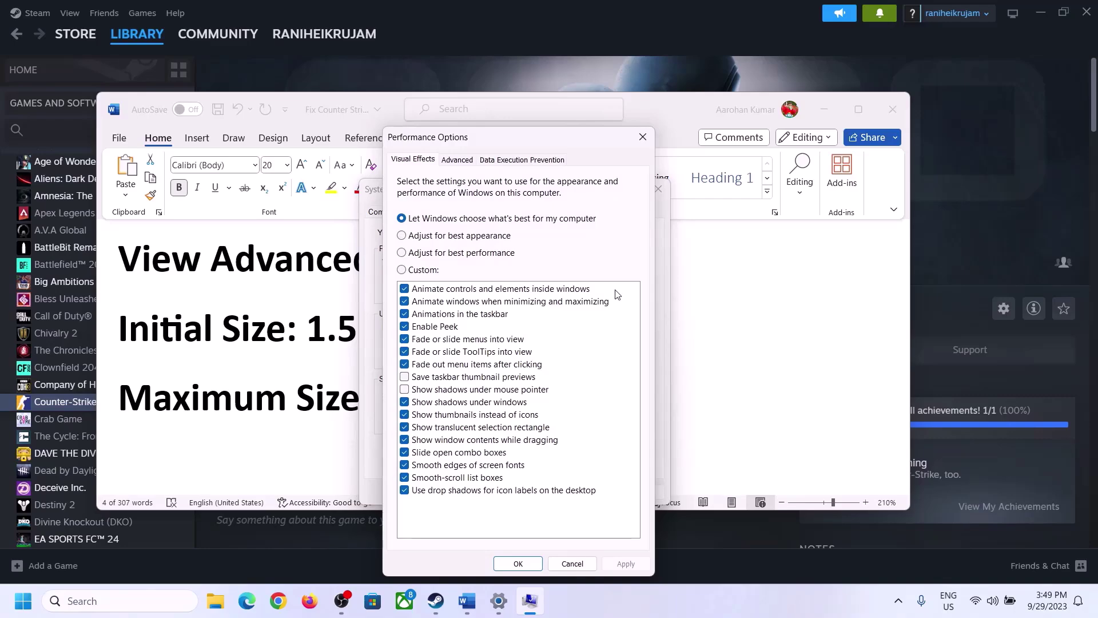
left_click(463, 163)
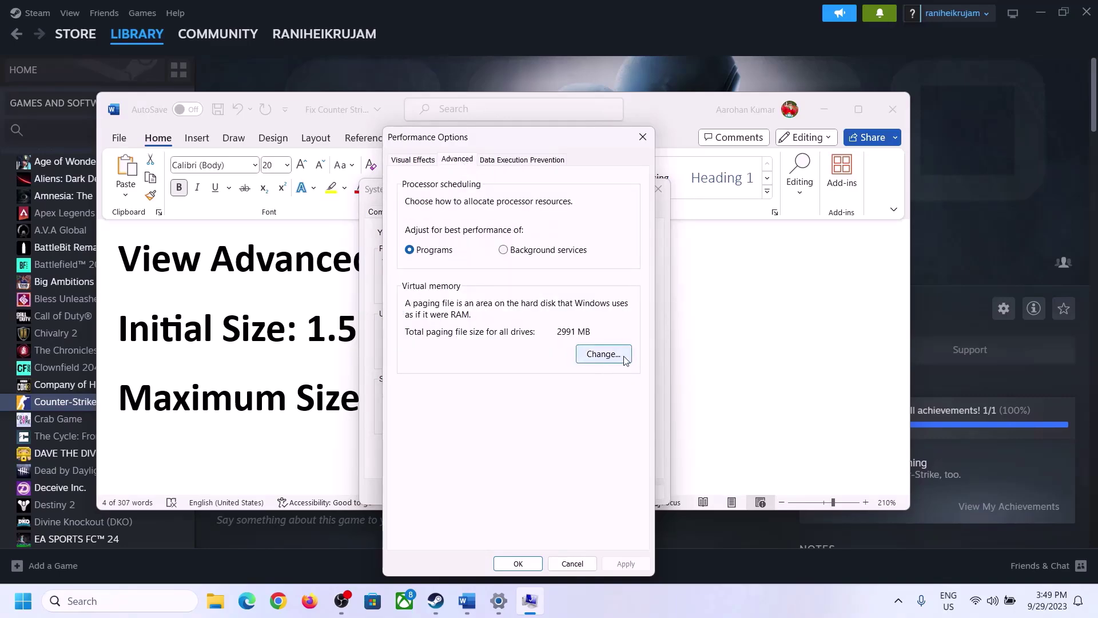
left_click(605, 354)
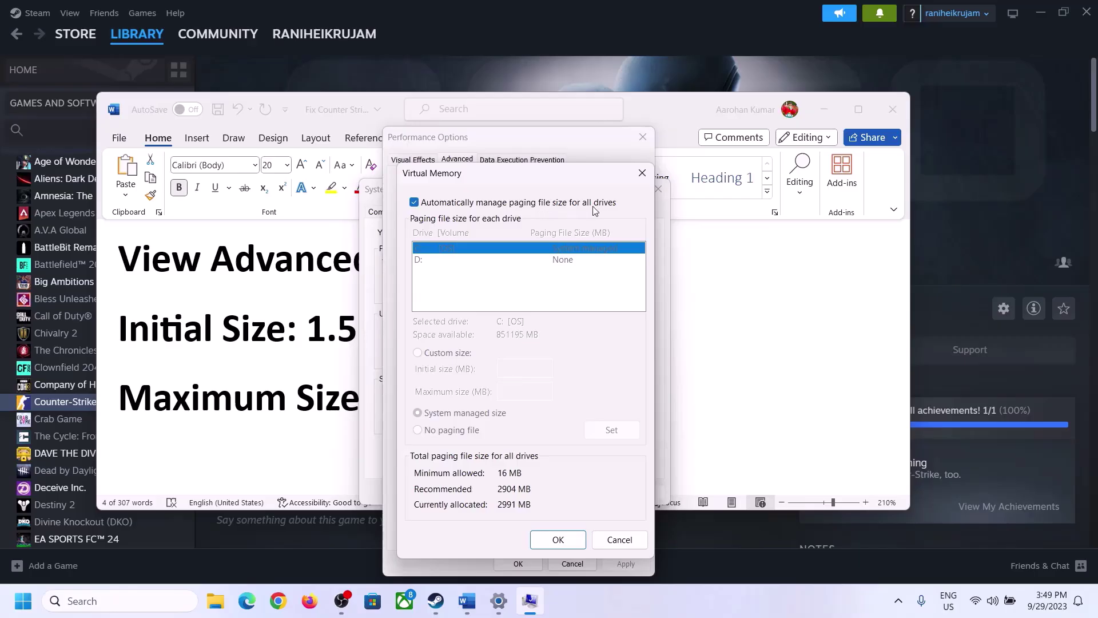
Untick automatic paging file management, choose Custom size, and select the guide's 1.5 x Total Ram formula.
left_click(415, 204)
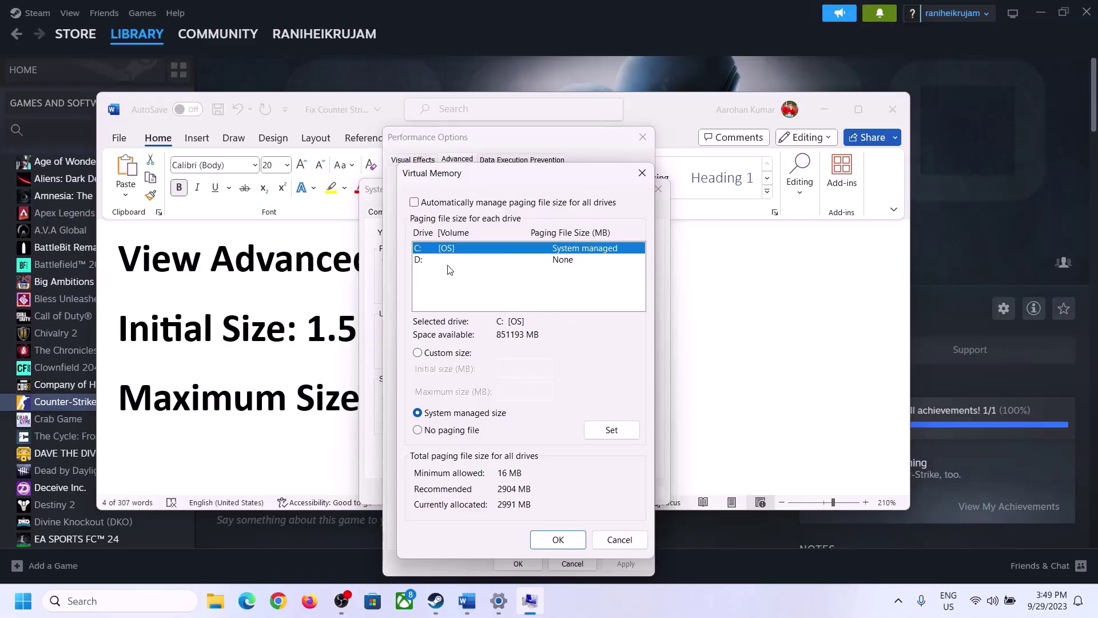
left_click(418, 354)
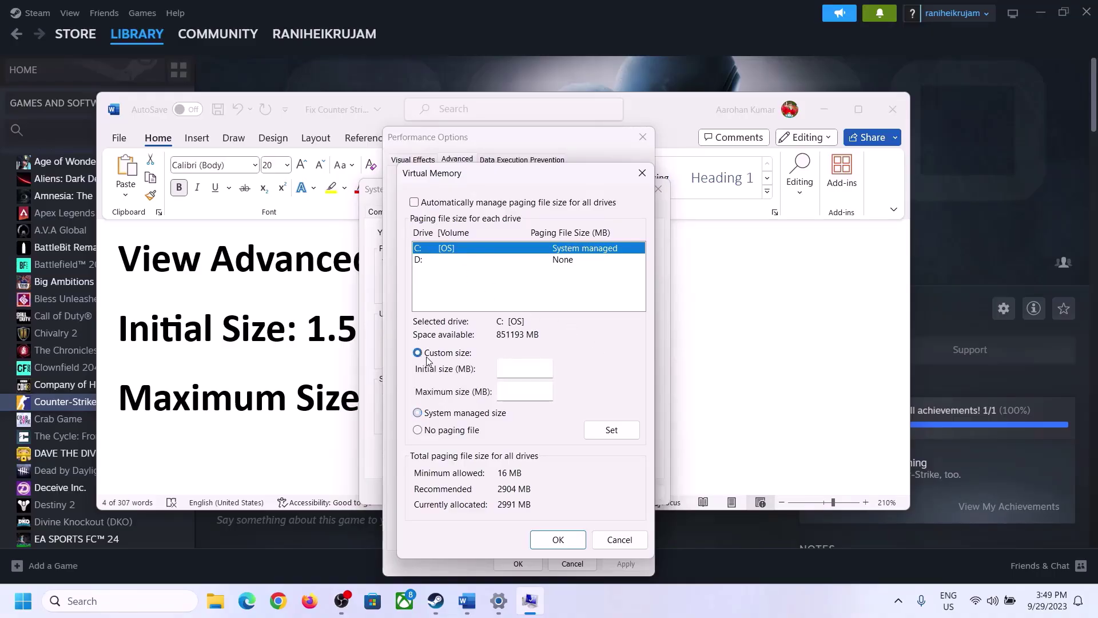
left_click(525, 369)
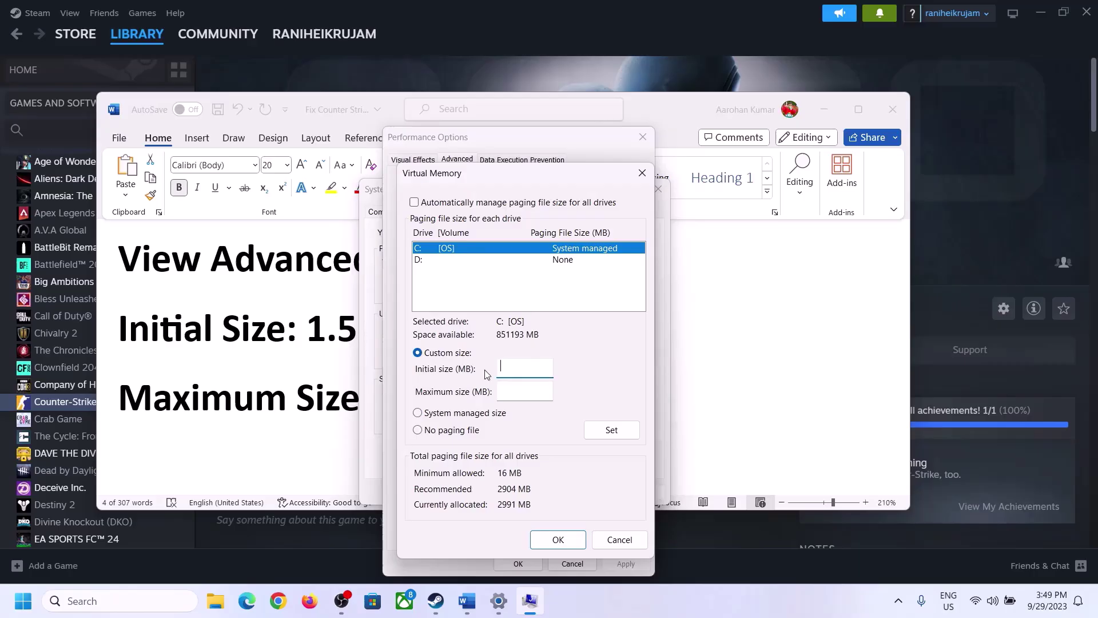
left_click(313, 336)
left_click_drag(314, 327, 510, 341)
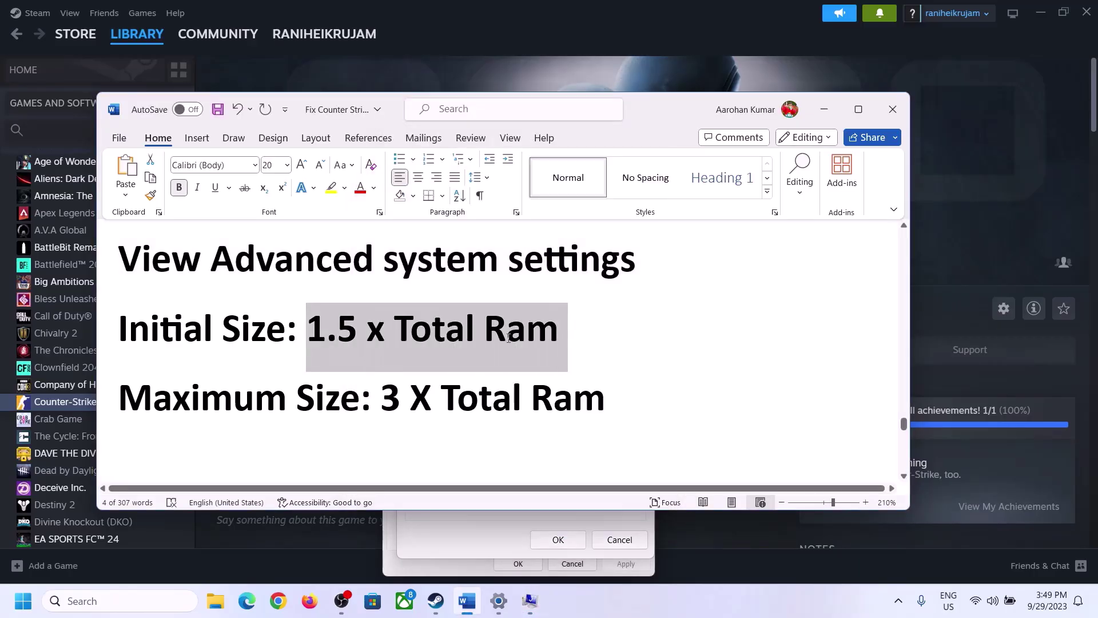